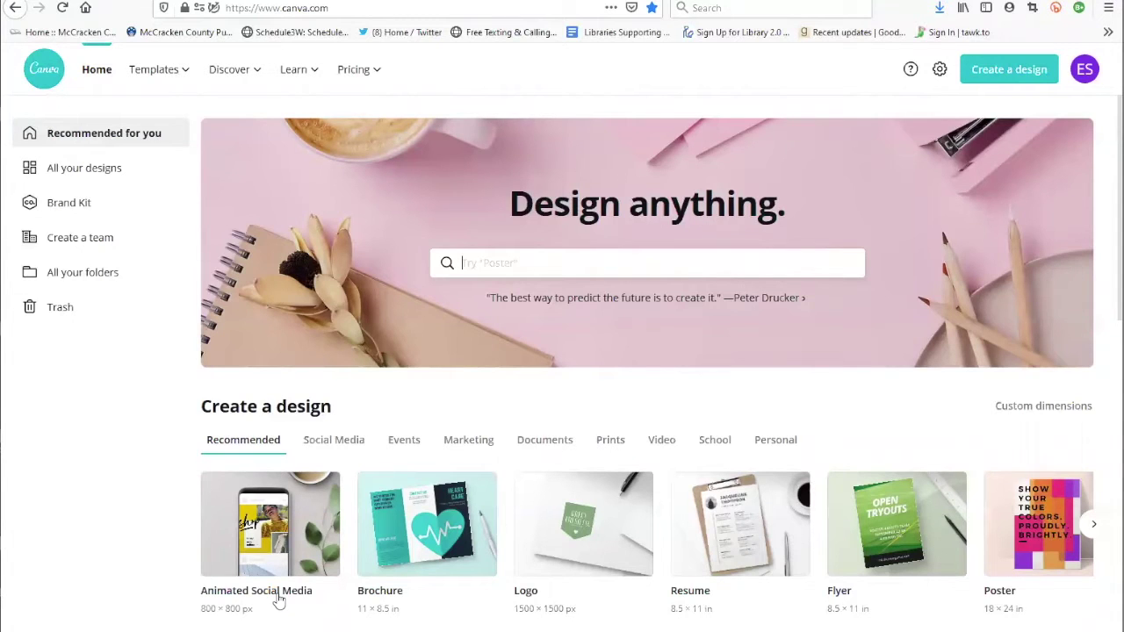
# Step: Look through the recommended design types and start a new 8.5 × 11 in Resume design
pyautogui.click(1090, 527)
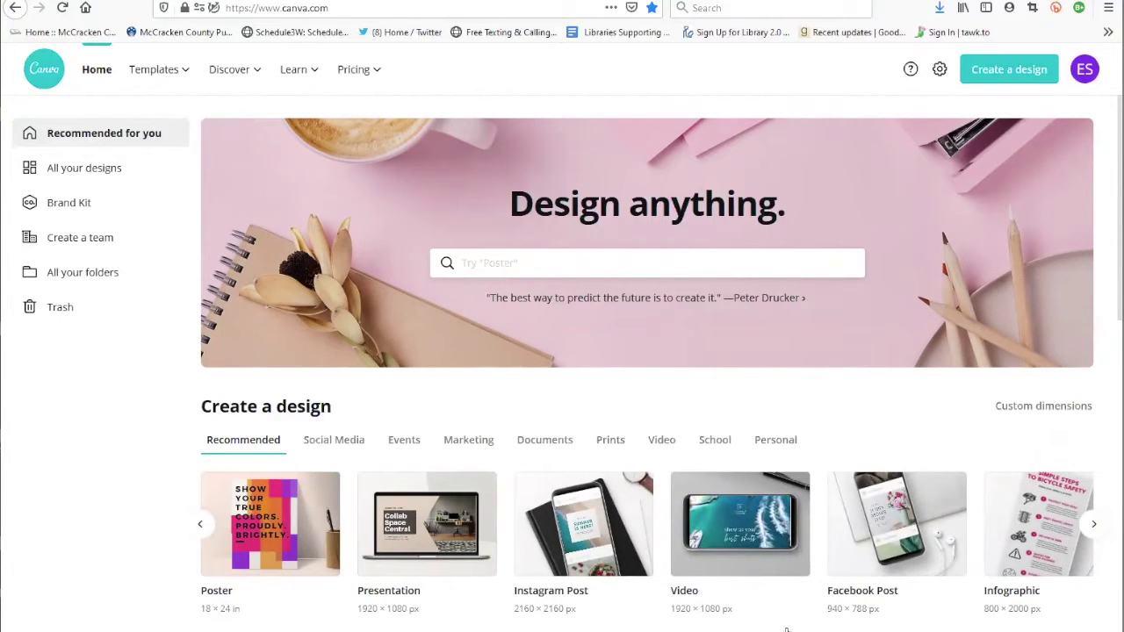
pyautogui.click(1093, 523)
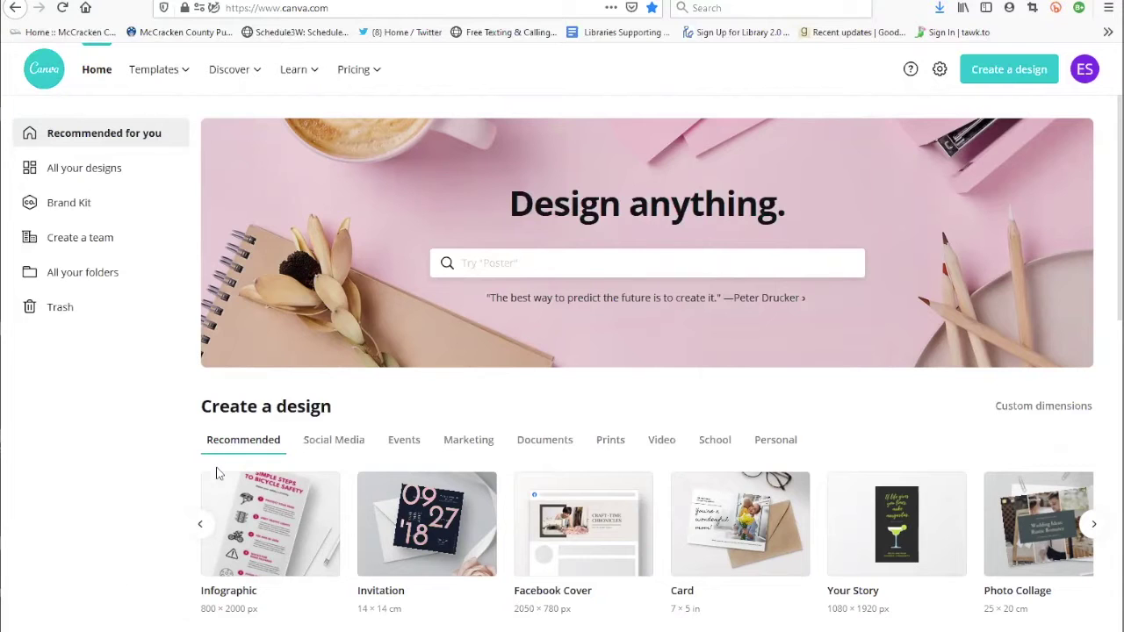
pyautogui.click(200, 525)
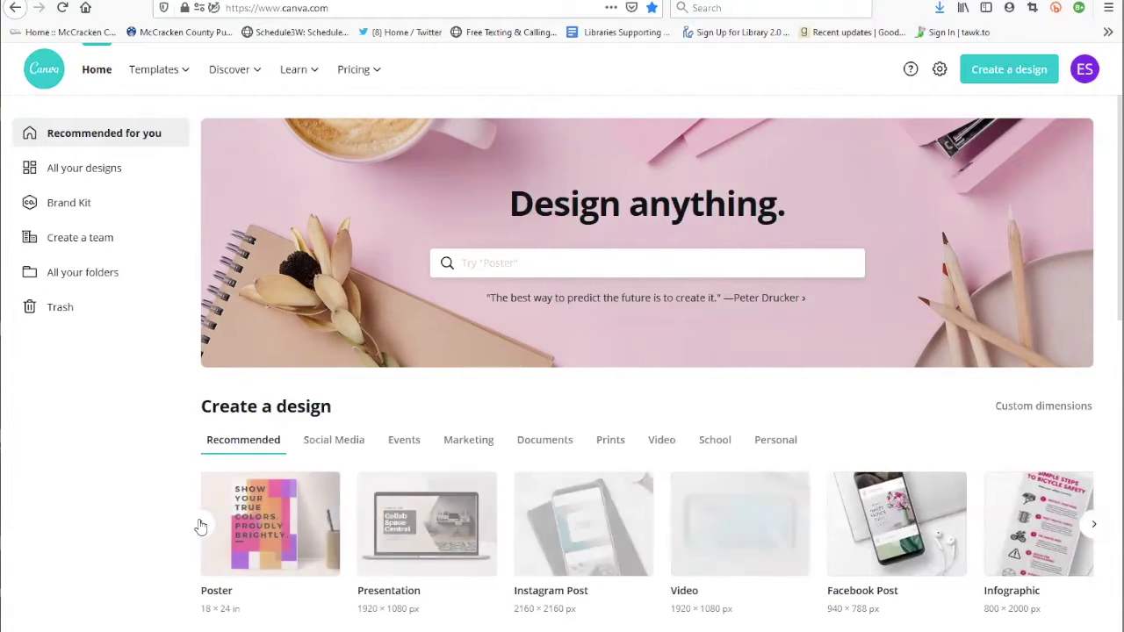
pyautogui.click(200, 525)
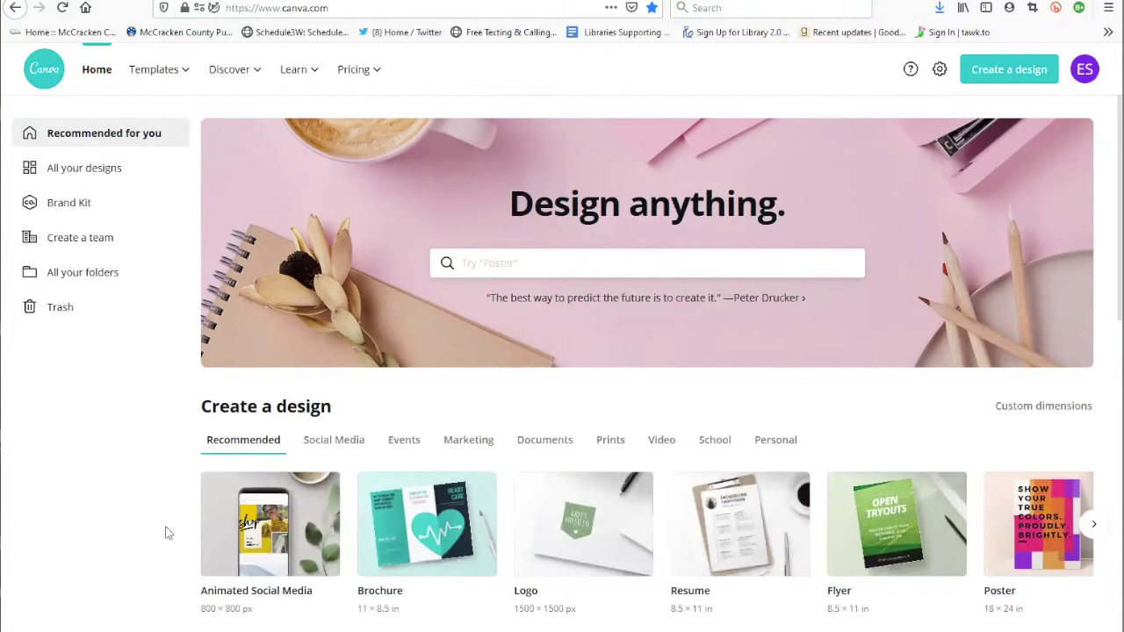
pyautogui.click(744, 564)
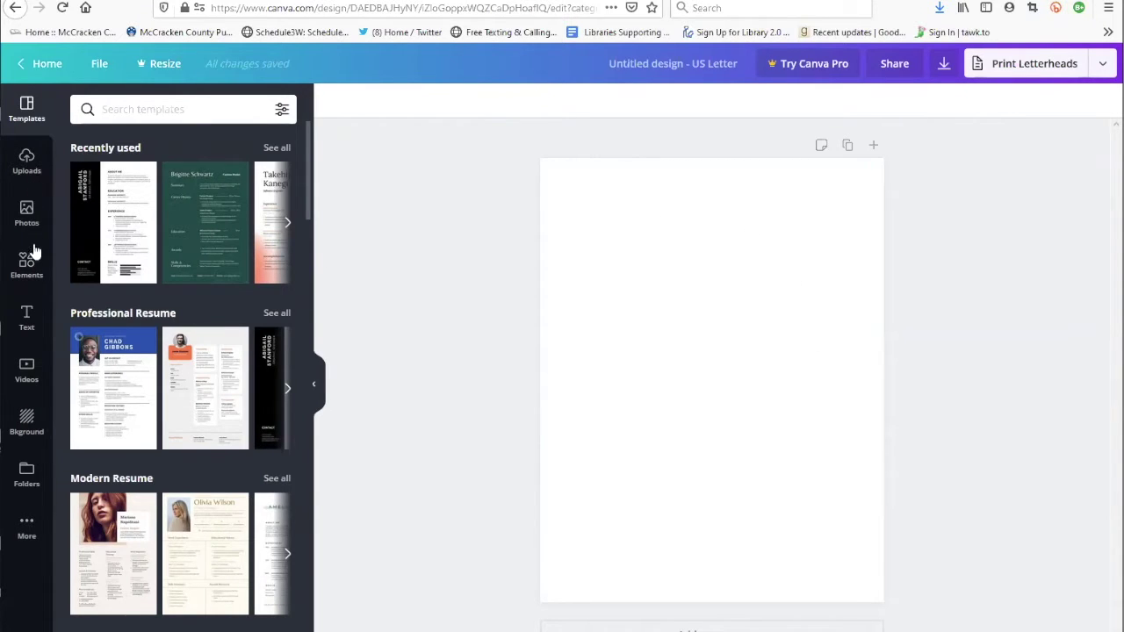
# Step: Look through the text styles, the graphic elements down to the charts, and the stock photos available for the design
pyautogui.click(29, 330)
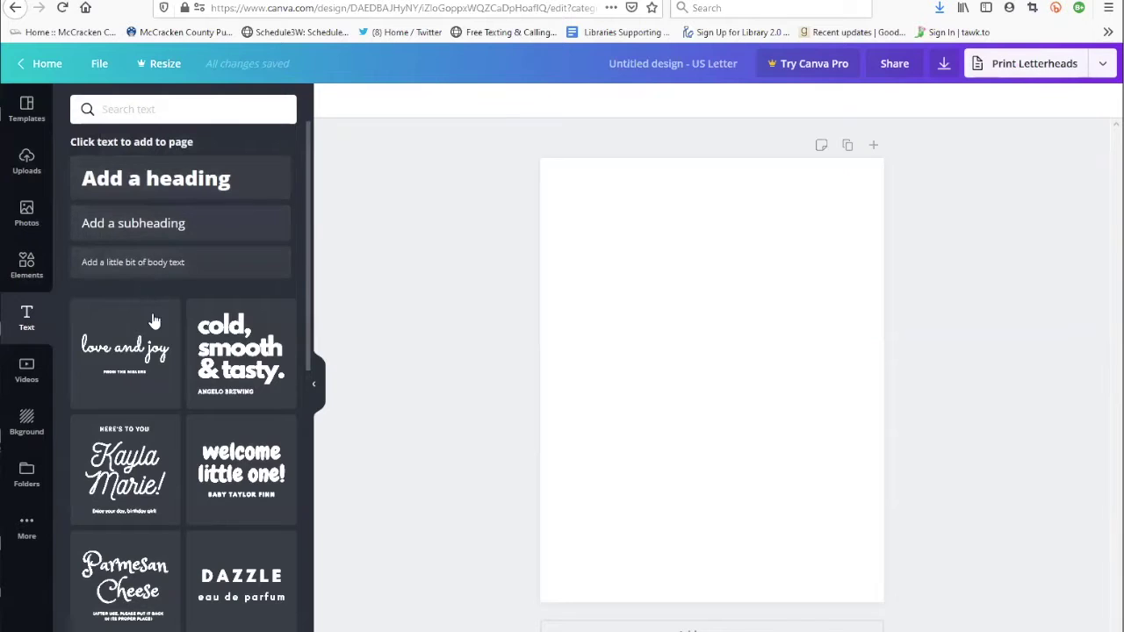
pyautogui.click(27, 267)
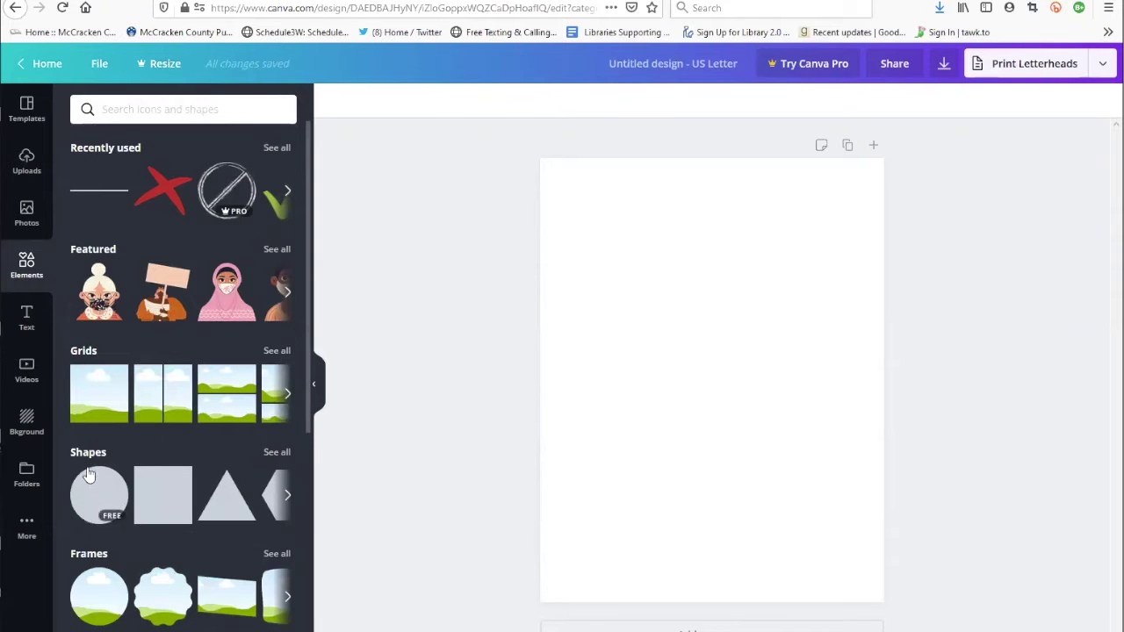
pyautogui.scroll(-3, 96, 571)
pyautogui.scroll(-3, 109, 543)
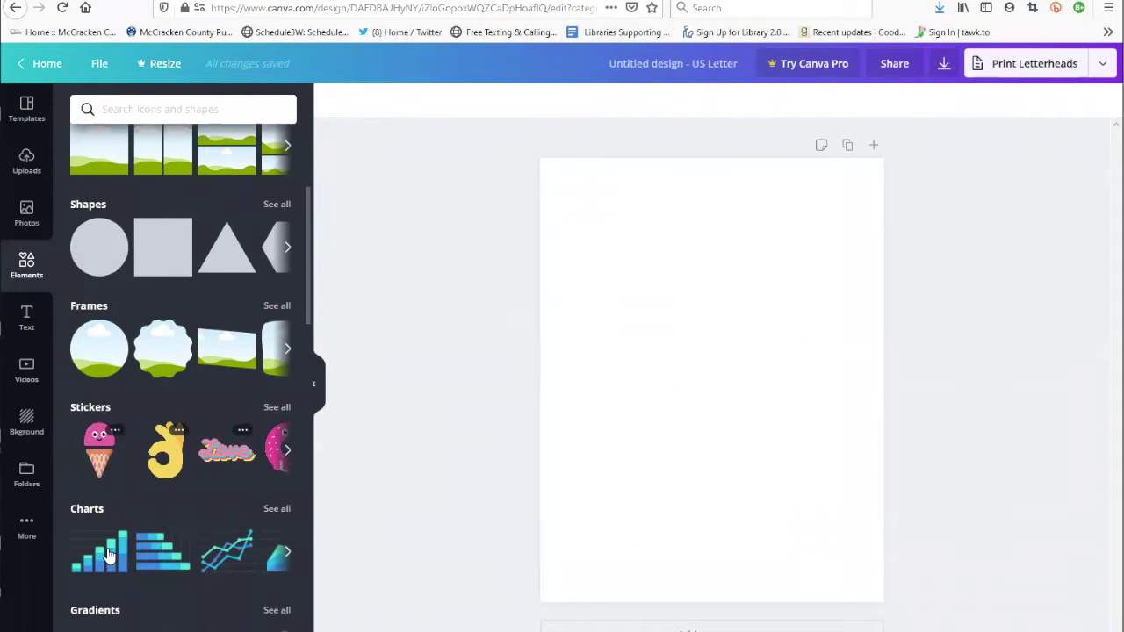
pyautogui.click(19, 219)
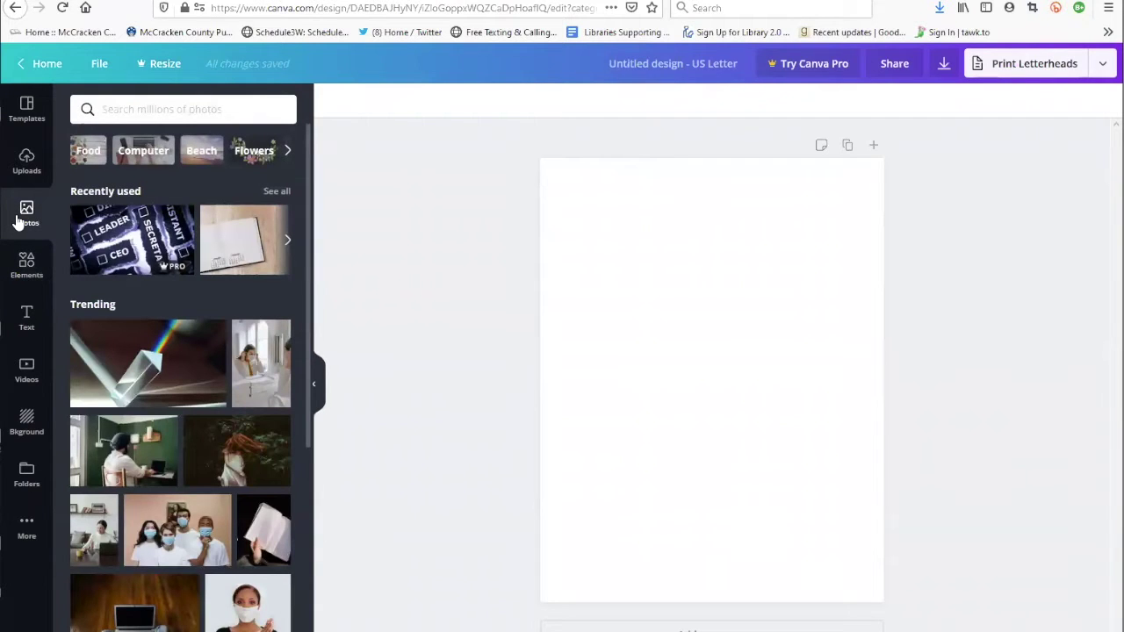
# Step: Browse the resume template categories and apply the purple Creative Resume template with a portrait photo to the blank page
pyautogui.click(26, 109)
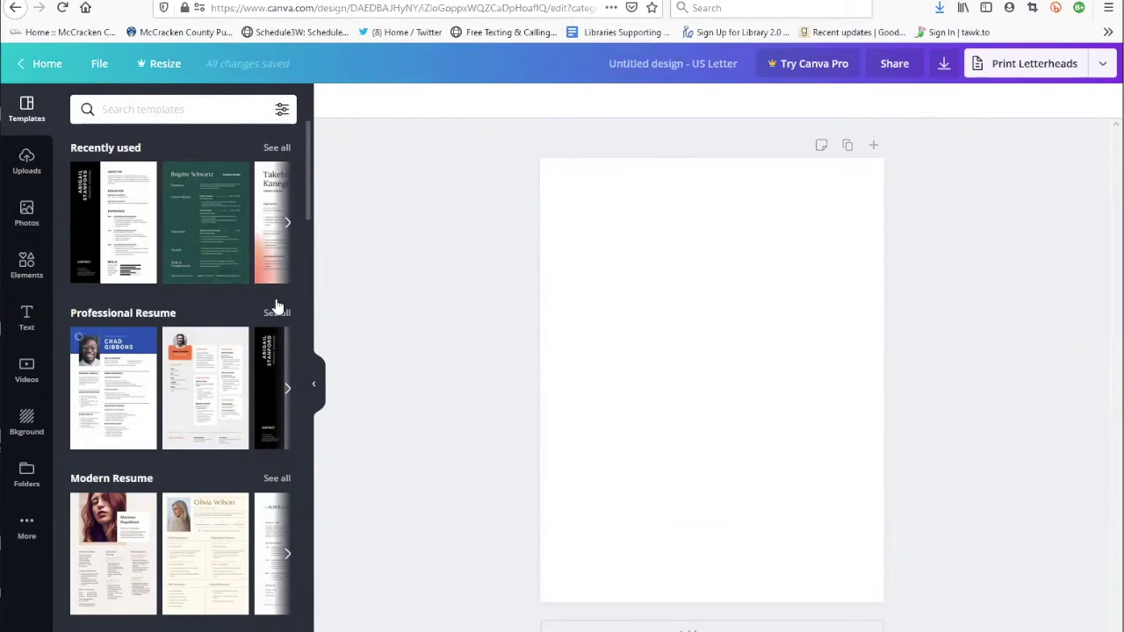
pyautogui.scroll(-1, 263, 325)
pyautogui.scroll(-2, 260, 327)
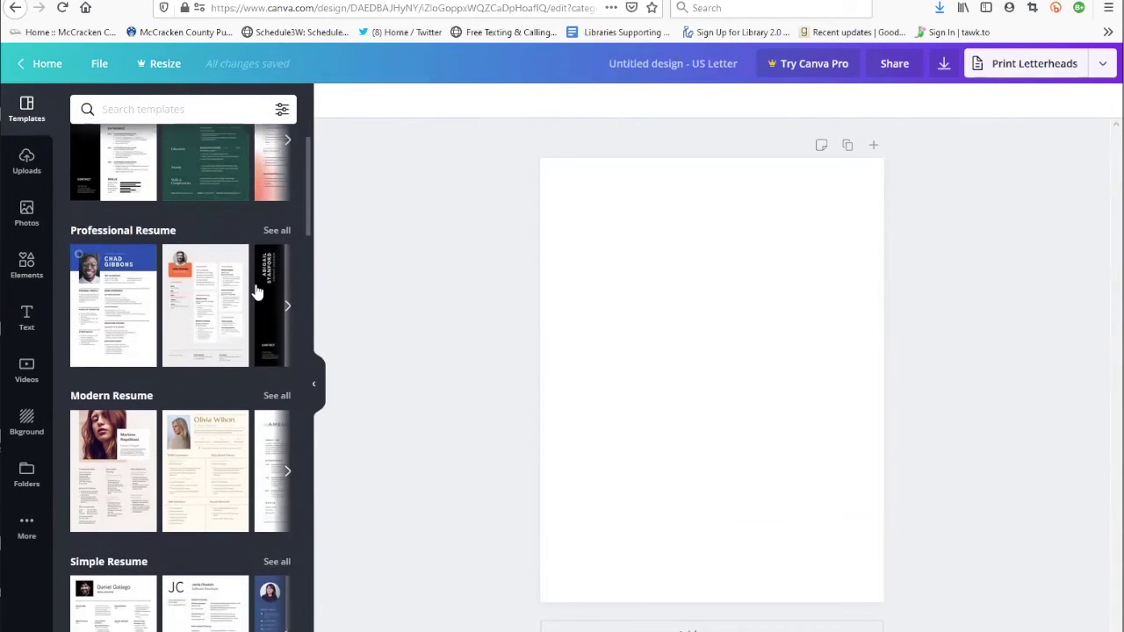
pyautogui.scroll(-3, 260, 293)
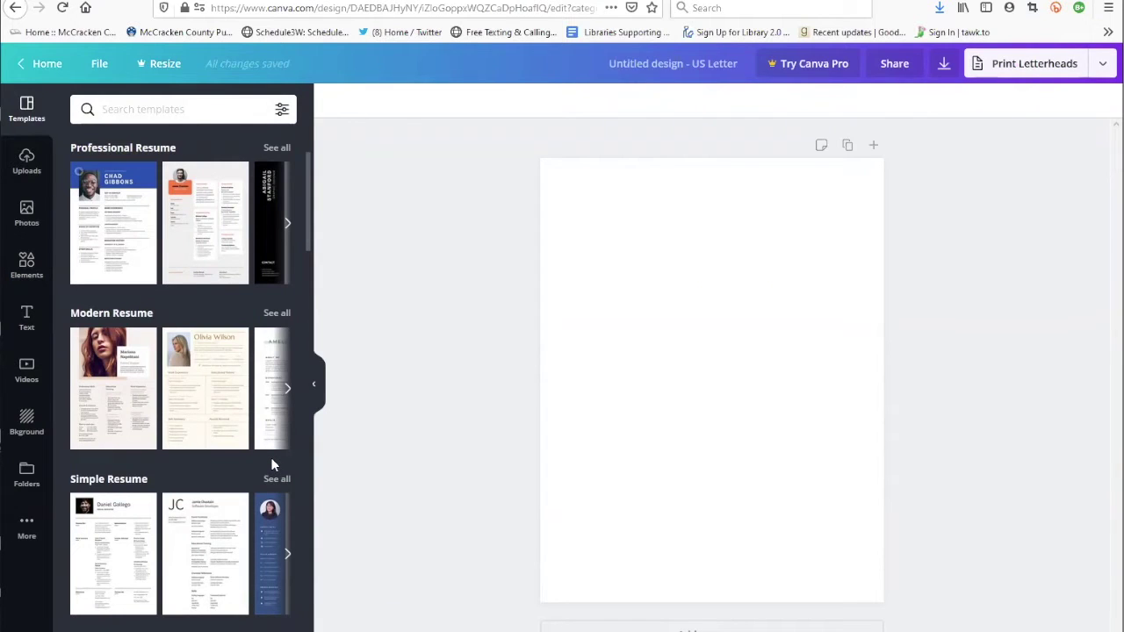
pyautogui.scroll(-2, 271, 458)
pyautogui.scroll(-2, 270, 457)
pyautogui.scroll(-2, 271, 457)
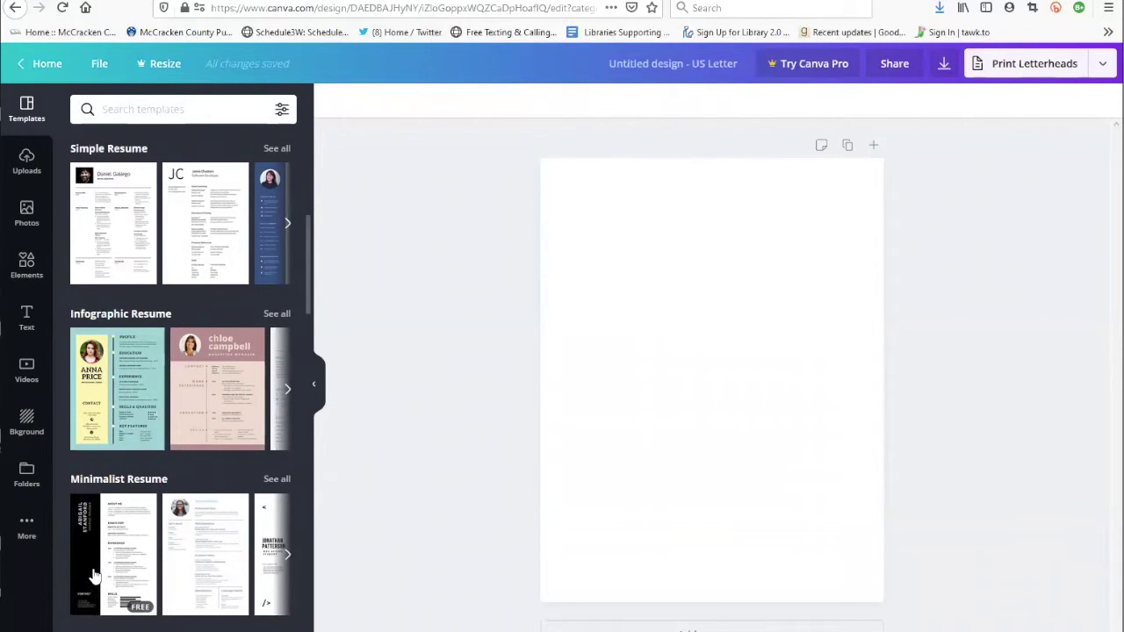
pyautogui.scroll(-2, 97, 548)
pyautogui.scroll(-2, 96, 540)
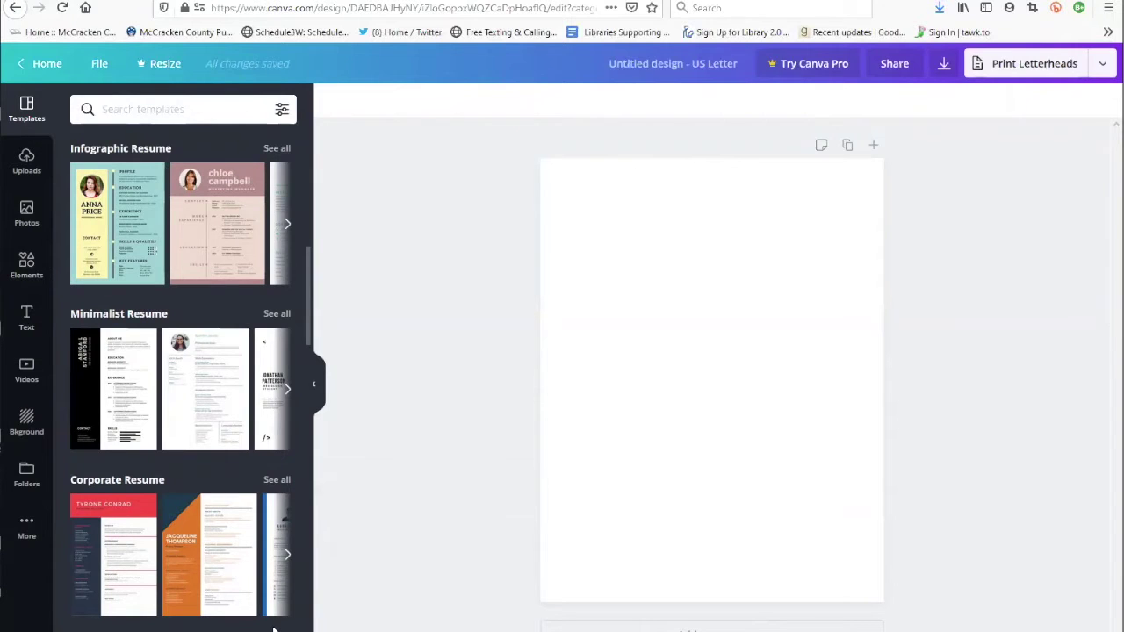
pyautogui.click(289, 558)
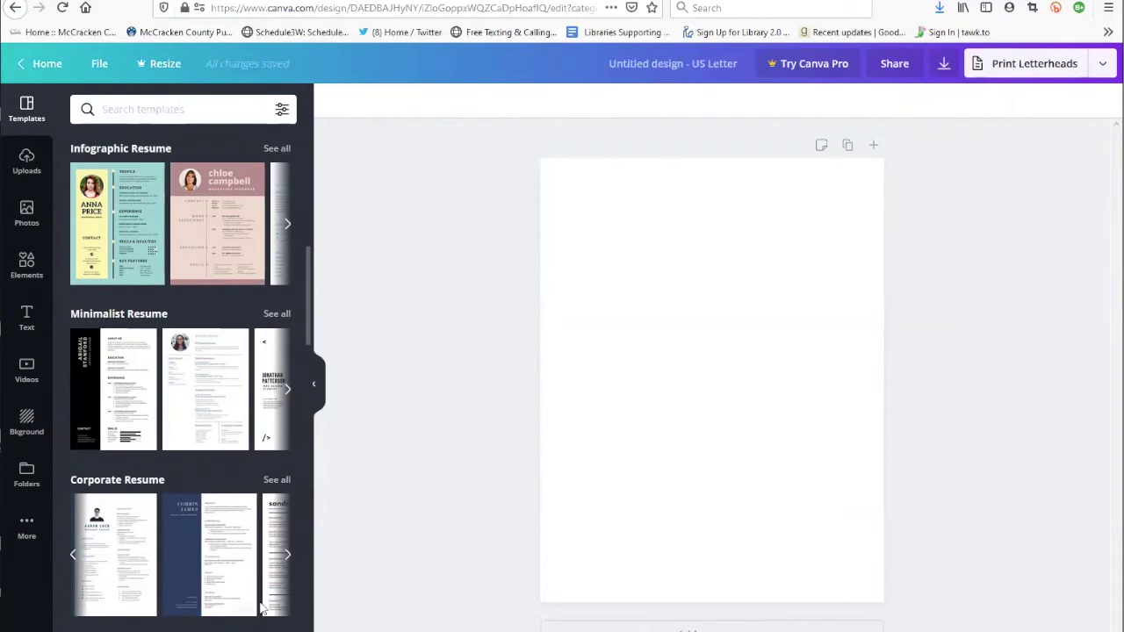
pyautogui.click(288, 555)
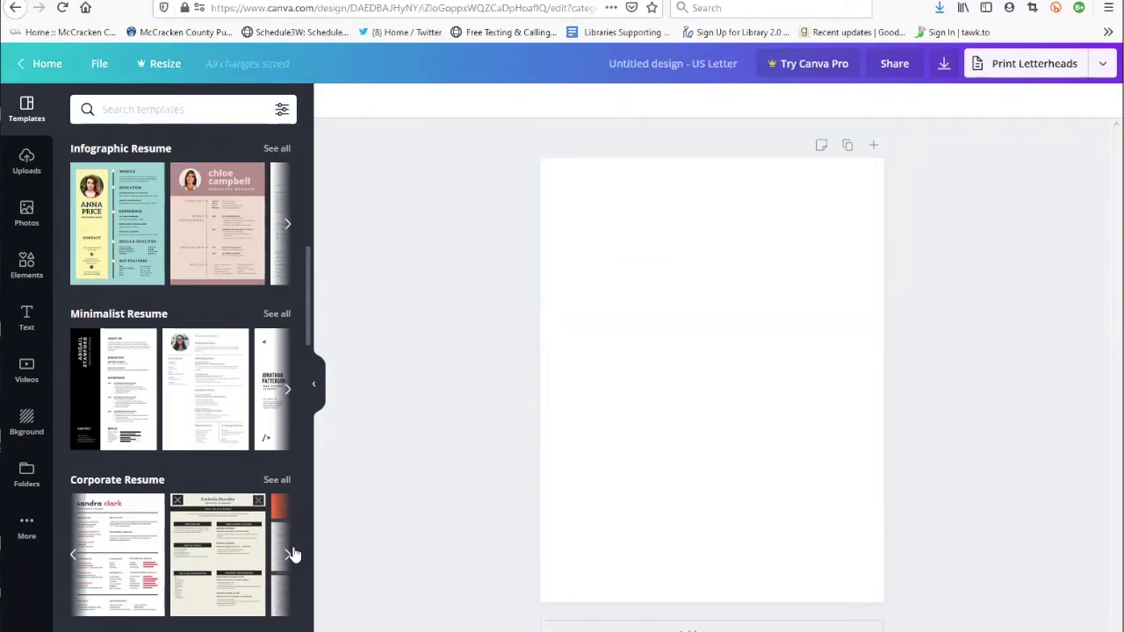
pyautogui.scroll(-3, 281, 554)
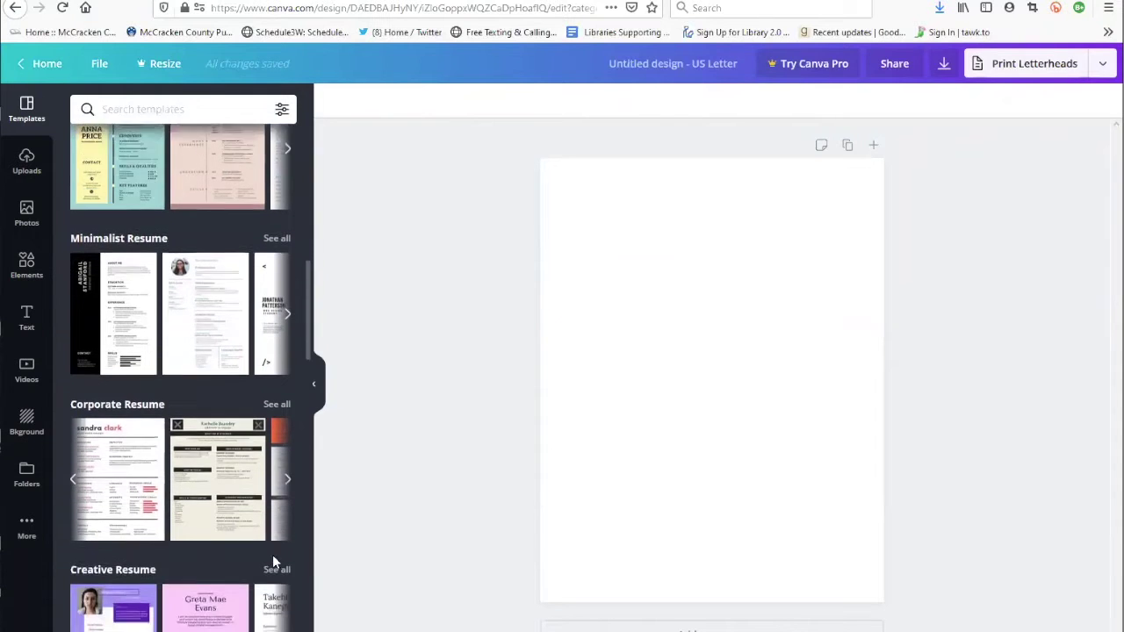
pyautogui.click(106, 576)
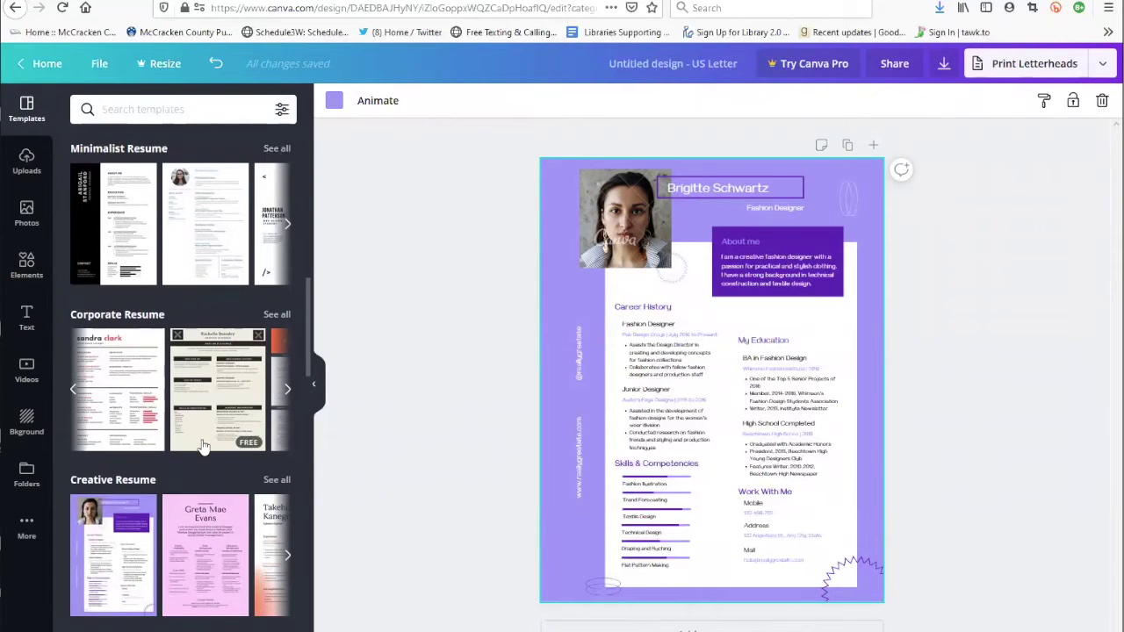
# Step: Try the black-and-white Minimalist Resume template on the page and undo that template change
pyautogui.scroll(2, 202, 446)
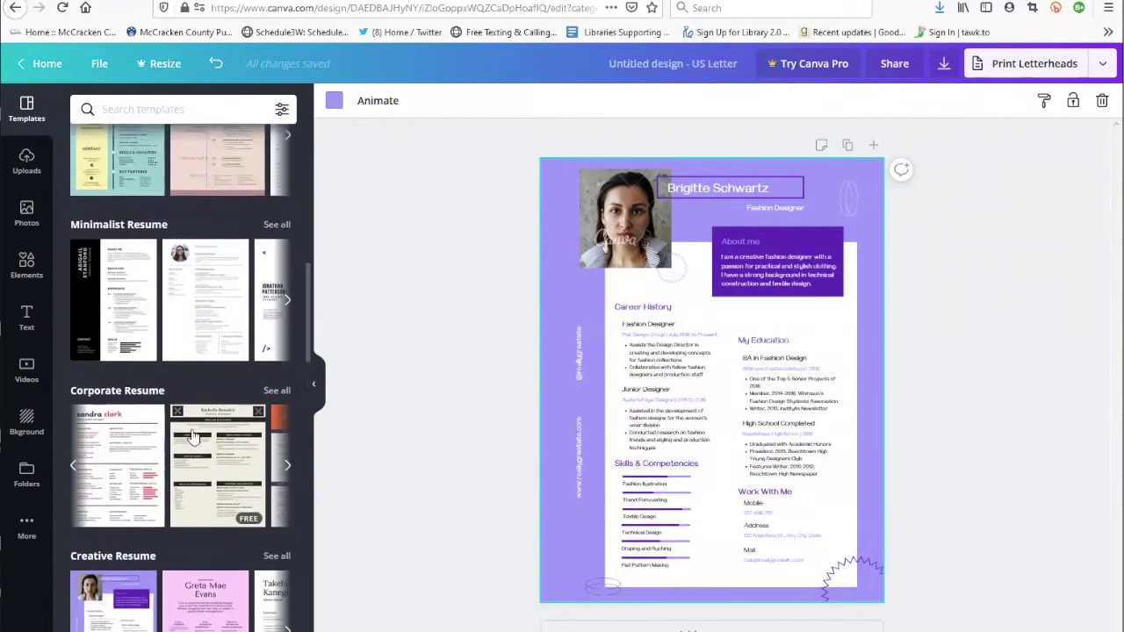
pyautogui.click(99, 325)
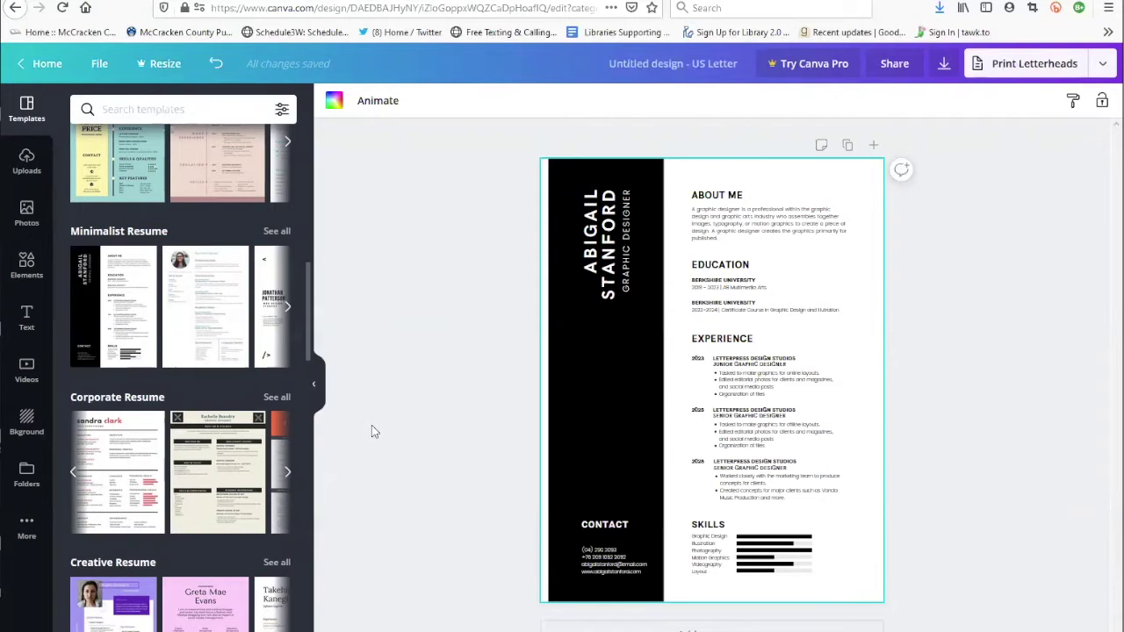
pyautogui.click(215, 66)
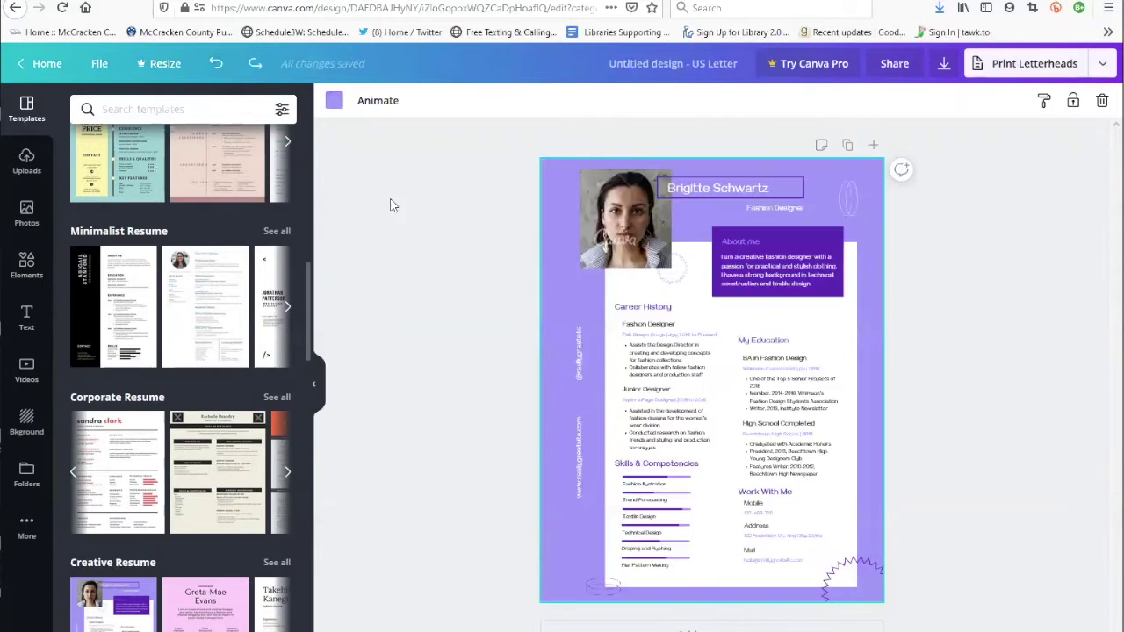
# Step: Examine the resume's name, job title and portrait photo as editable objects, and browse the photo and element libraries
pyautogui.click(774, 188)
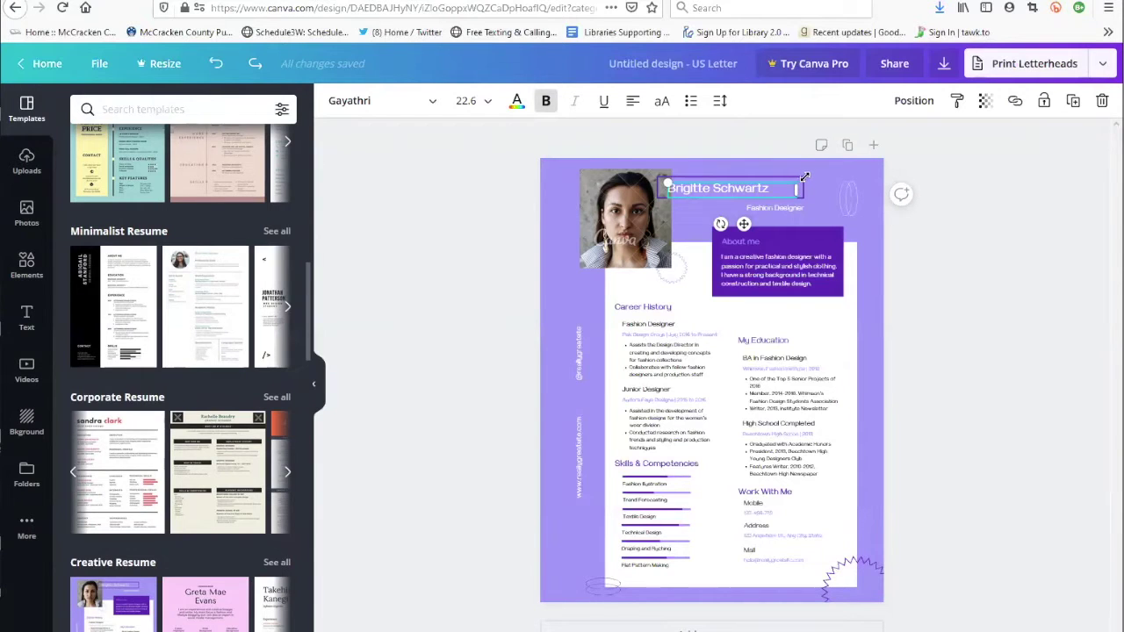
pyautogui.click(845, 201)
pyautogui.click(776, 207)
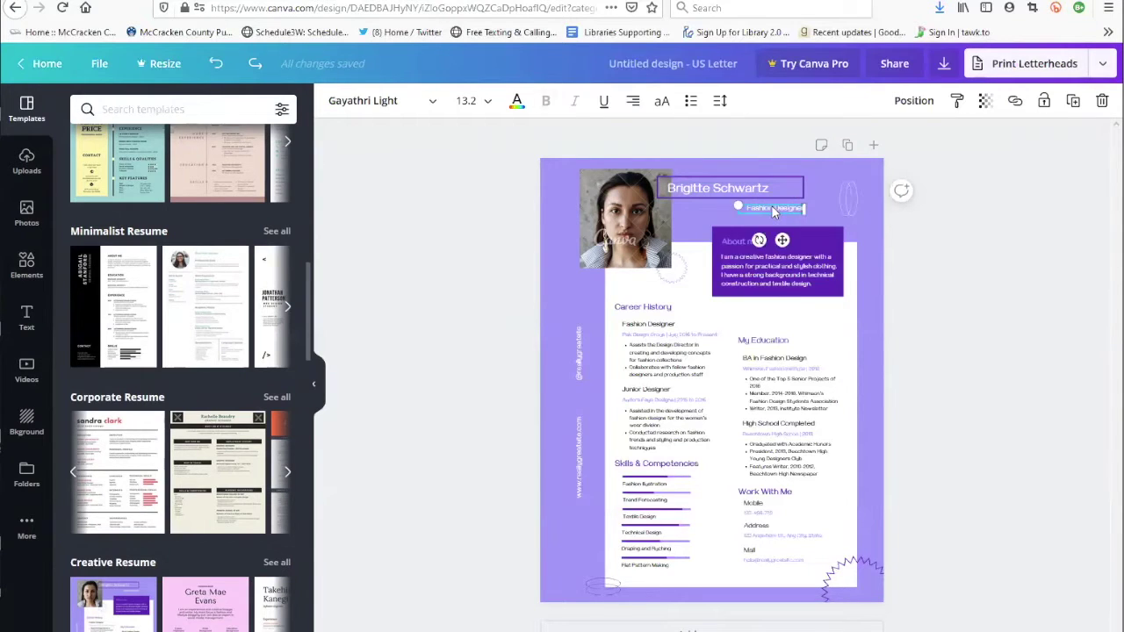
pyautogui.click(611, 252)
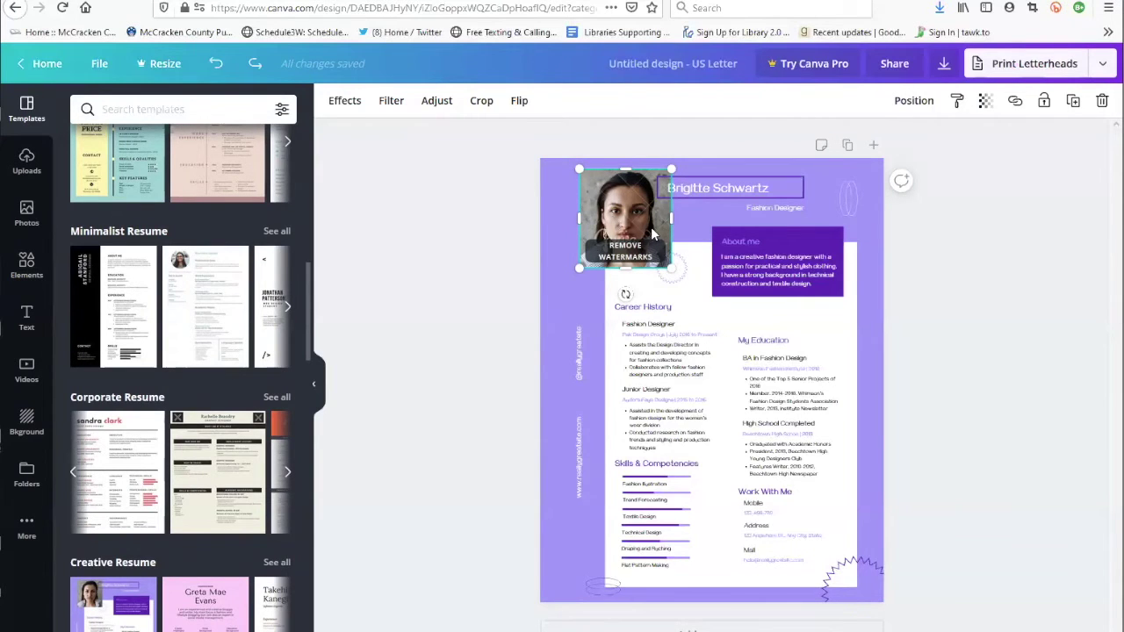
pyautogui.click(28, 214)
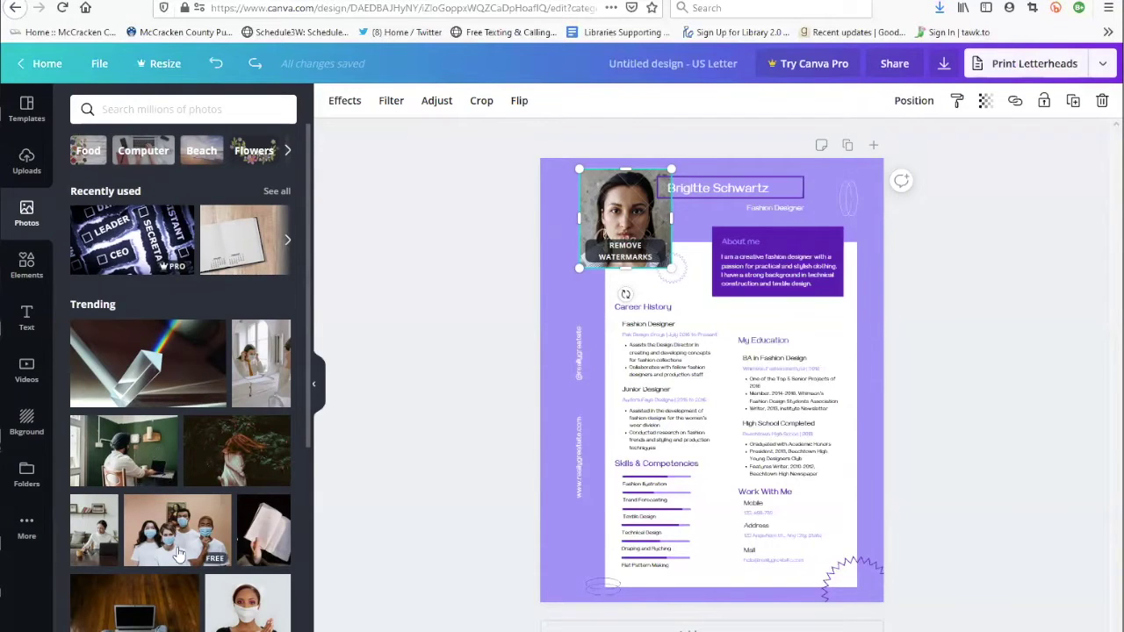
pyautogui.click(26, 275)
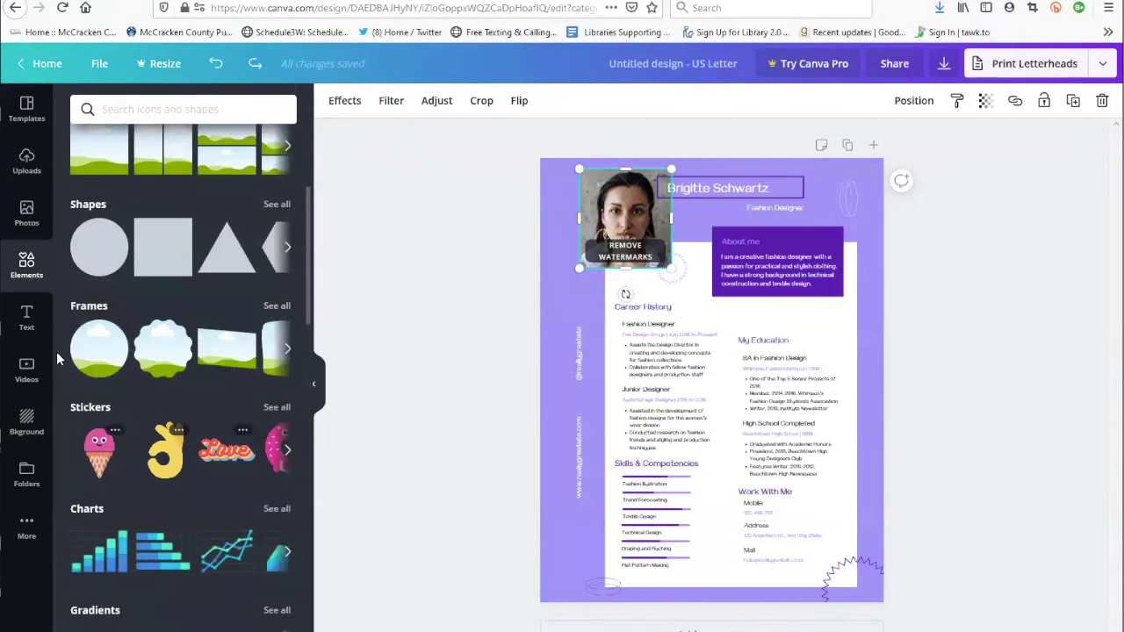
pyautogui.scroll(-8, 149, 430)
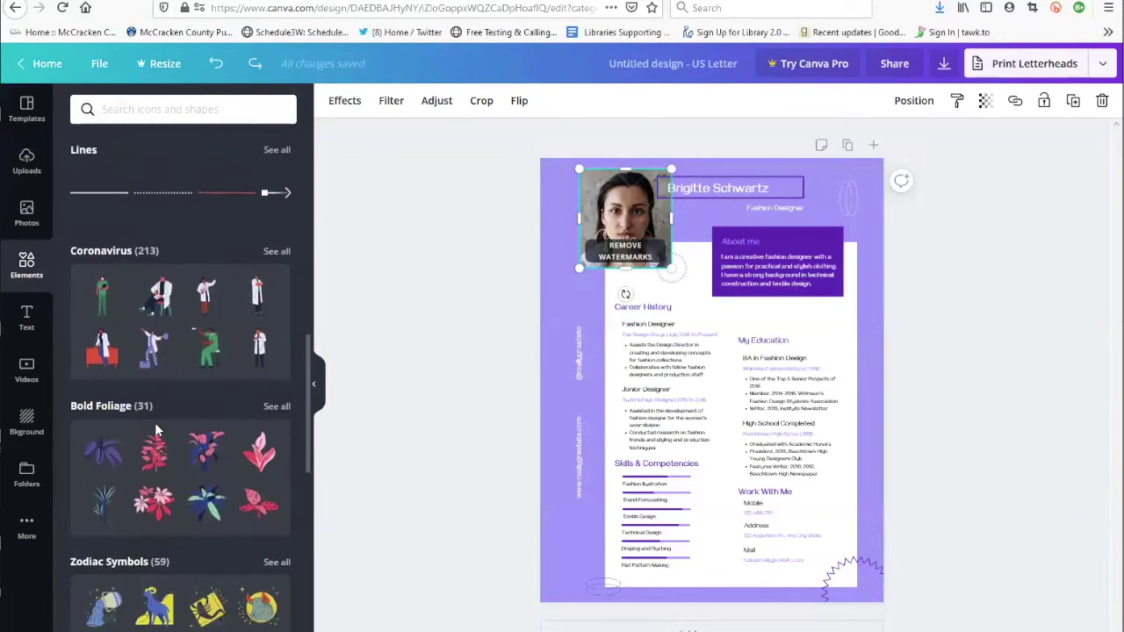
pyautogui.scroll(-3, 155, 428)
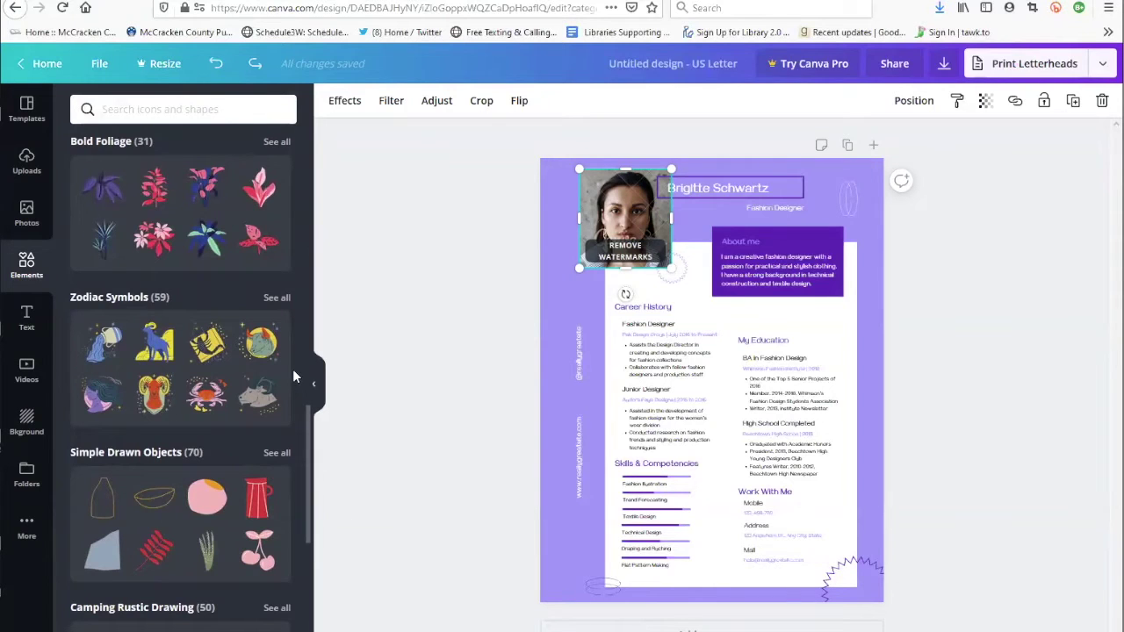
# Step: Examine the vertical sidebar text, the decorative line shapes, the About me box and the white content panel as separate objects
pyautogui.click(576, 364)
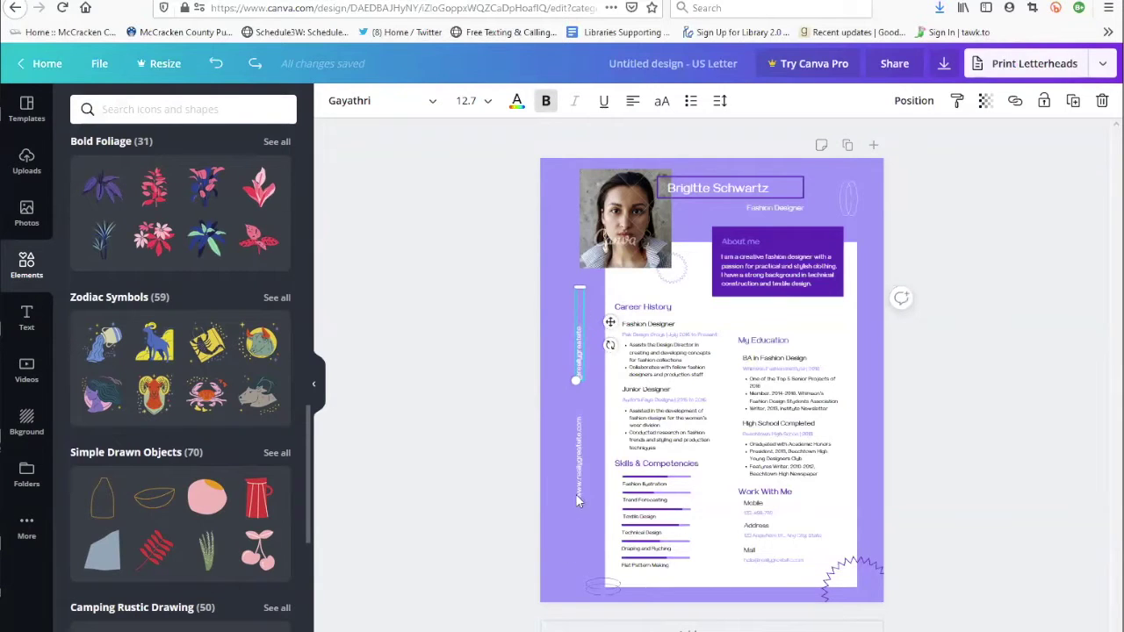
pyautogui.click(595, 584)
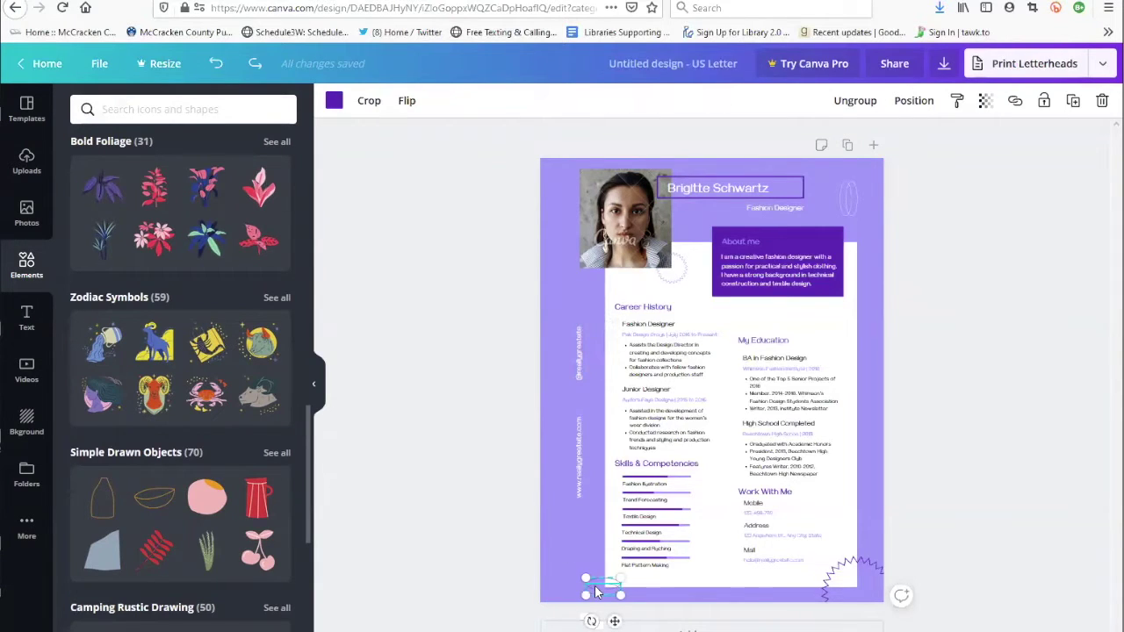
pyautogui.click(882, 578)
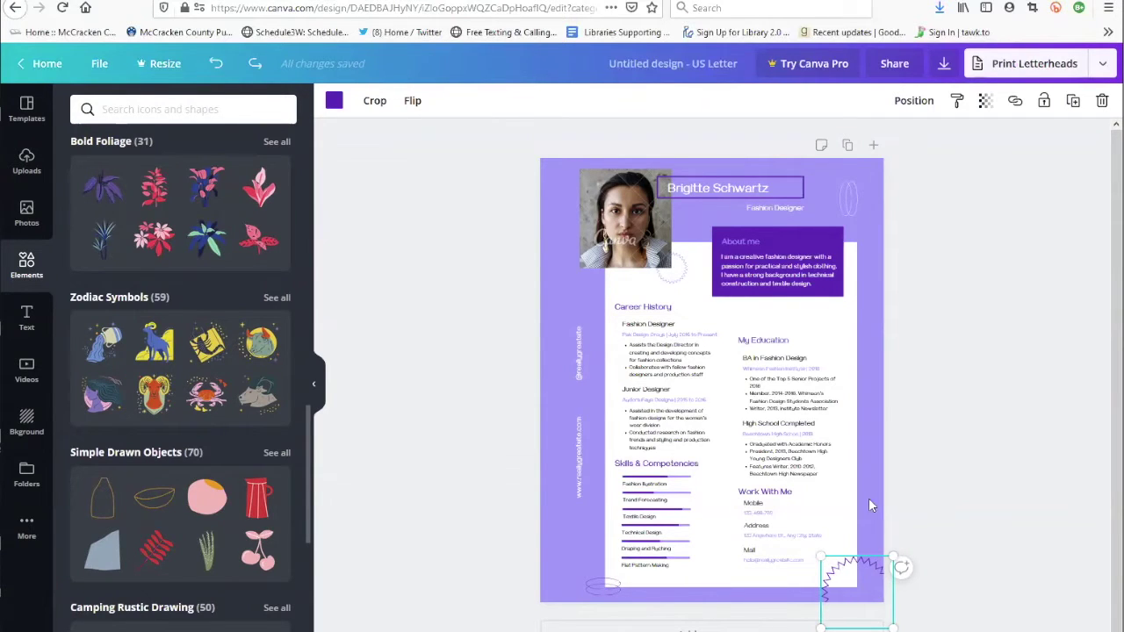
pyautogui.click(832, 243)
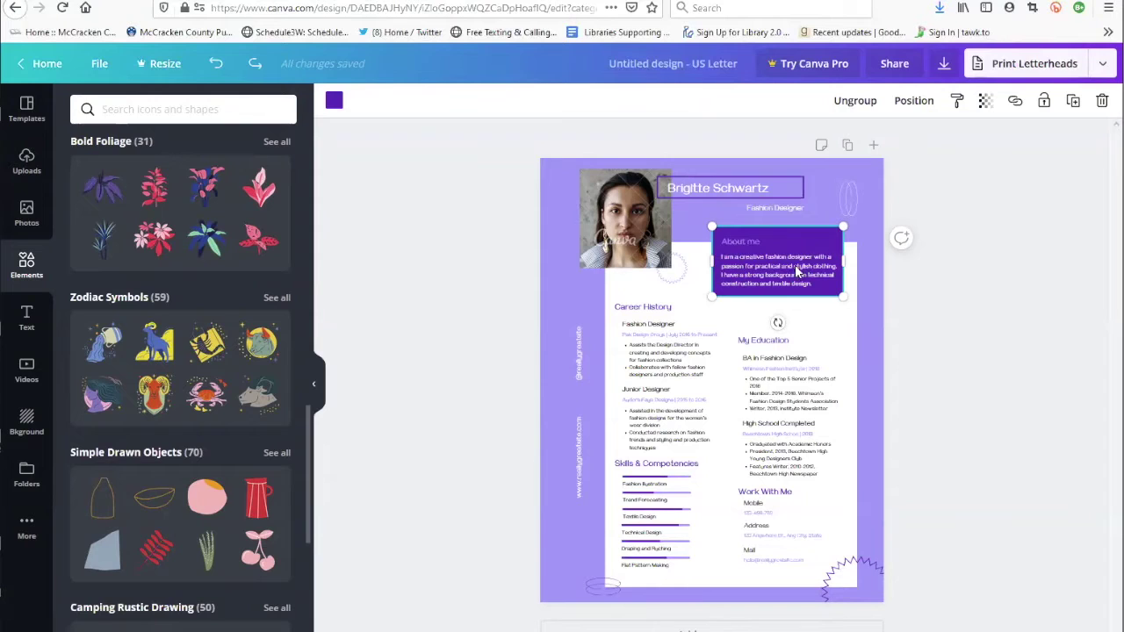
pyautogui.click(725, 340)
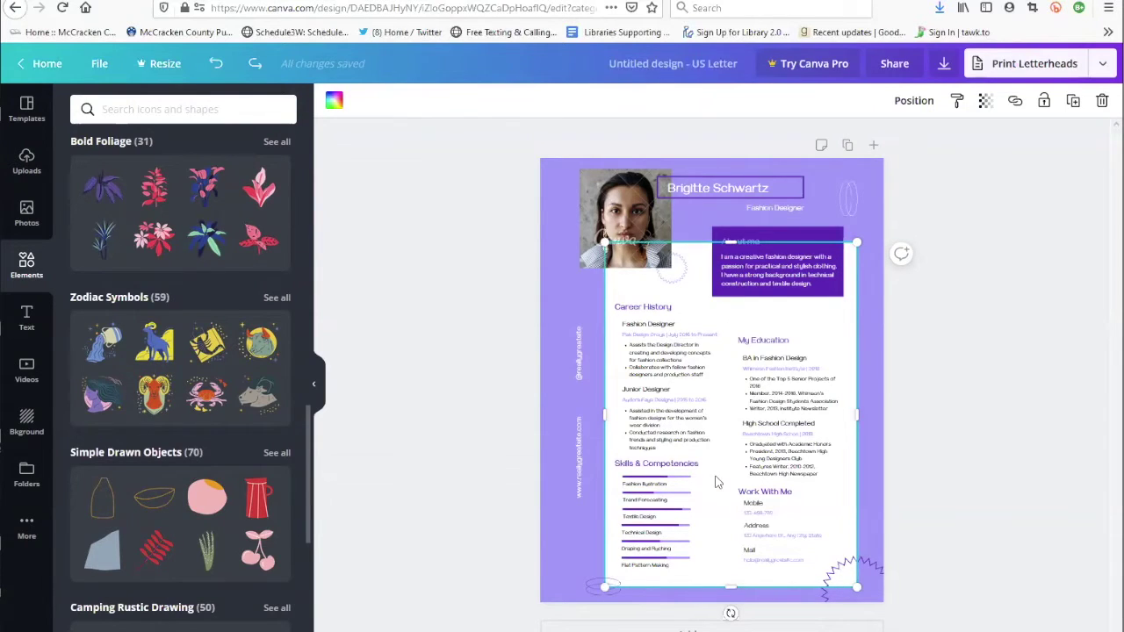
# Step: Change the resume page's background to the custom light lavender color #c6c2eb
pyautogui.click(564, 305)
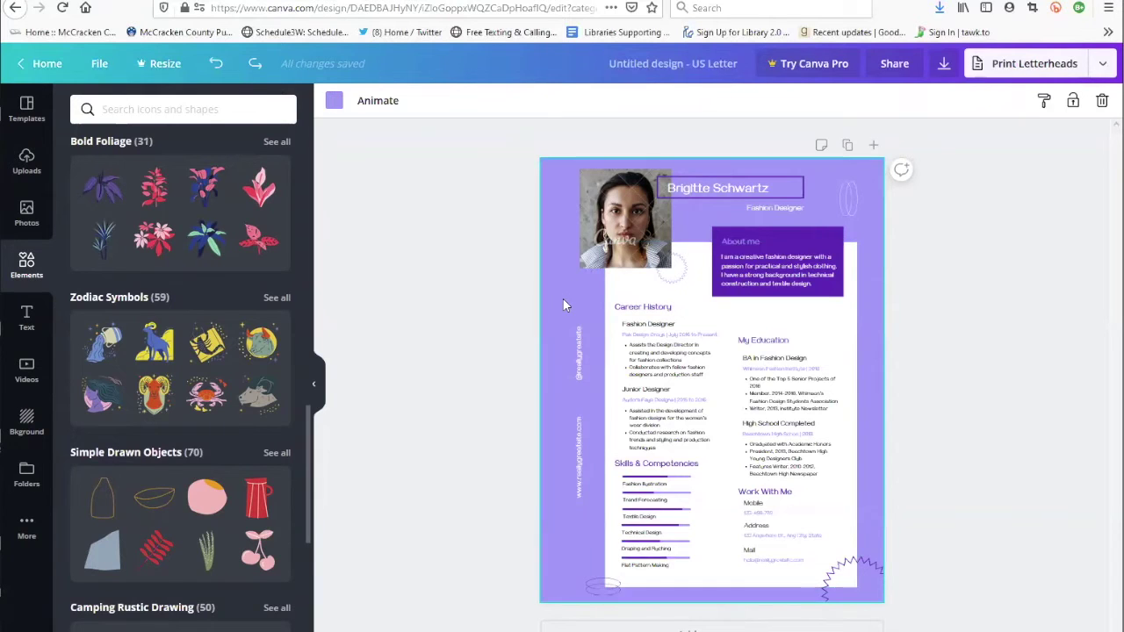
pyautogui.click(334, 100)
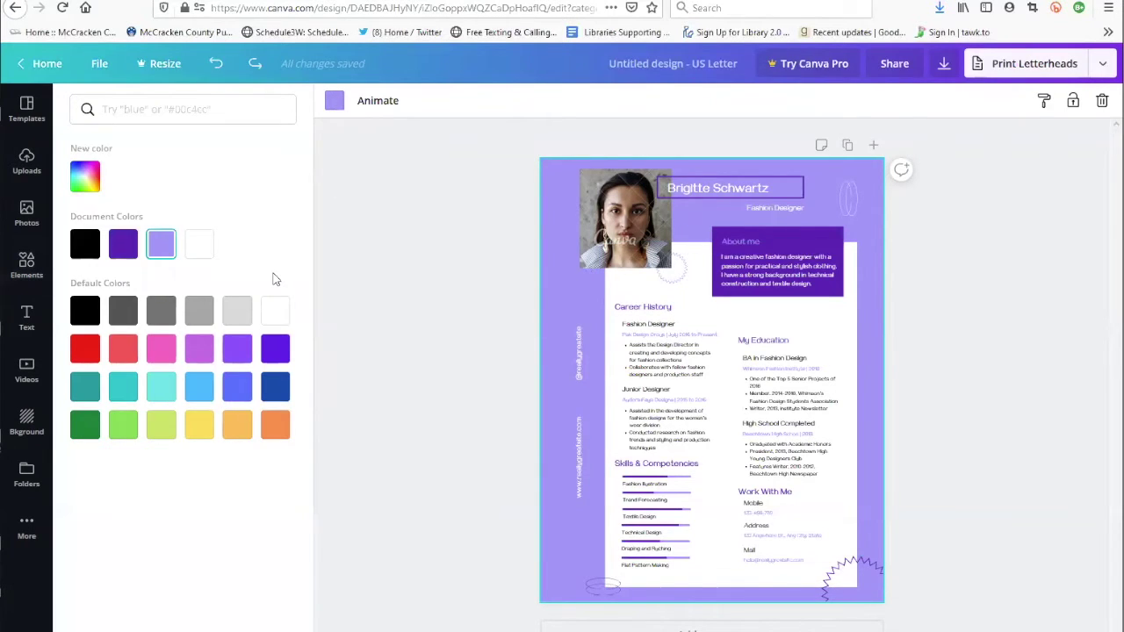
pyautogui.click(93, 181)
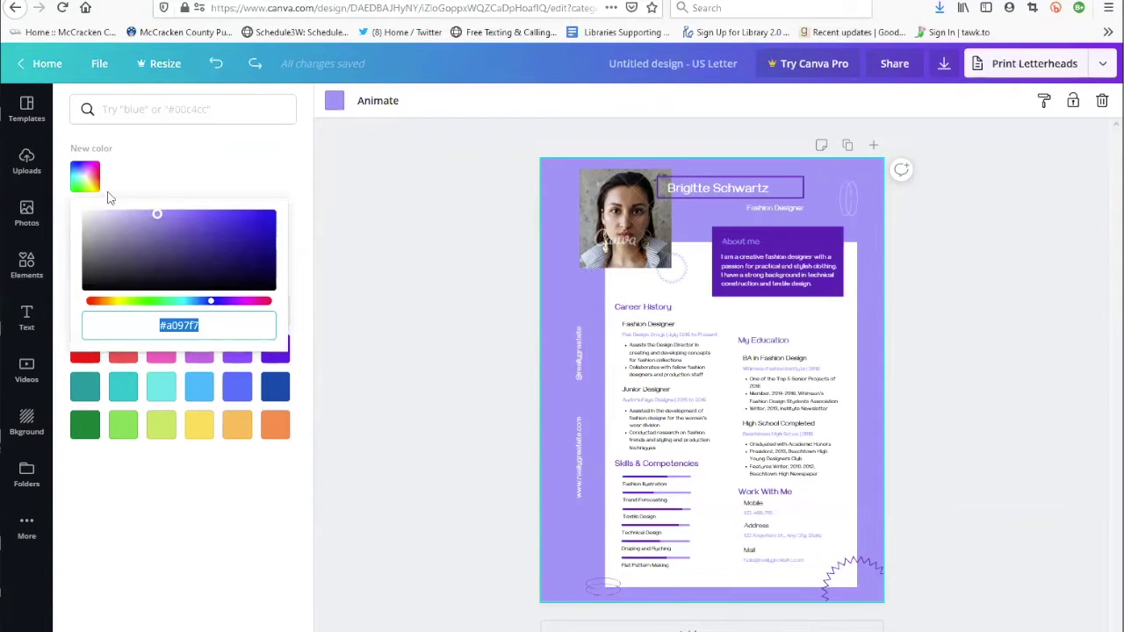
pyautogui.moveTo(156, 220); pyautogui.dragTo(115, 223)
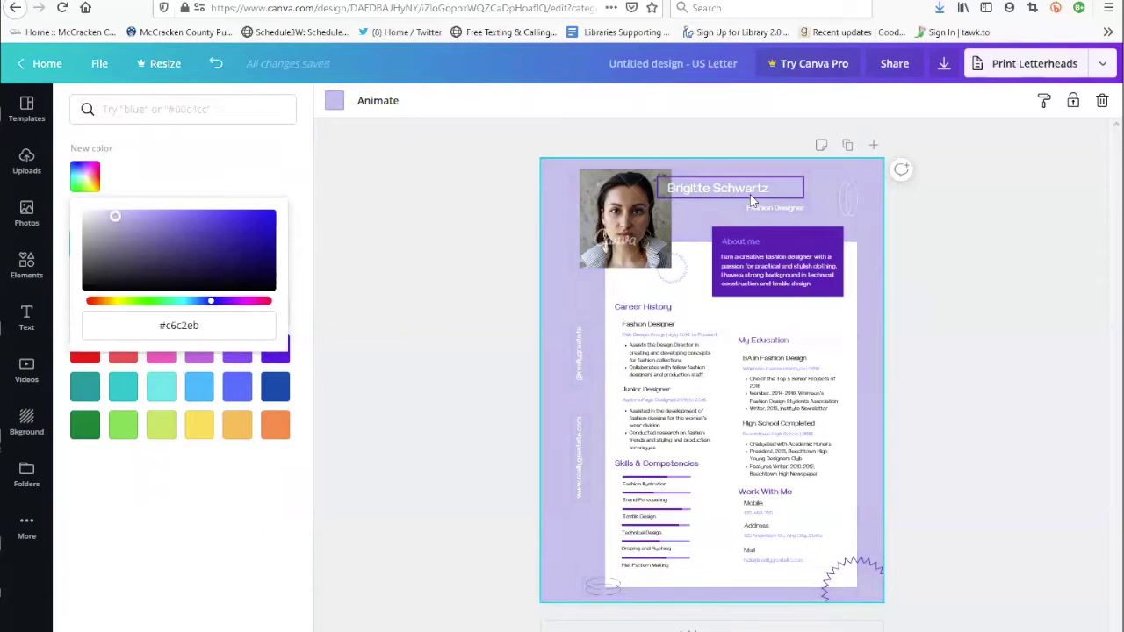
# Step: Recolor the rectangular outline around the name at the top of the resume black
pyautogui.click(800, 200)
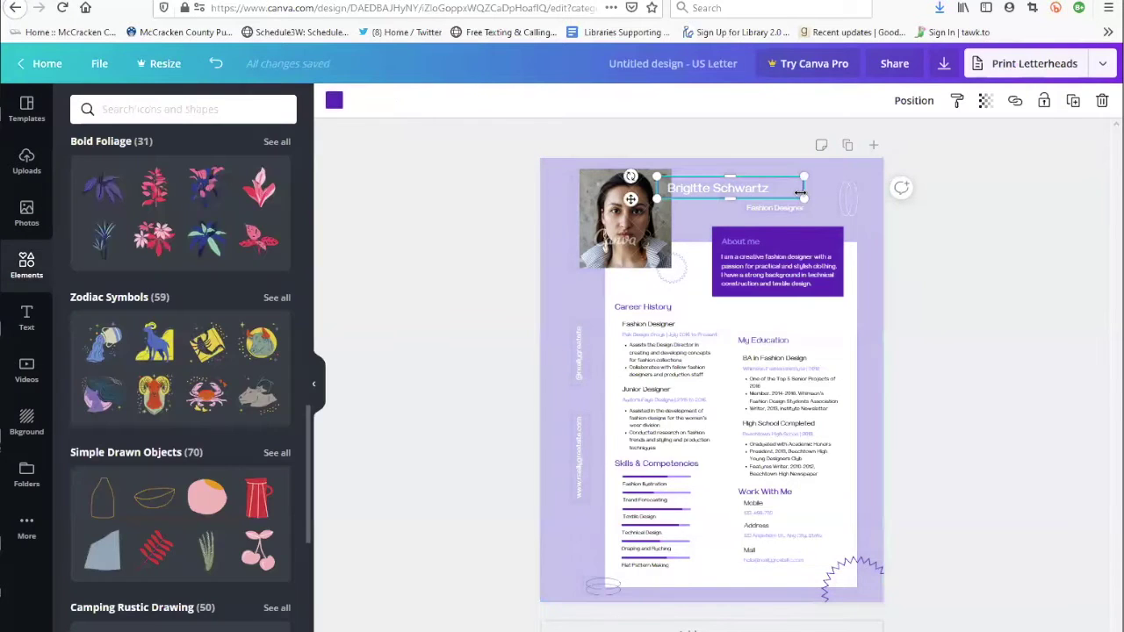
pyautogui.click(334, 101)
pyautogui.click(85, 243)
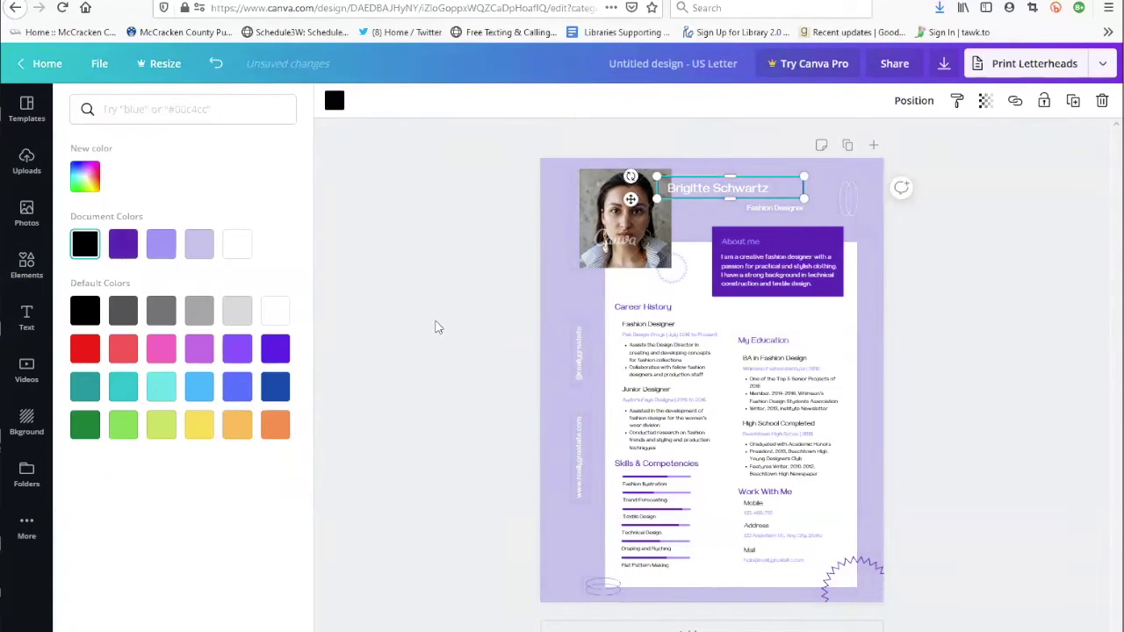
# Step: Fill the About me box with dark gray from the default colors
pyautogui.click(806, 242)
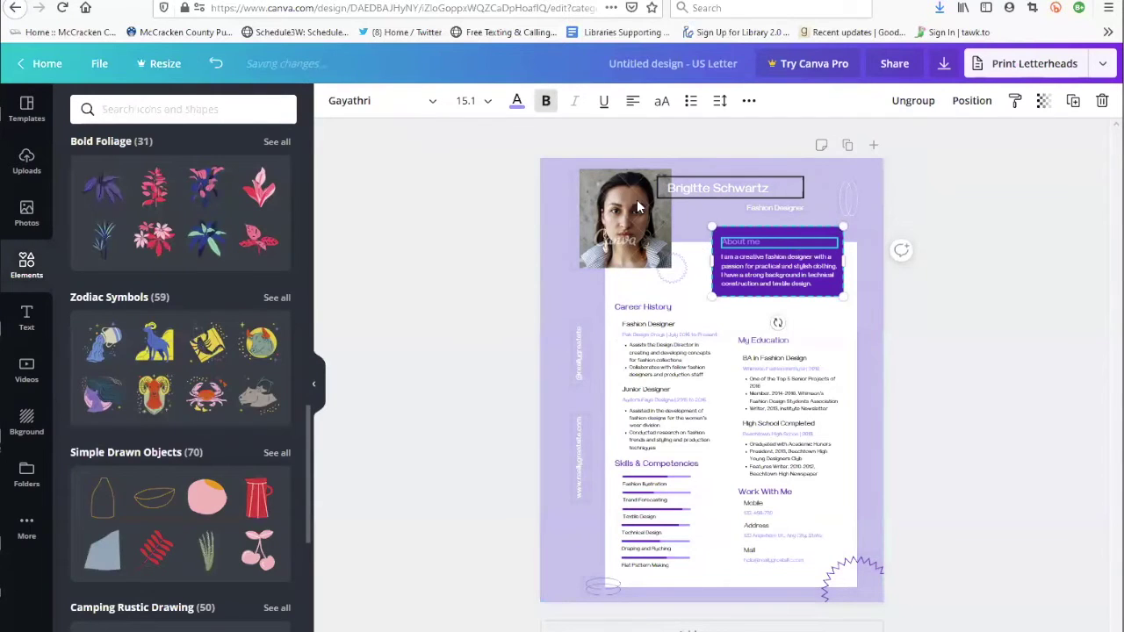
pyautogui.click(830, 291)
pyautogui.click(824, 244)
pyautogui.click(820, 231)
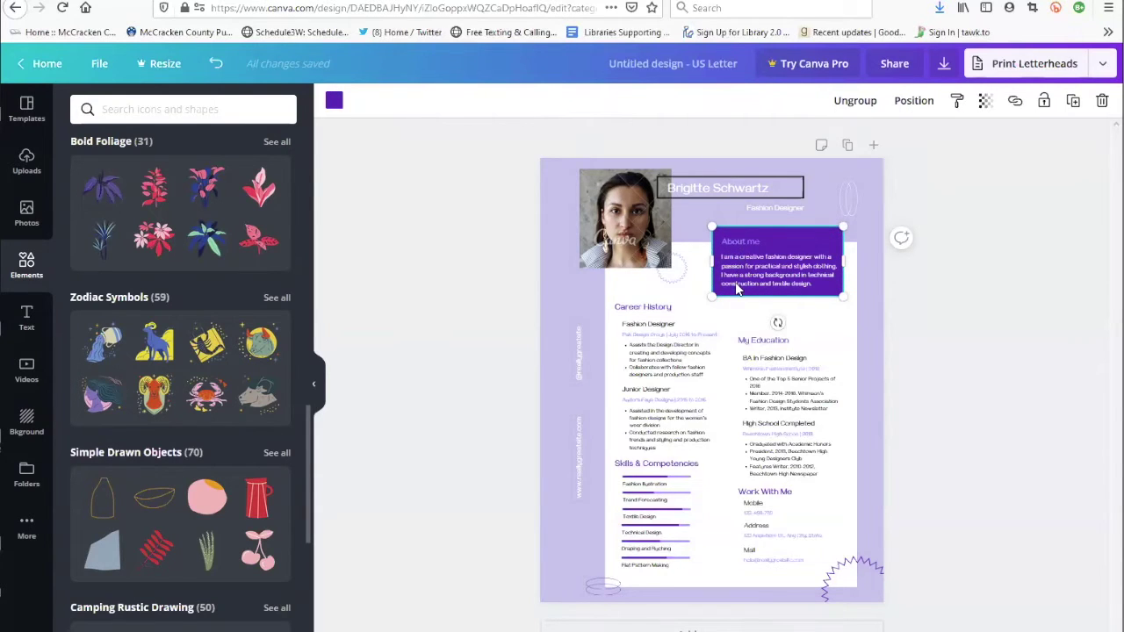
pyautogui.click(329, 102)
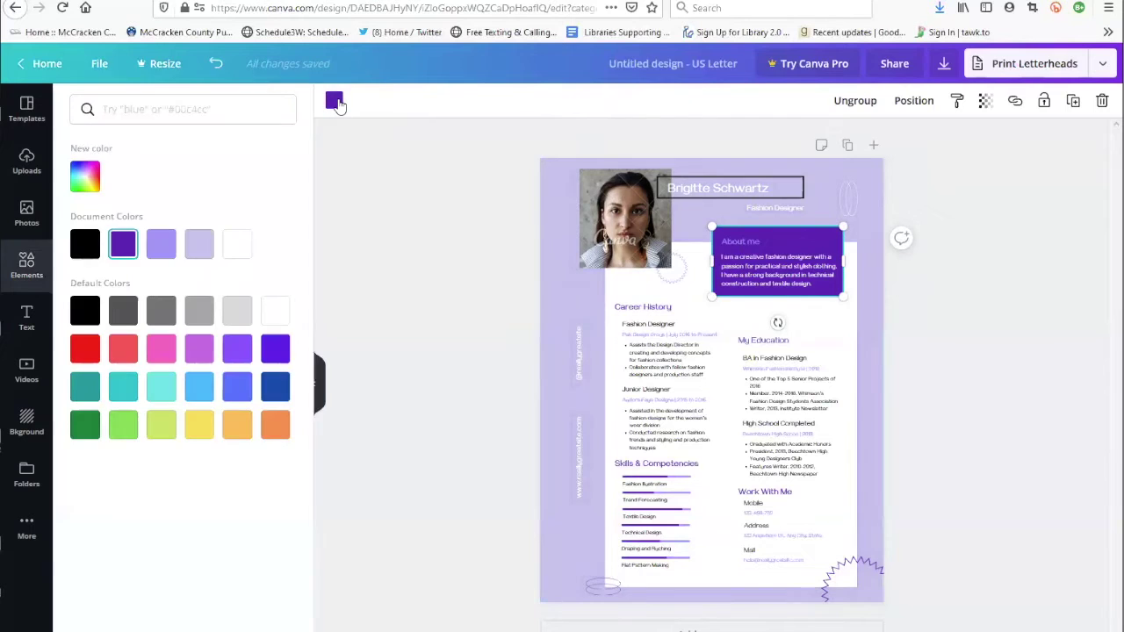
pyautogui.click(124, 311)
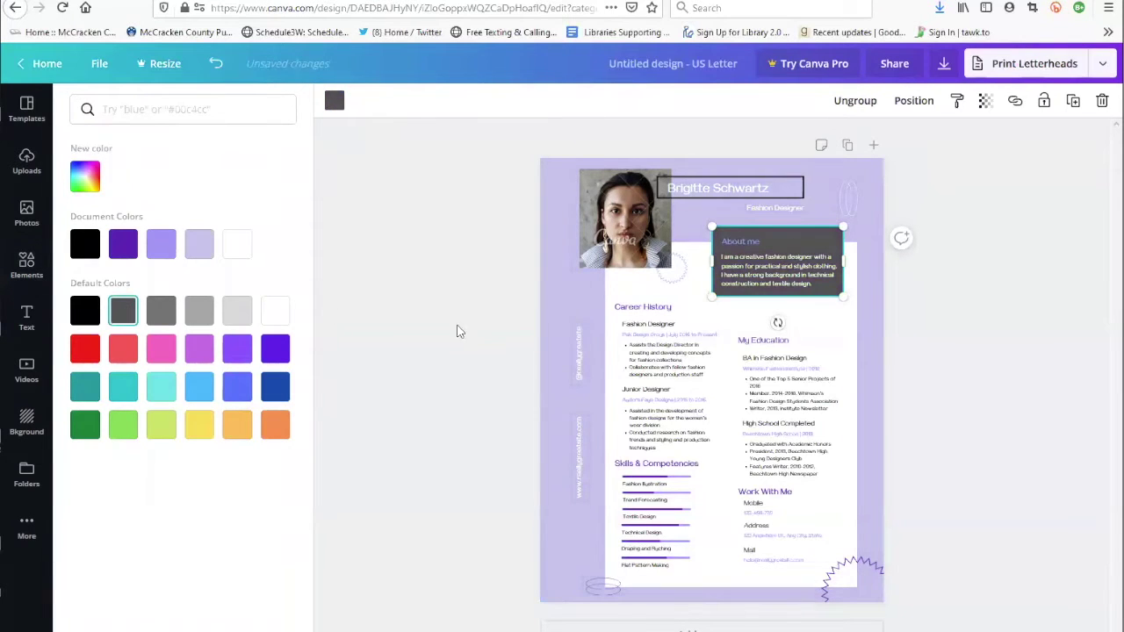
# Step: Set the About me heading and its paragraph text to black, keeping the paragraph bold
pyautogui.click(749, 245)
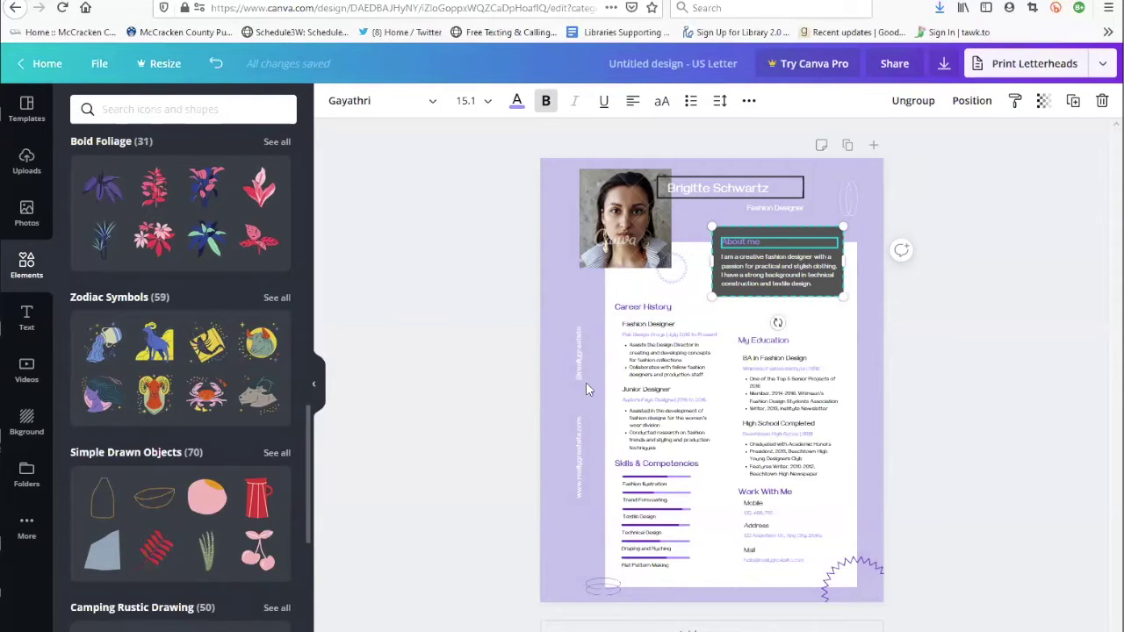
pyautogui.click(516, 100)
pyautogui.click(84, 251)
pyautogui.tripleClick(750, 275)
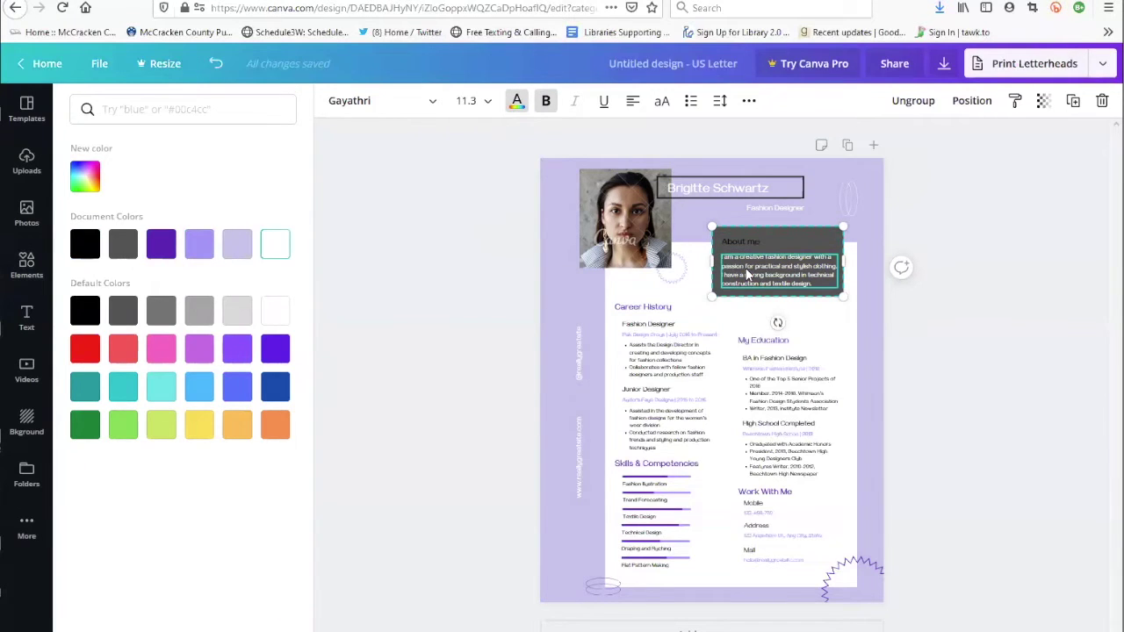
pyautogui.click(546, 101)
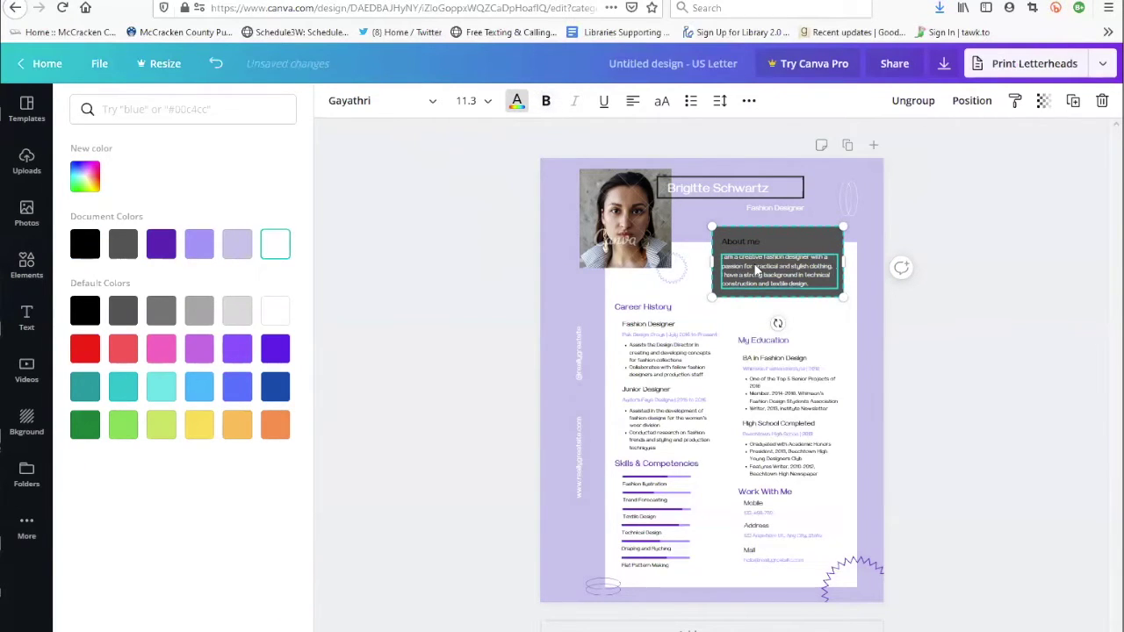
pyautogui.click(516, 100)
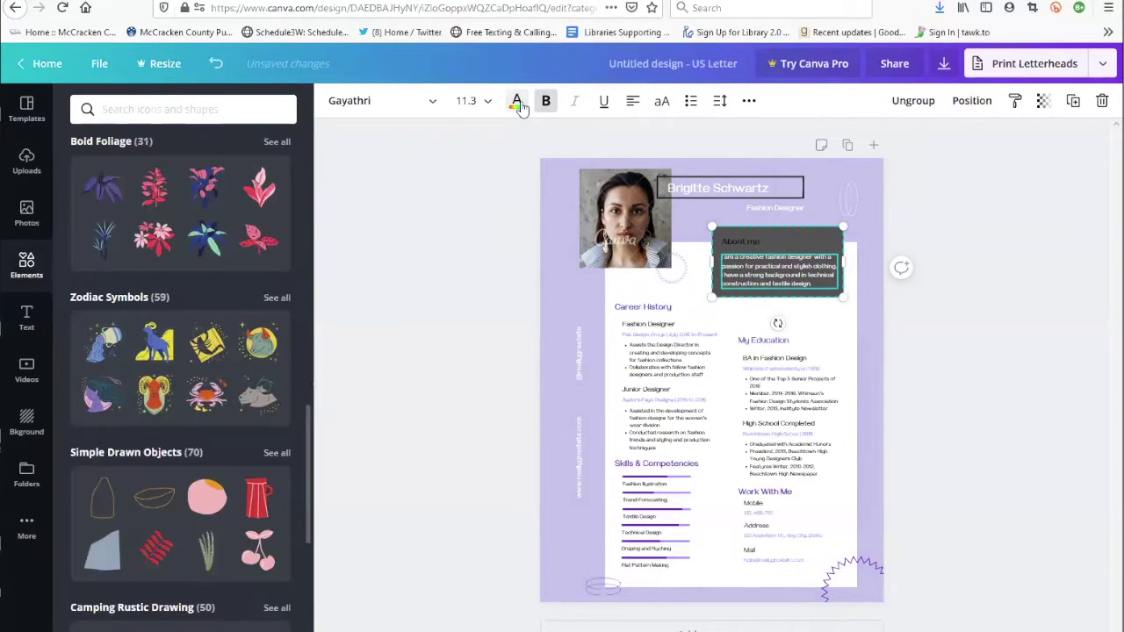
pyautogui.click(516, 101)
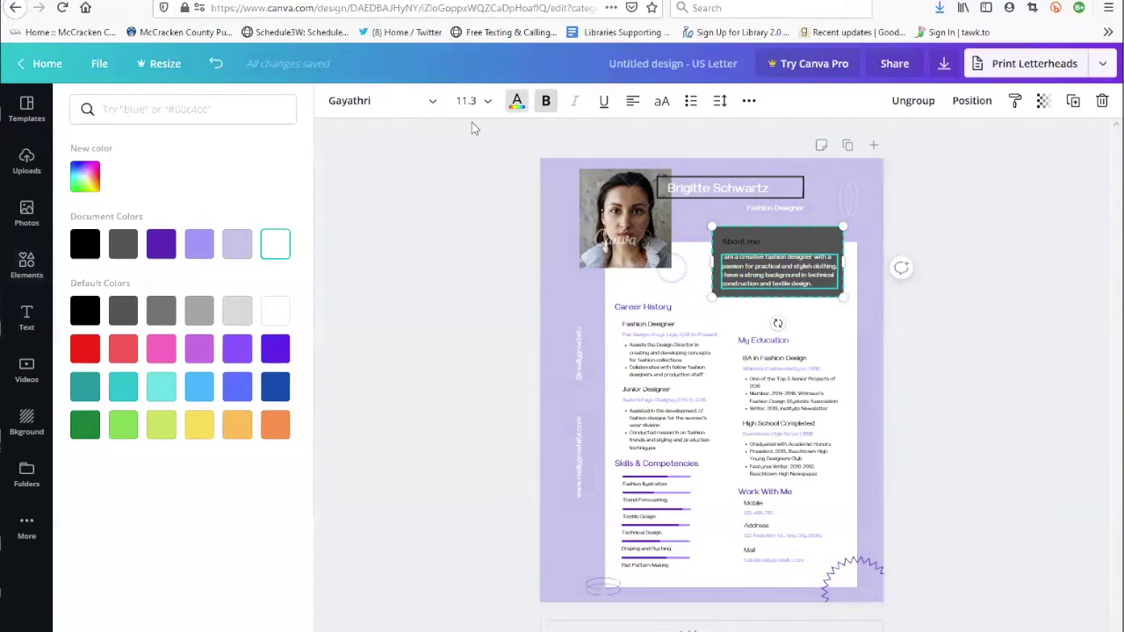
pyautogui.click(96, 244)
# Step: Fill the About me box with the lightest gray from the default colors
pyautogui.click(794, 244)
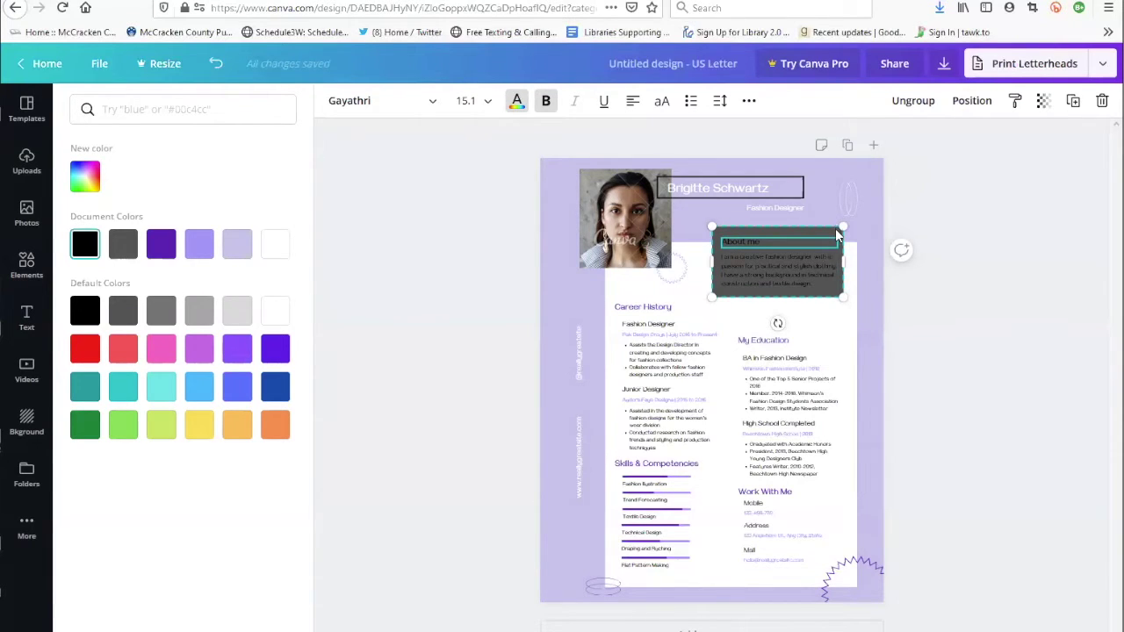
pyautogui.click(834, 227)
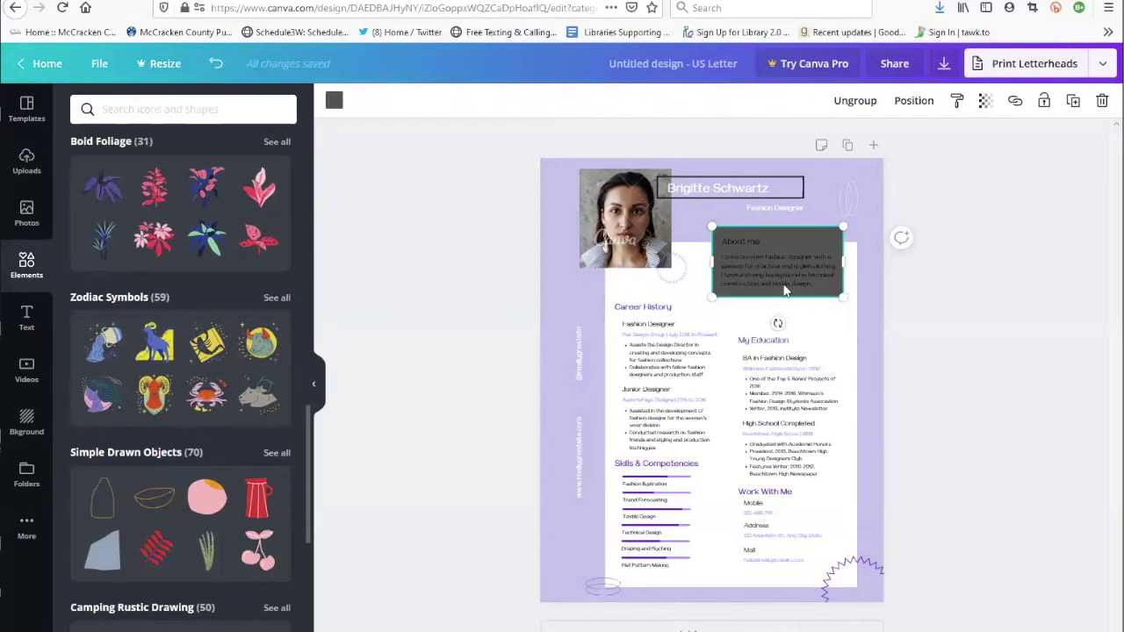
pyautogui.click(334, 104)
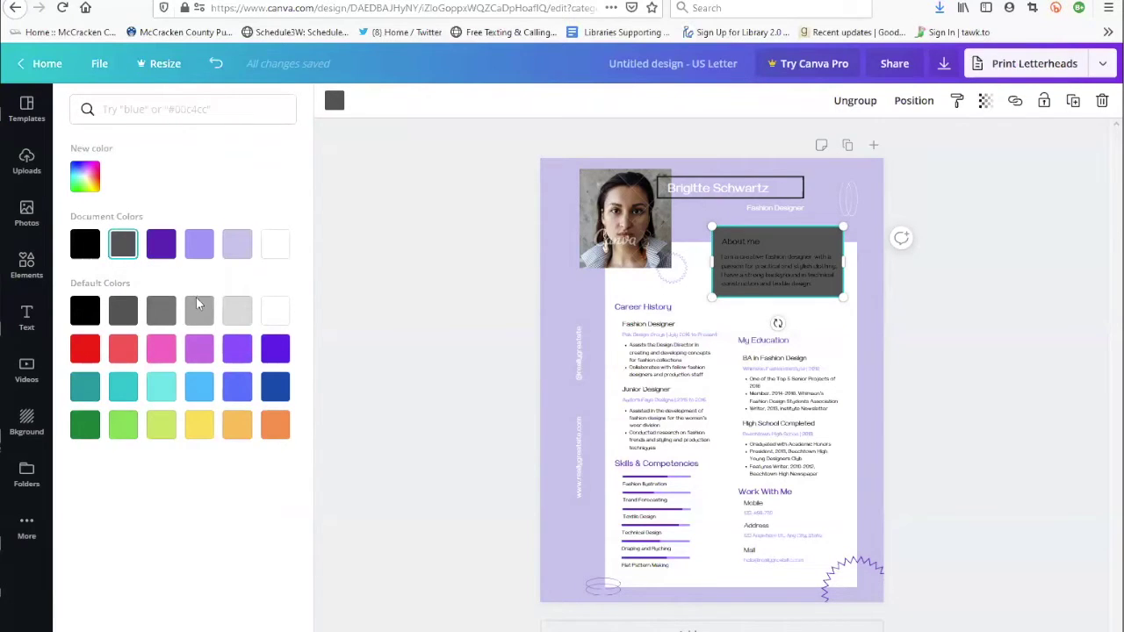
pyautogui.click(235, 314)
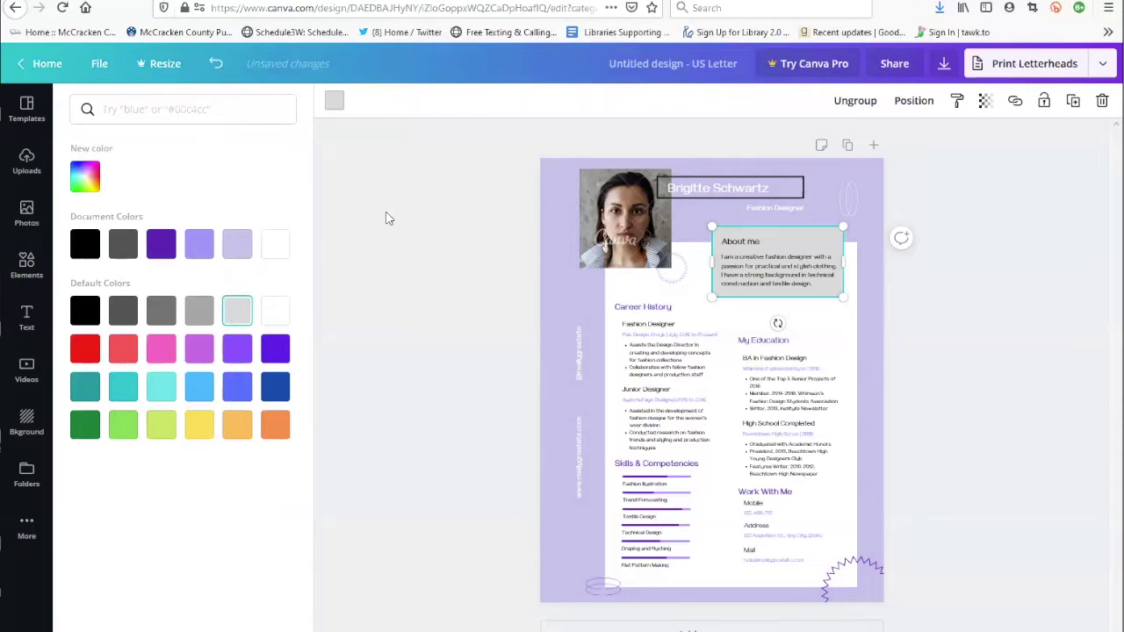
# Step: Change the resume's name and the Fashion Designer job title below it to black text
pyautogui.click(693, 193)
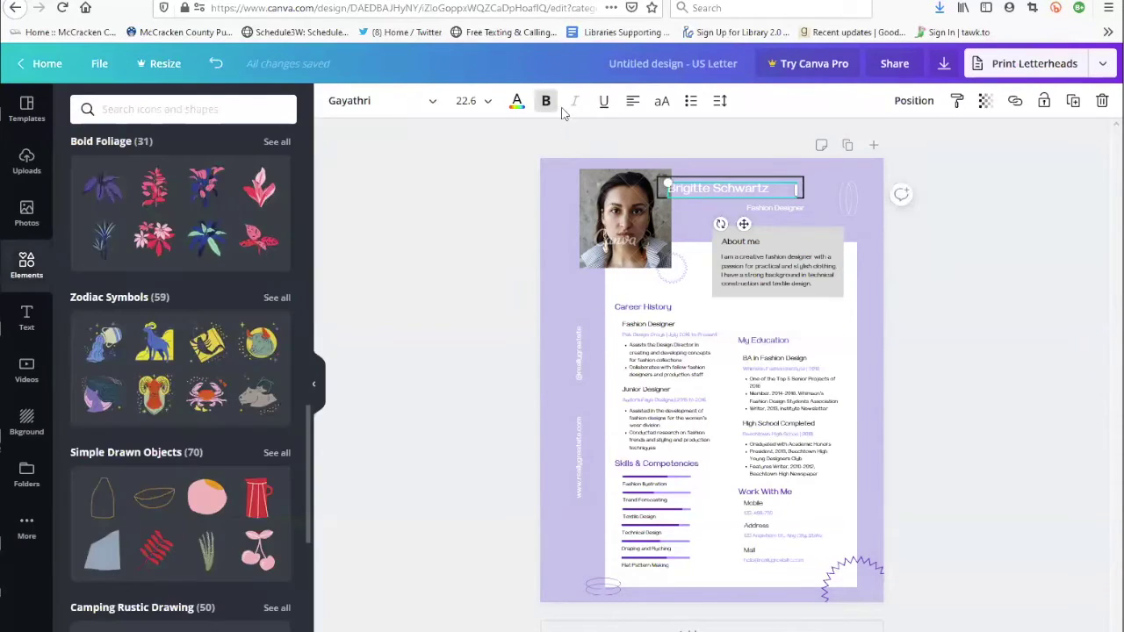
pyautogui.click(516, 100)
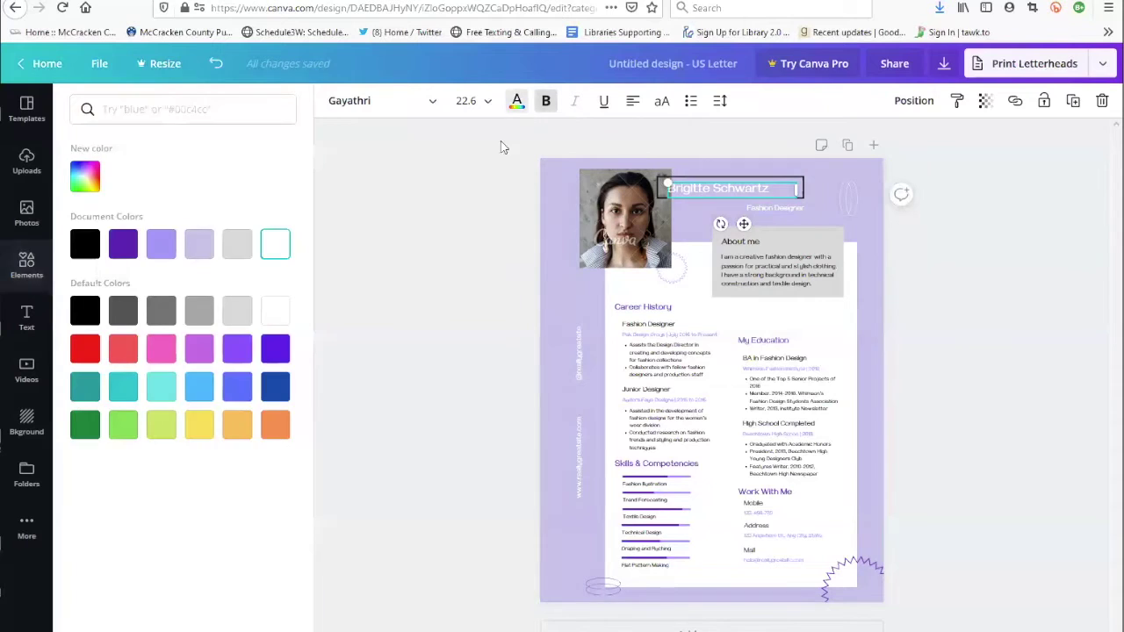
pyautogui.click(85, 244)
pyautogui.click(752, 211)
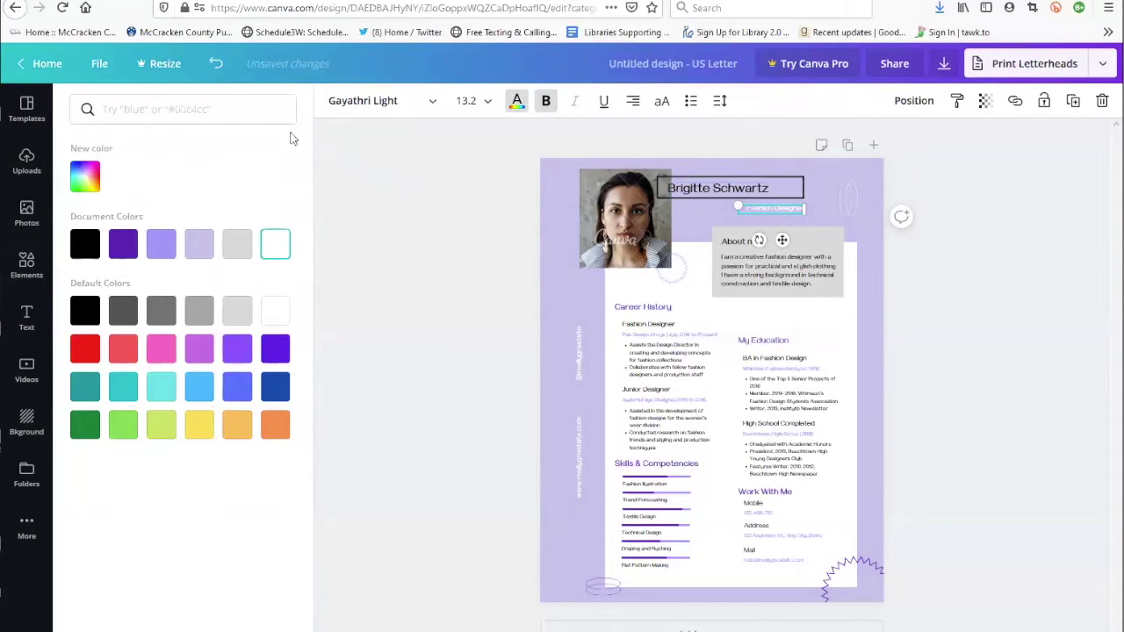
pyautogui.click(85, 246)
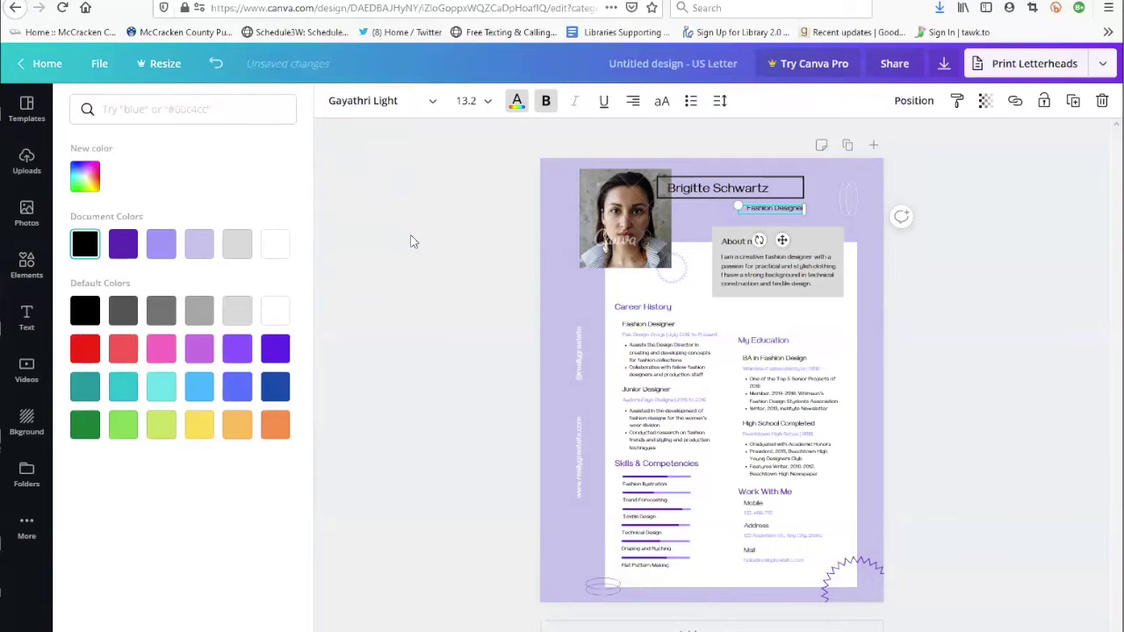
pyautogui.press('Escape')
# Step: Recolor both parts of the decorative ellipse outline in the page's lower-left corner white
pyautogui.click(850, 200)
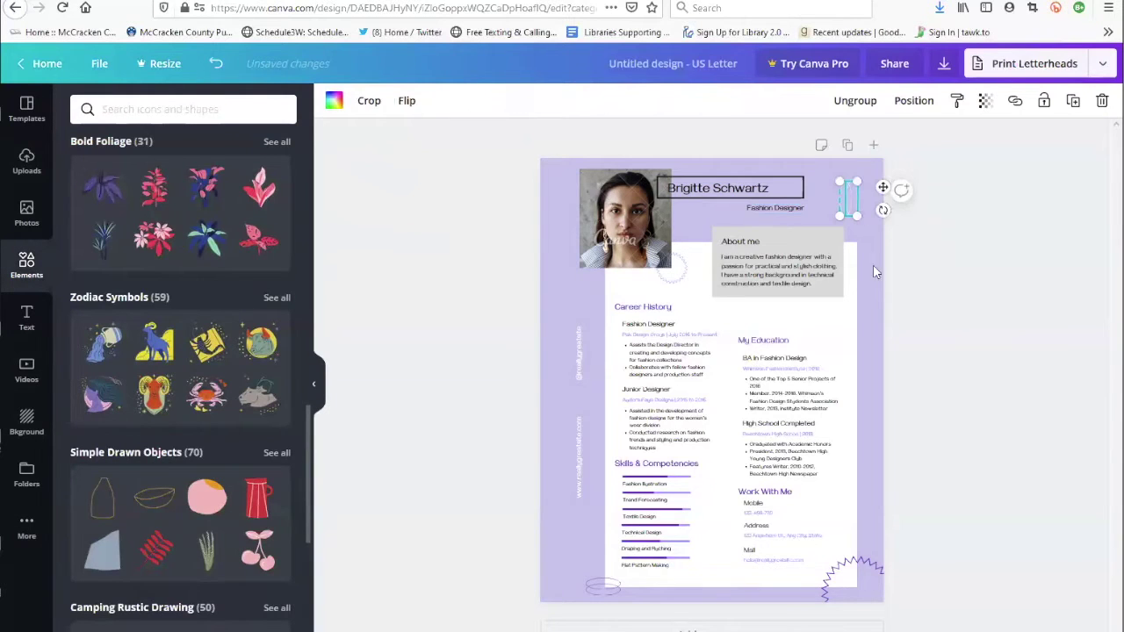
pyautogui.click(593, 590)
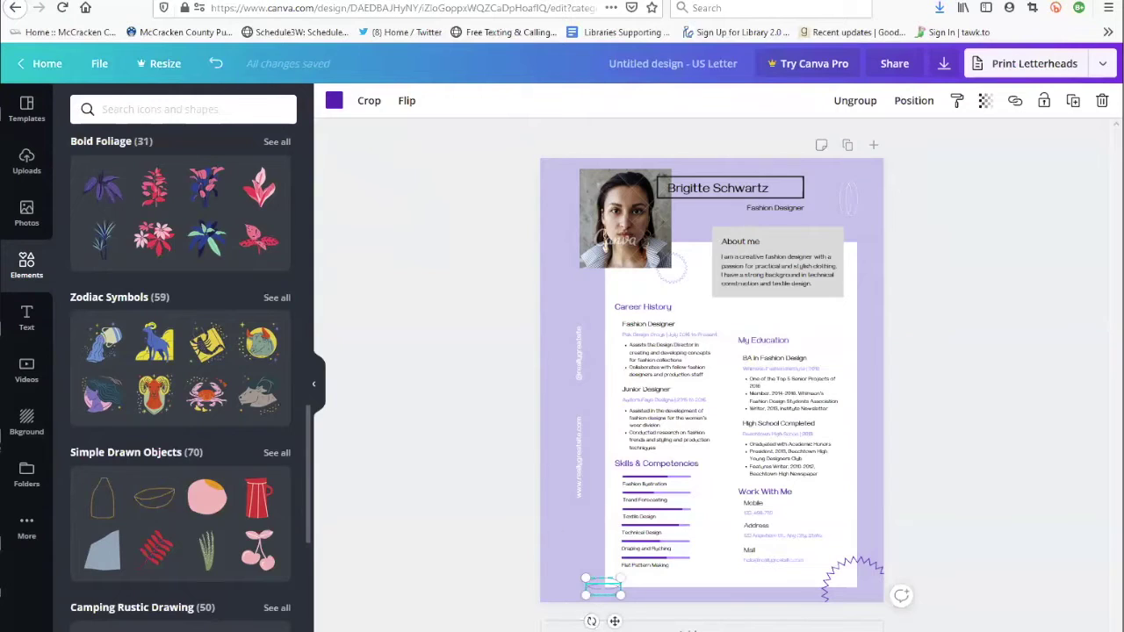
pyautogui.click(334, 103)
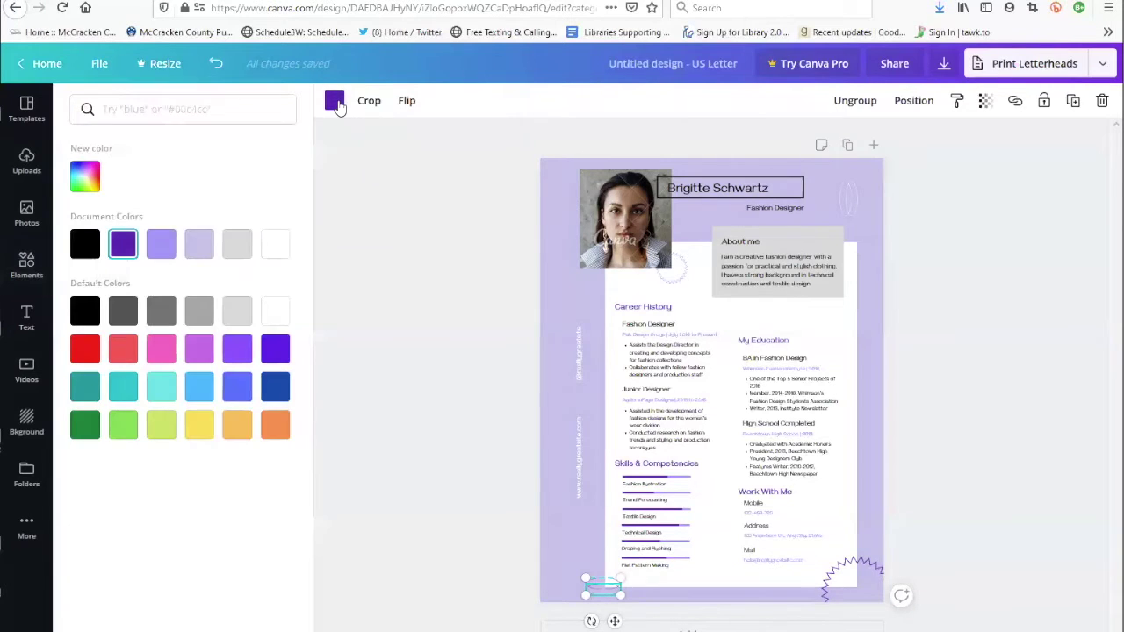
pyautogui.click(204, 253)
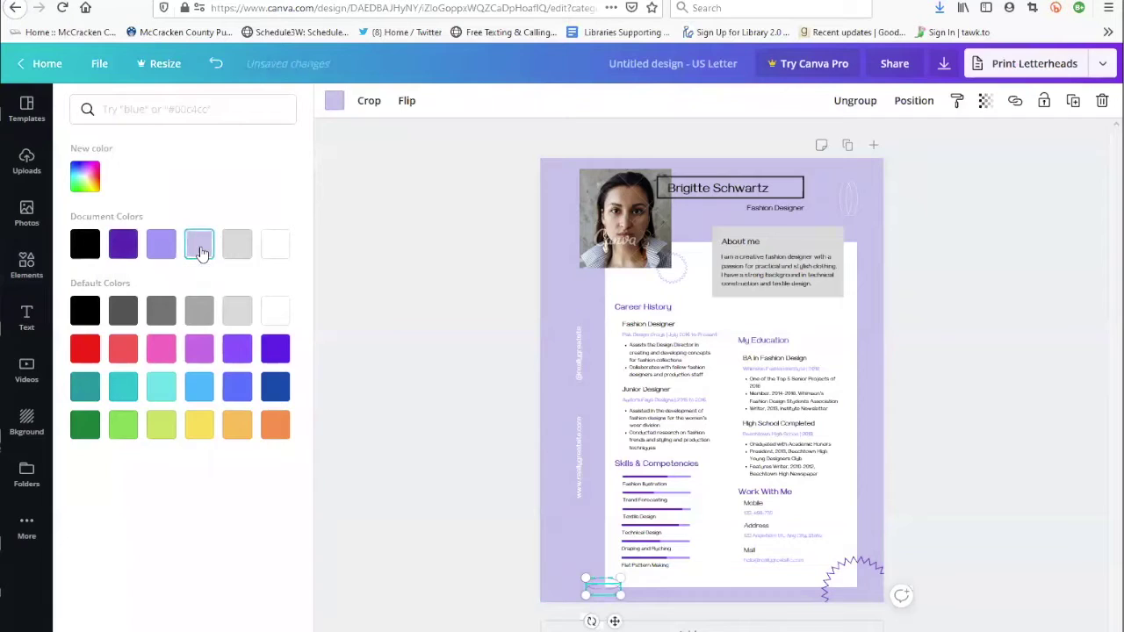
pyautogui.click(281, 246)
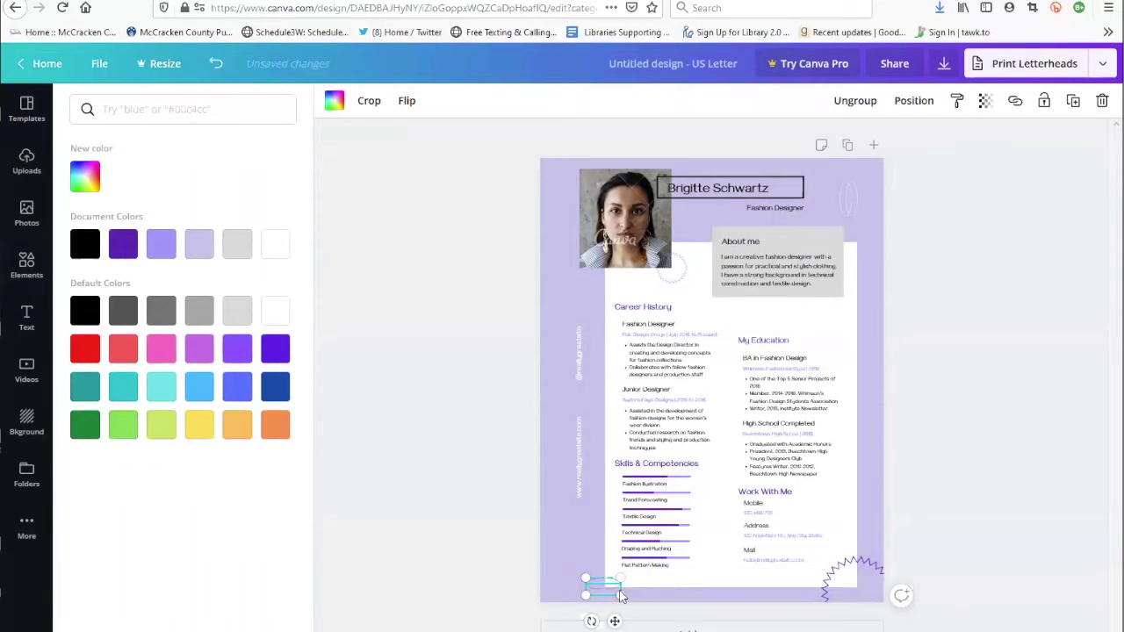
pyautogui.press('Escape')
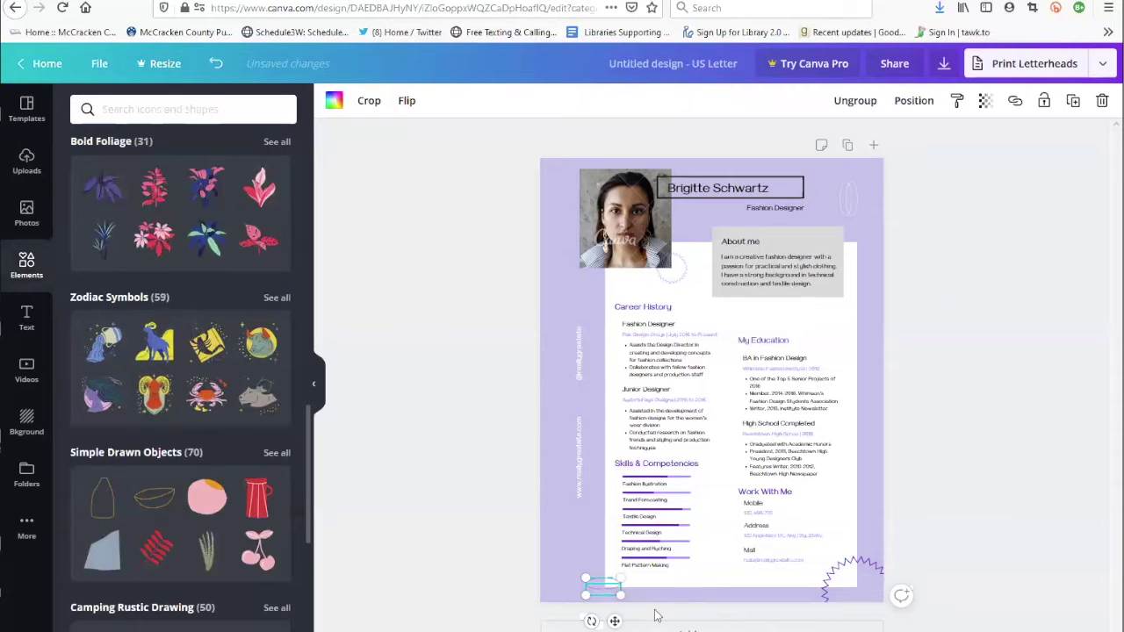
pyautogui.click(659, 598)
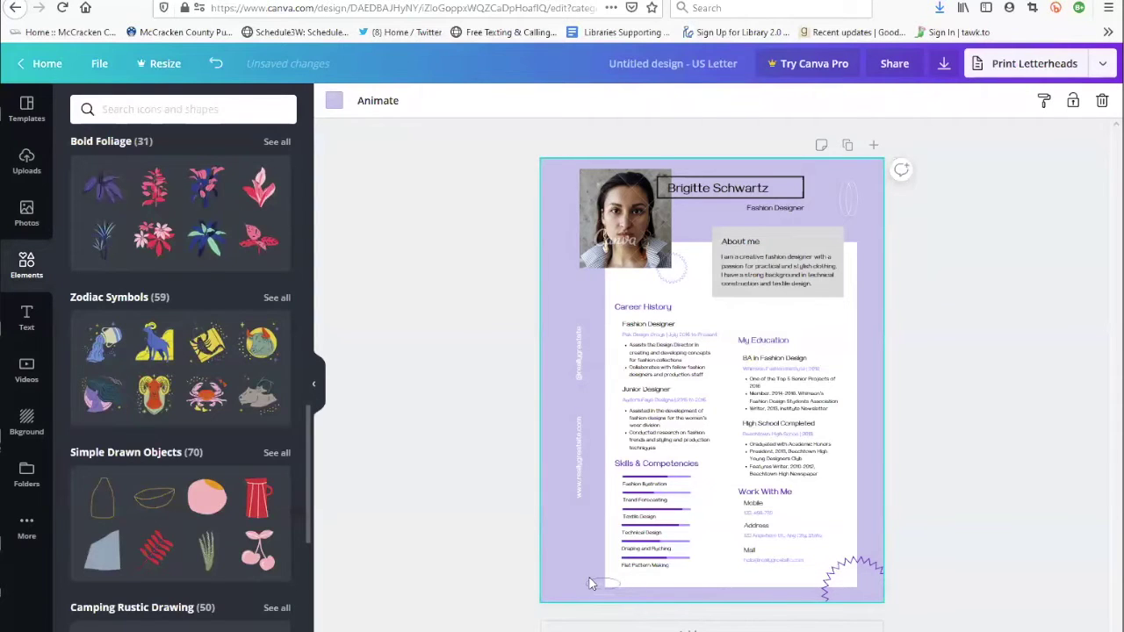
pyautogui.click(592, 581)
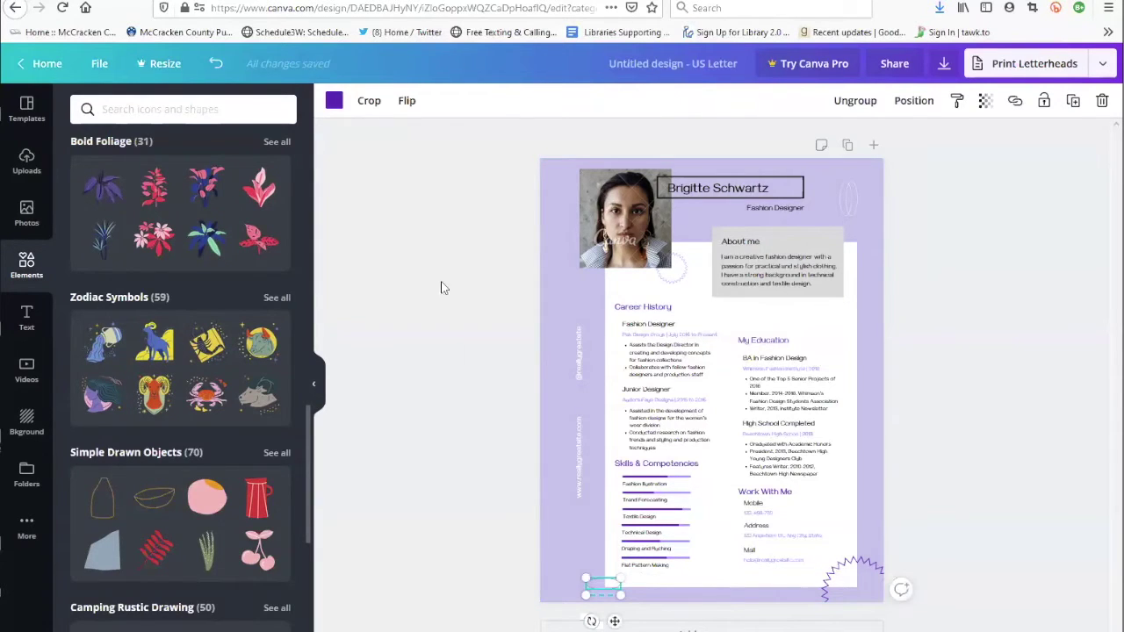
pyautogui.click(335, 101)
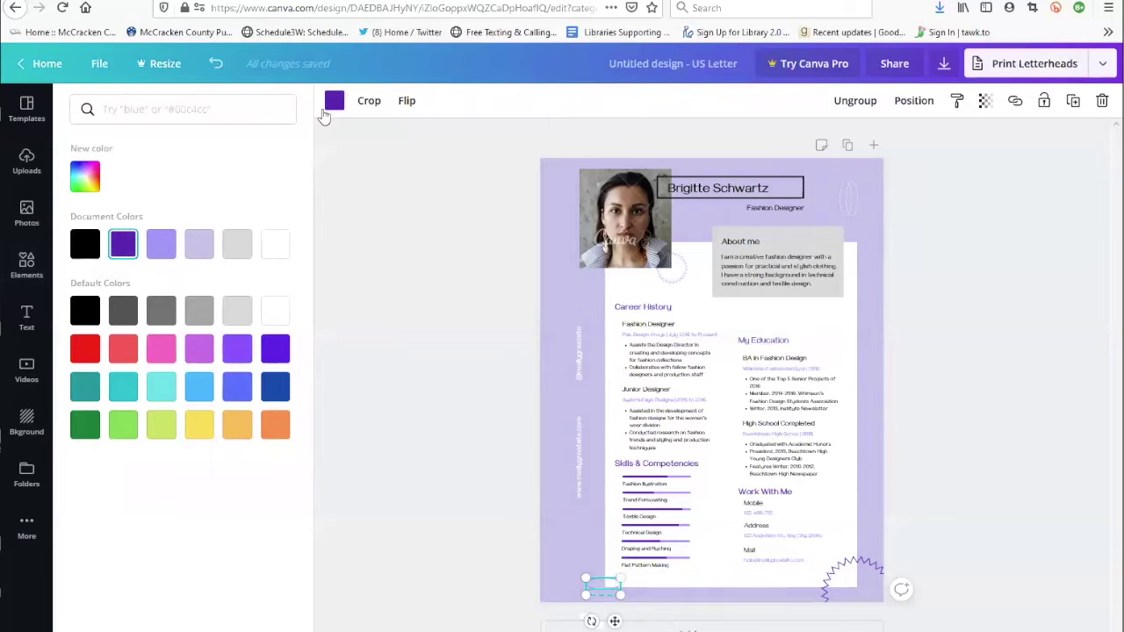
pyautogui.click(278, 248)
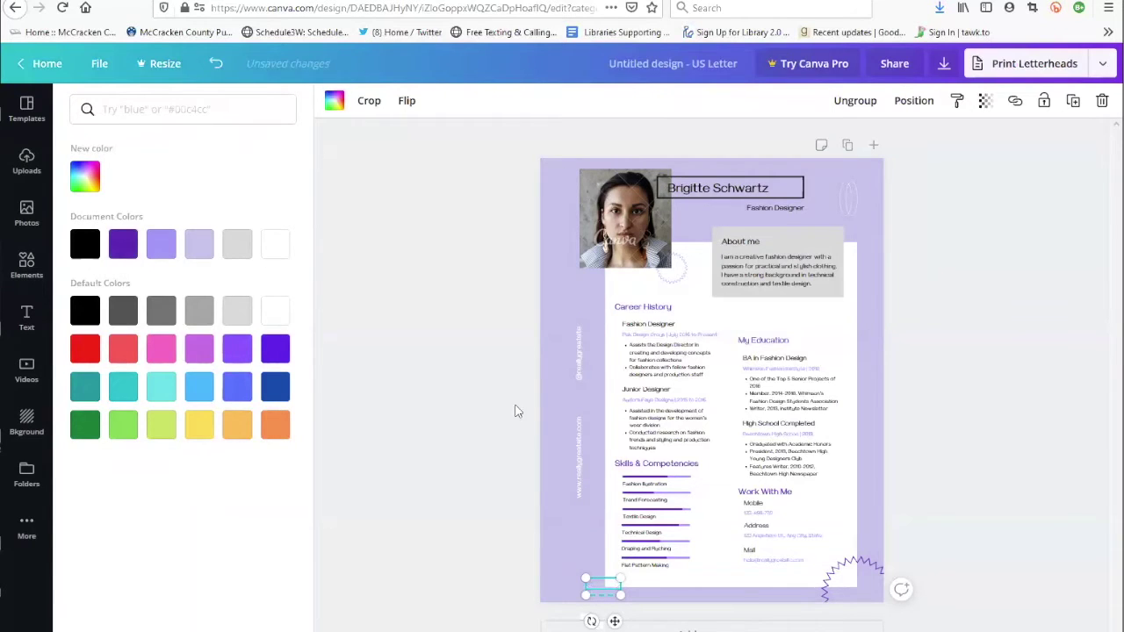
# Step: Move the purple zigzag circle from the page's lower-right edge up and inward so it sits fully on the page
pyautogui.click(848, 578)
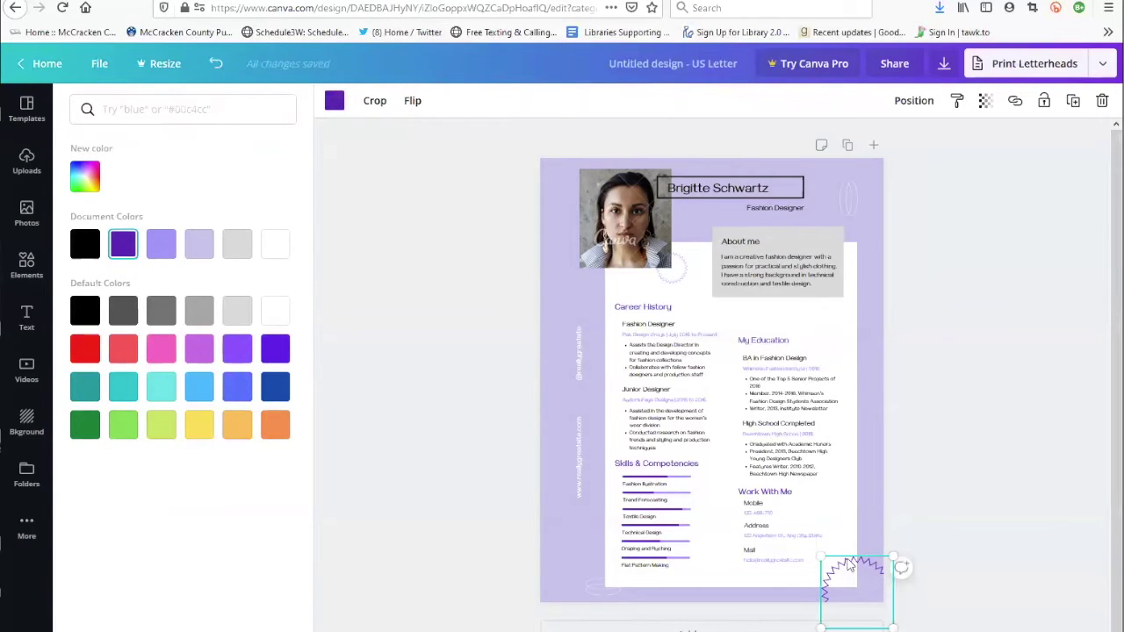
pyautogui.moveTo(843, 566); pyautogui.dragTo(824, 527)
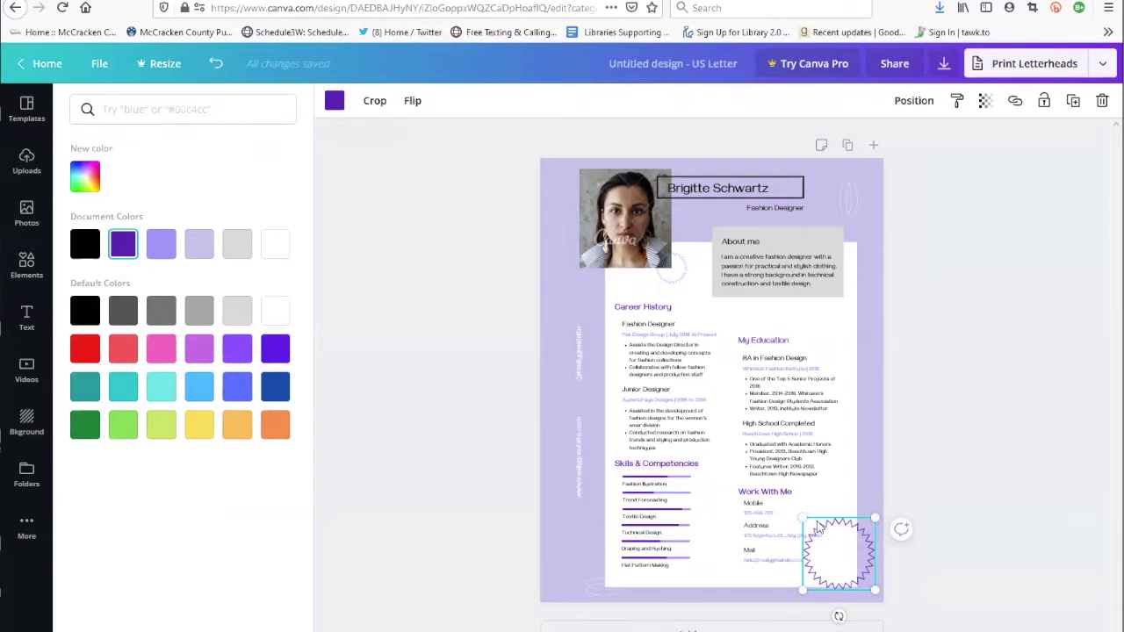
# Step: Move the purple zigzag circle down and outward so it hangs partly off the page's lower-right corner
pyautogui.moveTo(815, 524); pyautogui.dragTo(812, 524)
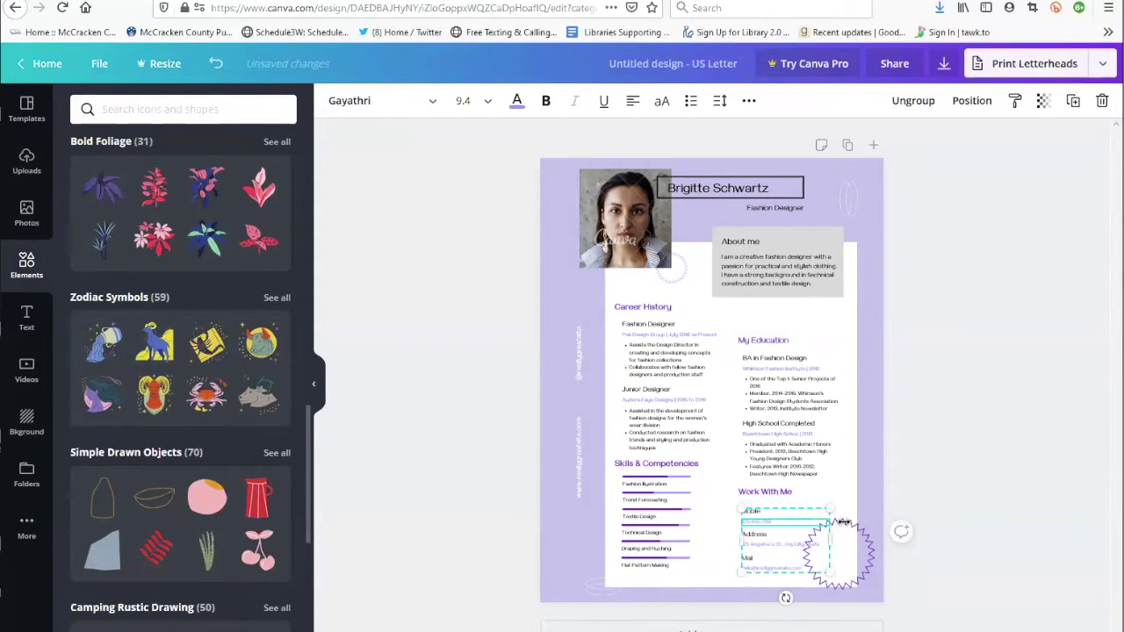
pyautogui.click(866, 544)
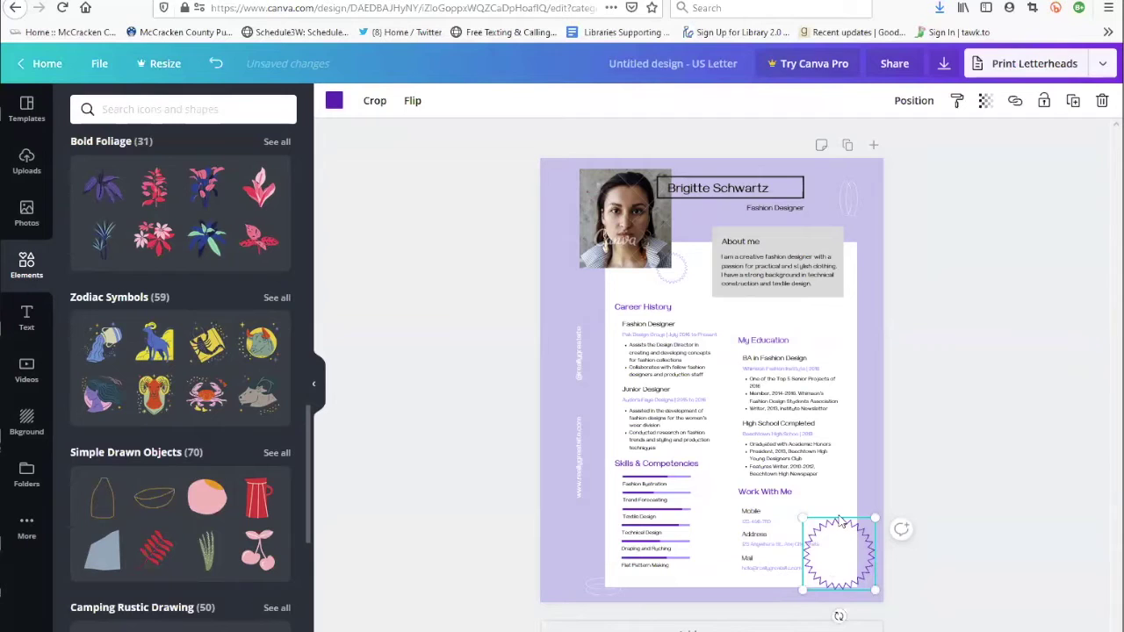
pyautogui.moveTo(838, 525); pyautogui.dragTo(868, 565)
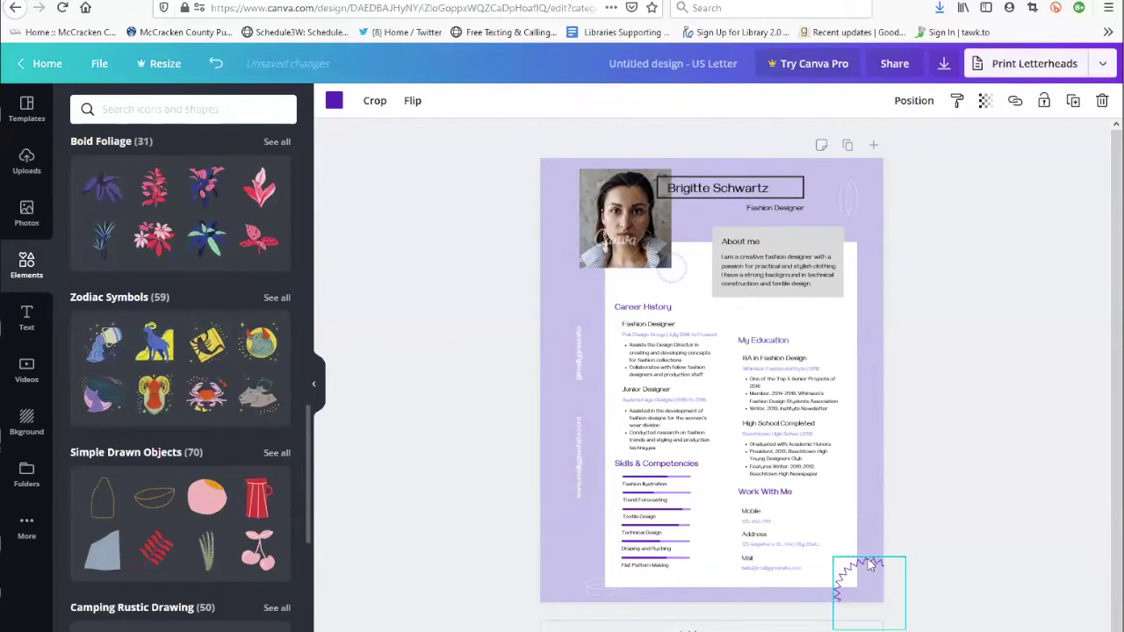
# Step: Shift the grouped Mobile, Address and Mail details slightly right and up beneath the Work With Me heading
pyautogui.click(778, 555)
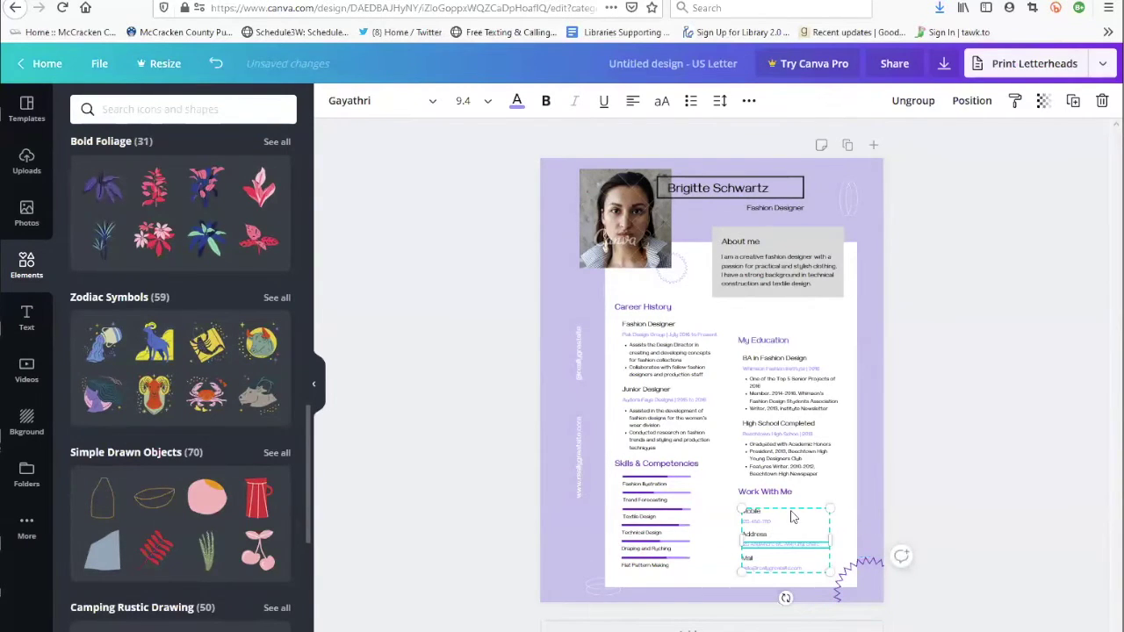
pyautogui.moveTo(790, 515); pyautogui.dragTo(792, 506)
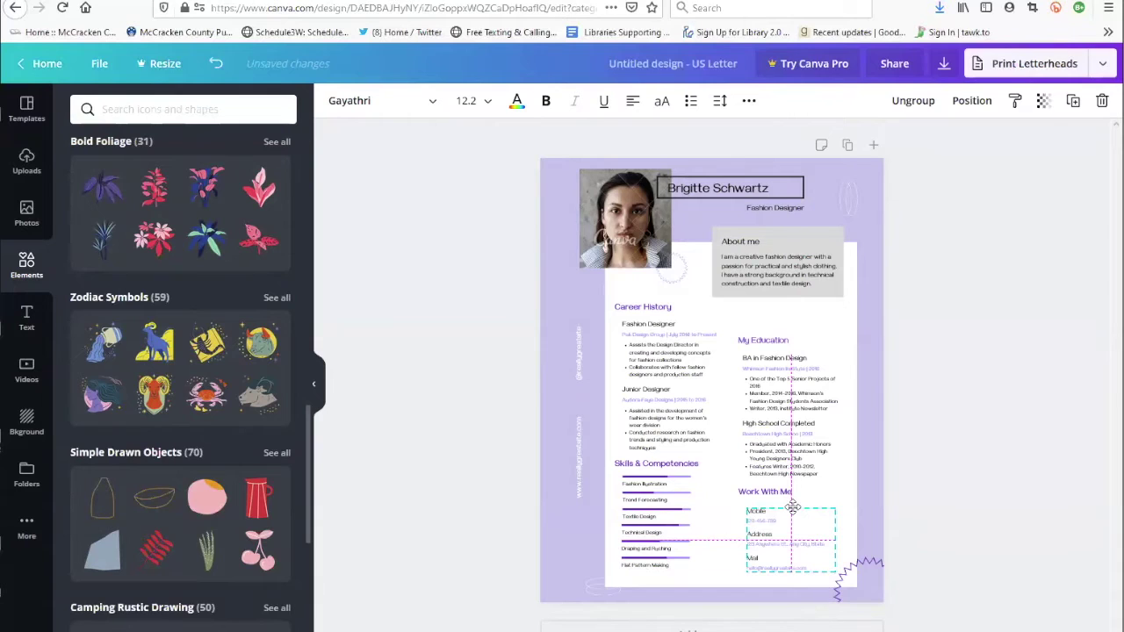
pyautogui.moveTo(791, 507); pyautogui.dragTo(791, 507)
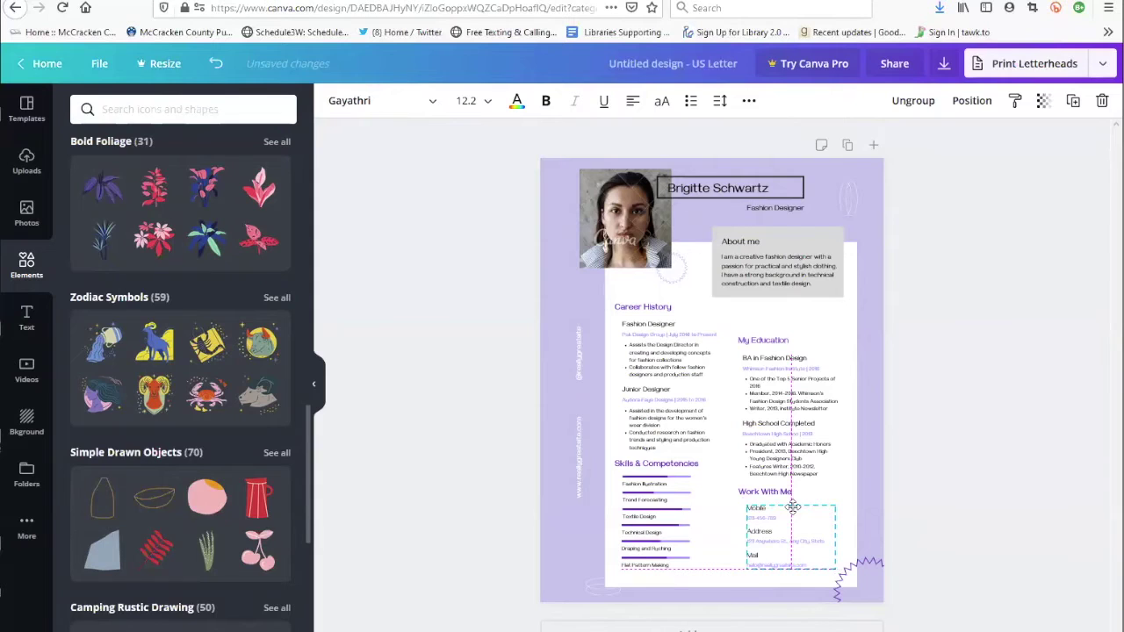
pyautogui.moveTo(792, 507); pyautogui.dragTo(792, 507)
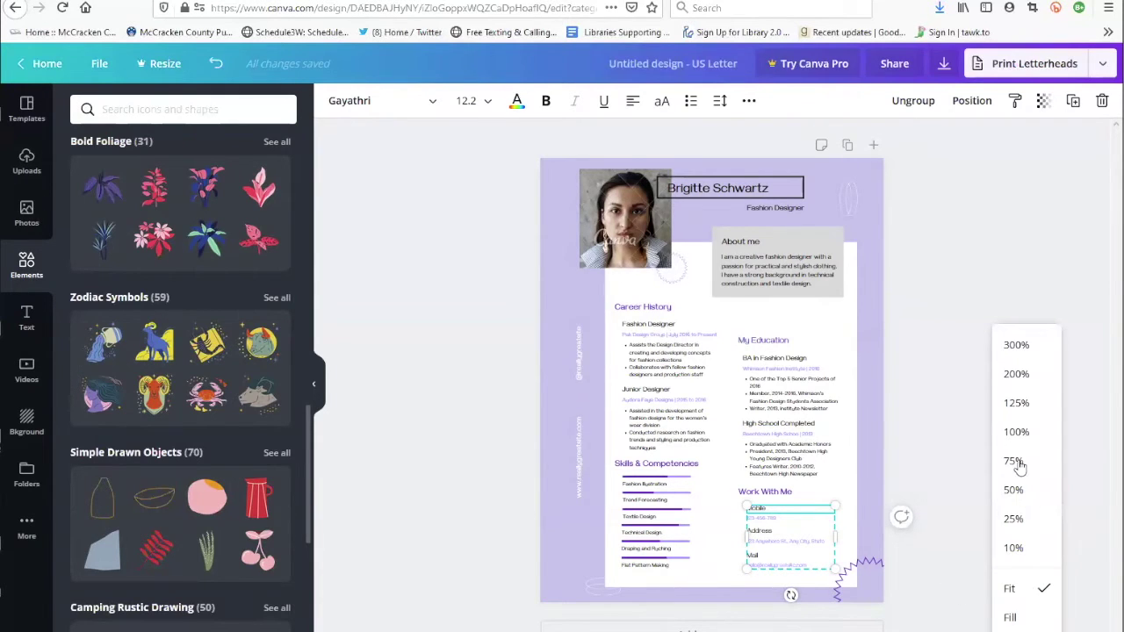
# Step: Delete the light purple bar above Fashion Illustration, keeping its dark purple bar
pyautogui.click(1014, 461)
pyautogui.click(1013, 461)
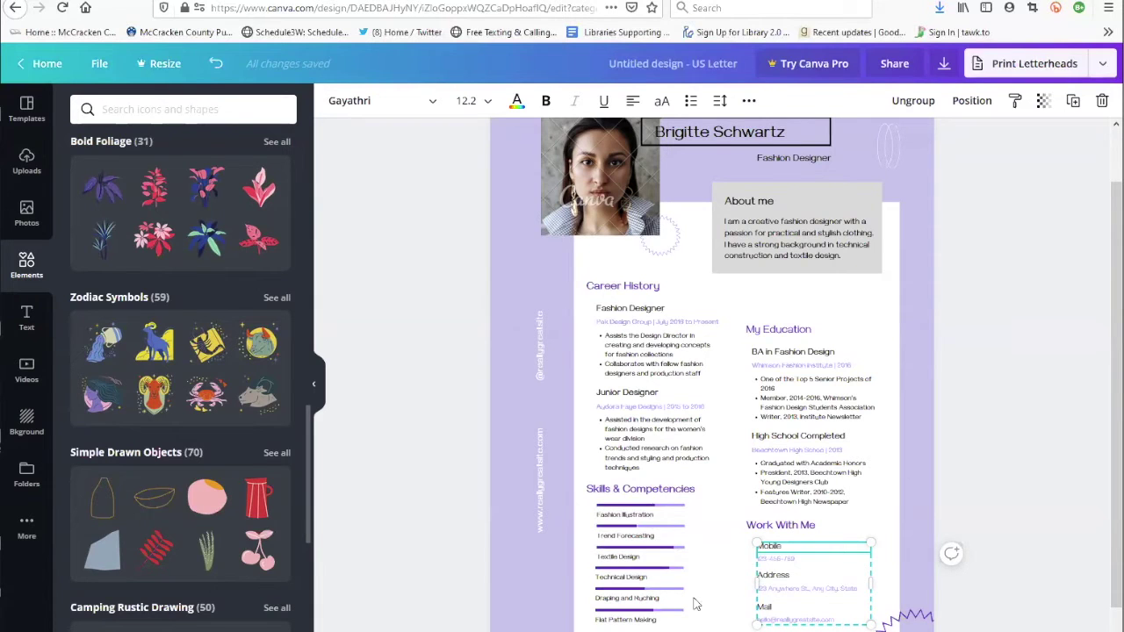
pyautogui.click(669, 506)
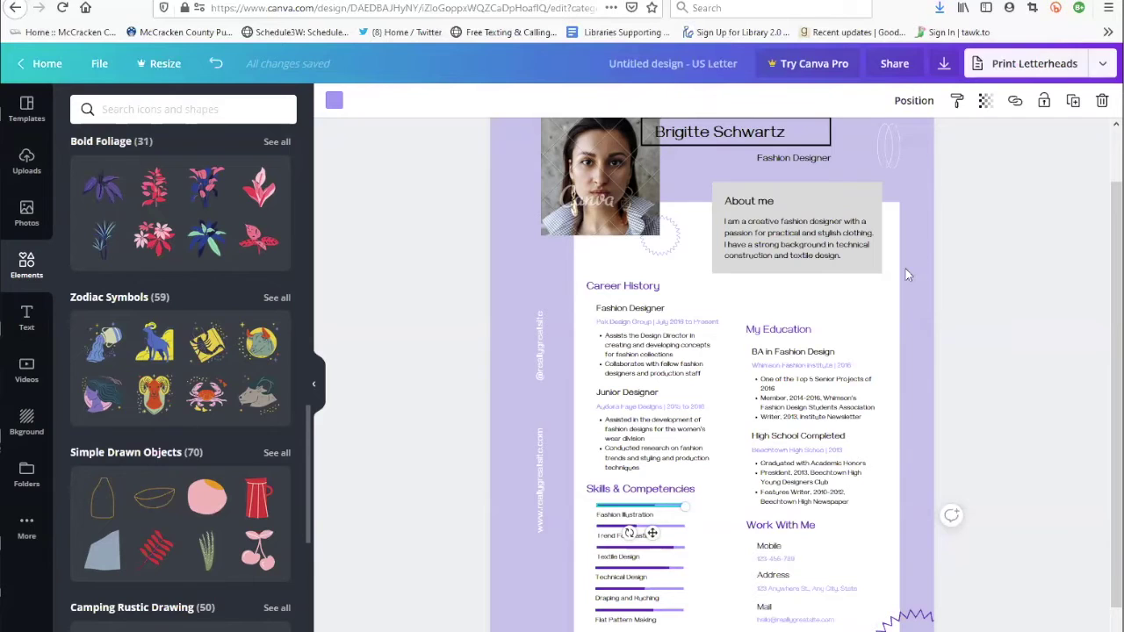
pyautogui.click(1005, 148)
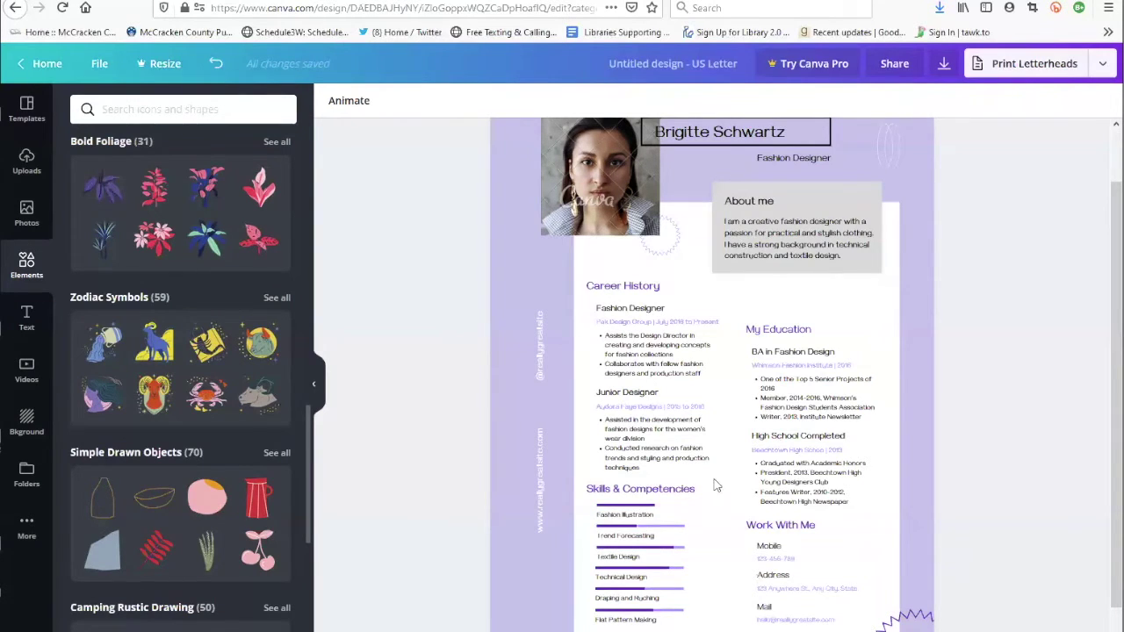
# Step: Shift the light purple bar above Trend Forecasting slightly off its dark bar, and move it back into alignment
pyautogui.click(651, 525)
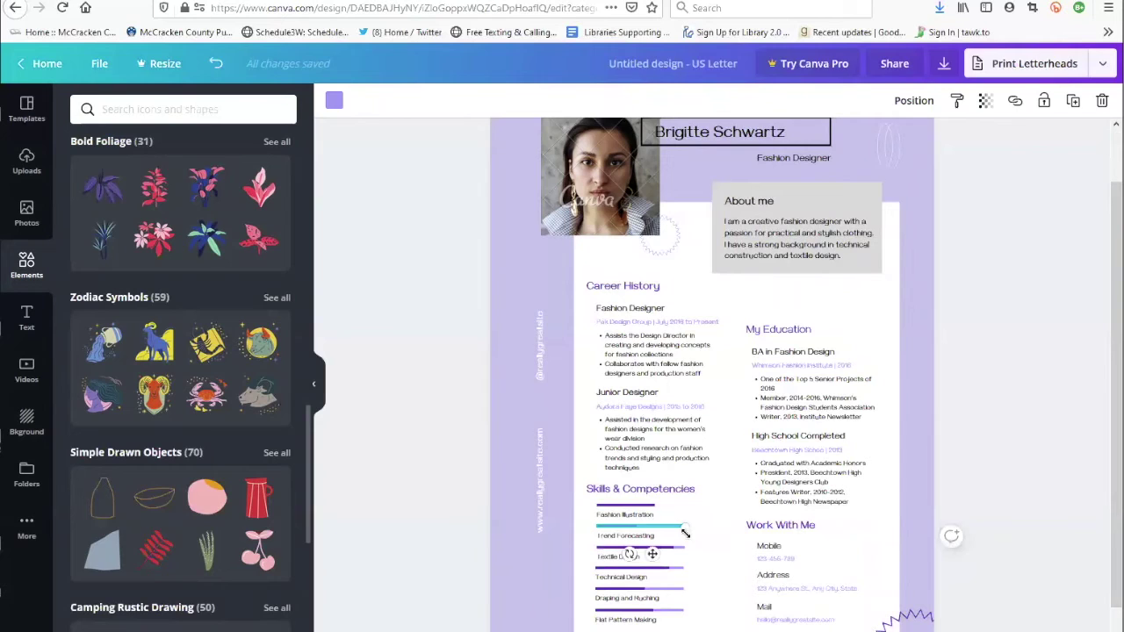
pyautogui.moveTo(653, 556)
pyautogui.mouseDown()
pyautogui.moveTo(702, 546)
pyautogui.moveTo(650, 550)
pyautogui.mouseUp()
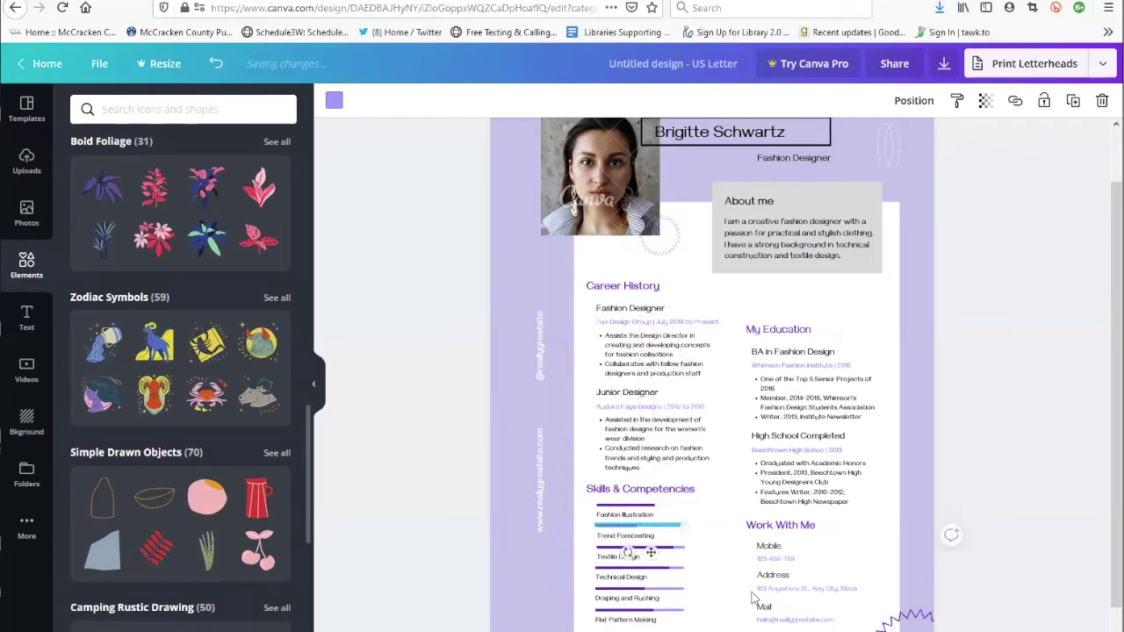
pyautogui.click(709, 537)
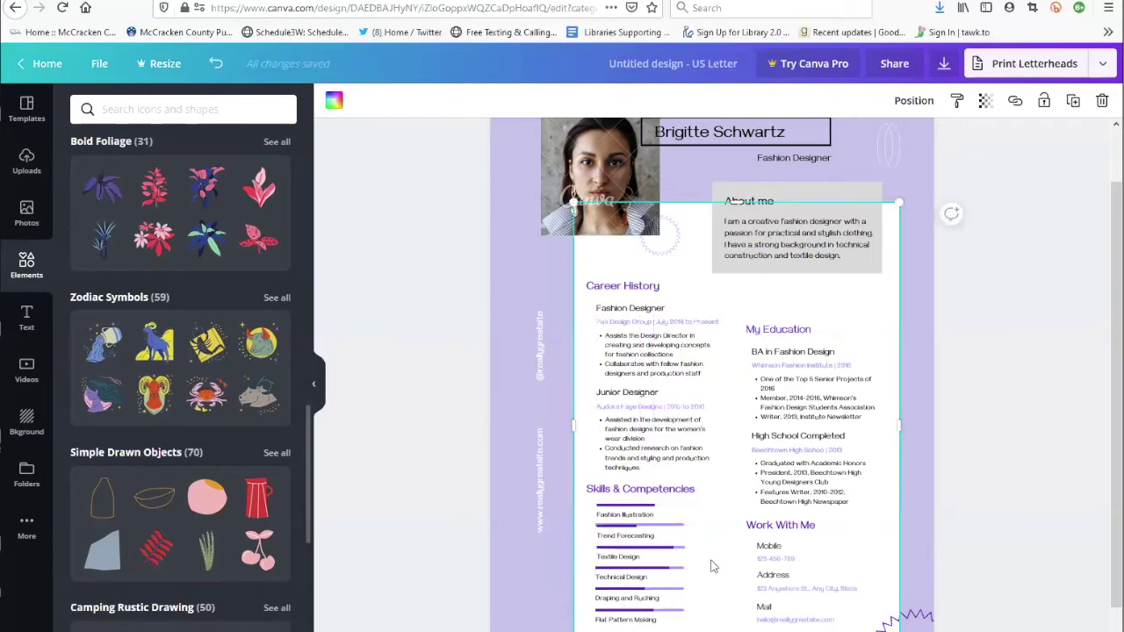
pyautogui.click(674, 527)
pyautogui.moveTo(652, 552); pyautogui.dragTo(654, 553)
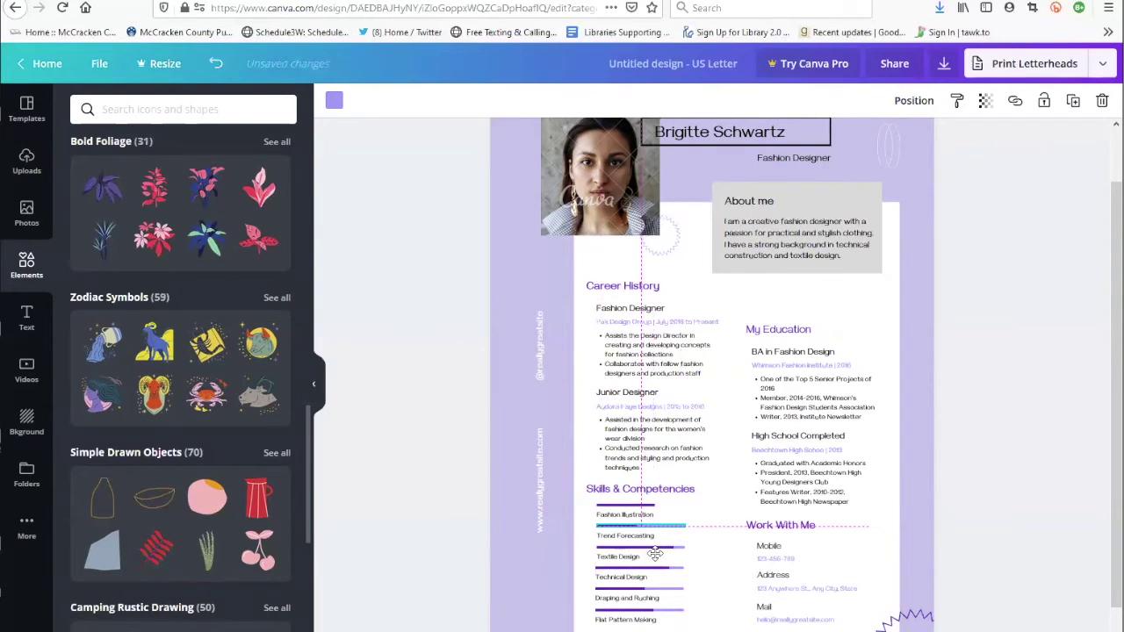
pyautogui.click(727, 516)
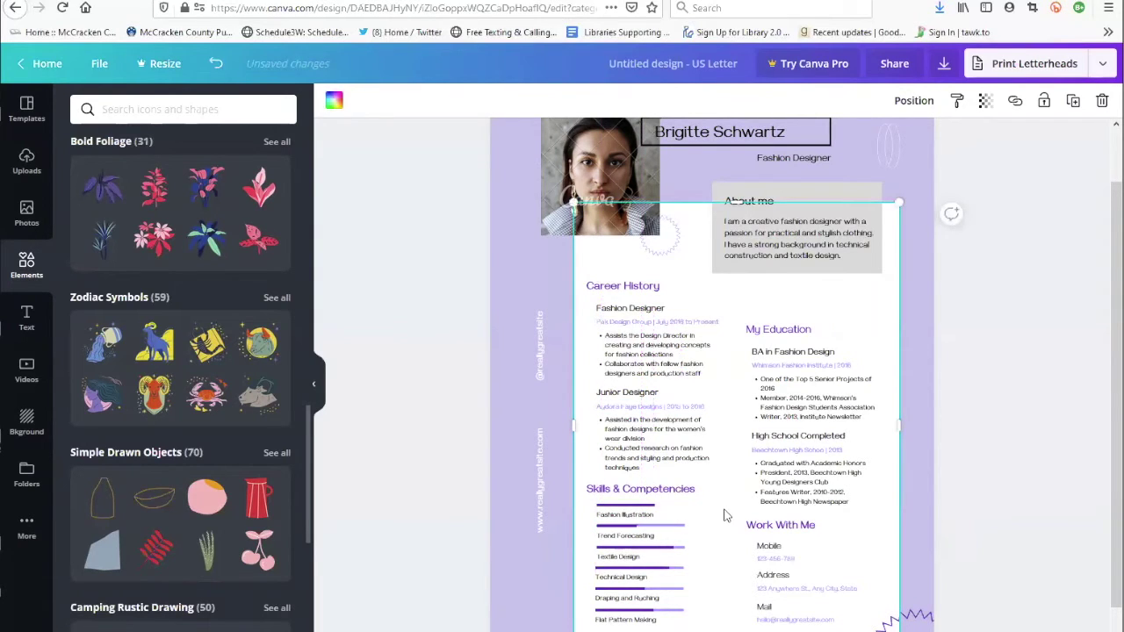
# Step: Delete the light purple bars of Trend Forecasting, Textile Design, Technical Design and Draping and Ruching, and offset the Flat Pattern Making one slightly downward
pyautogui.click(678, 532)
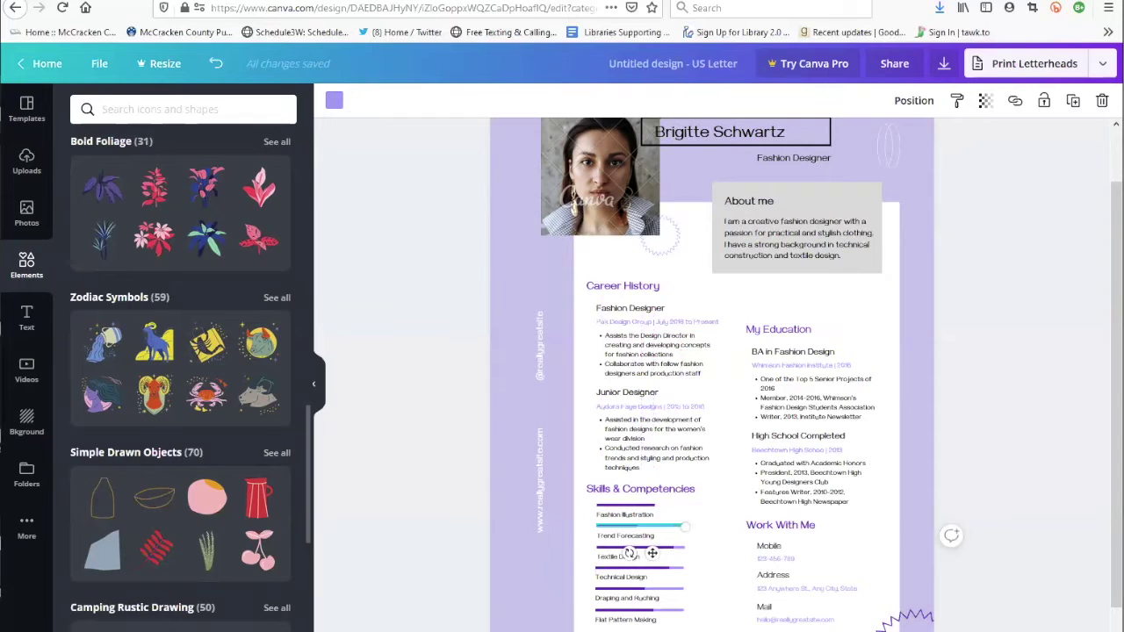
pyautogui.moveTo(651, 553); pyautogui.dragTo(667, 595)
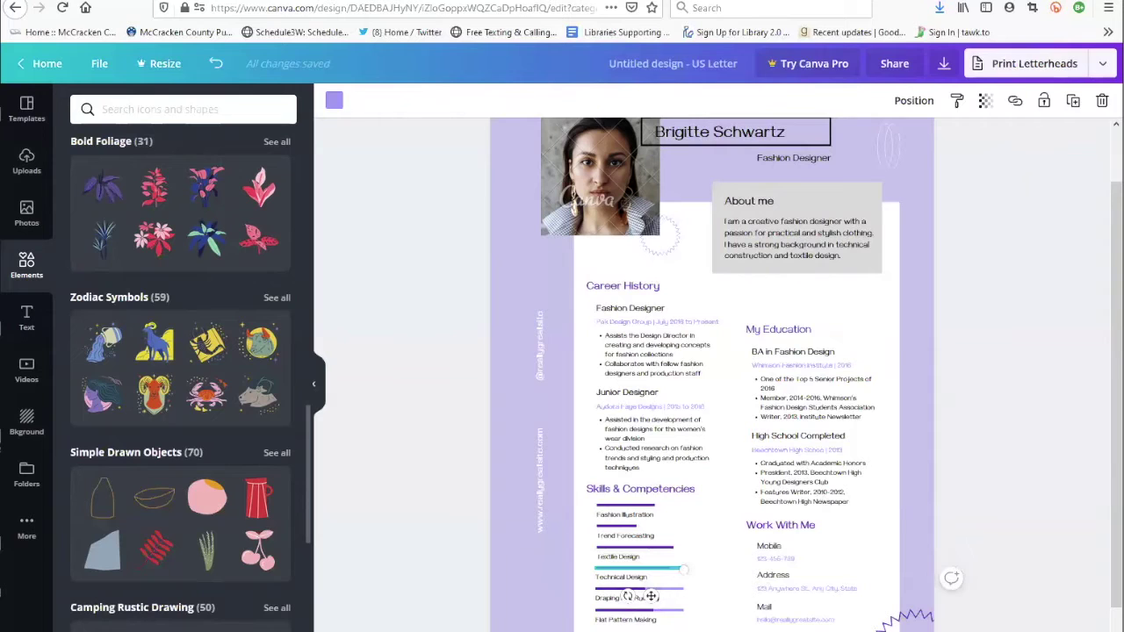
pyautogui.click(679, 575)
pyautogui.click(681, 595)
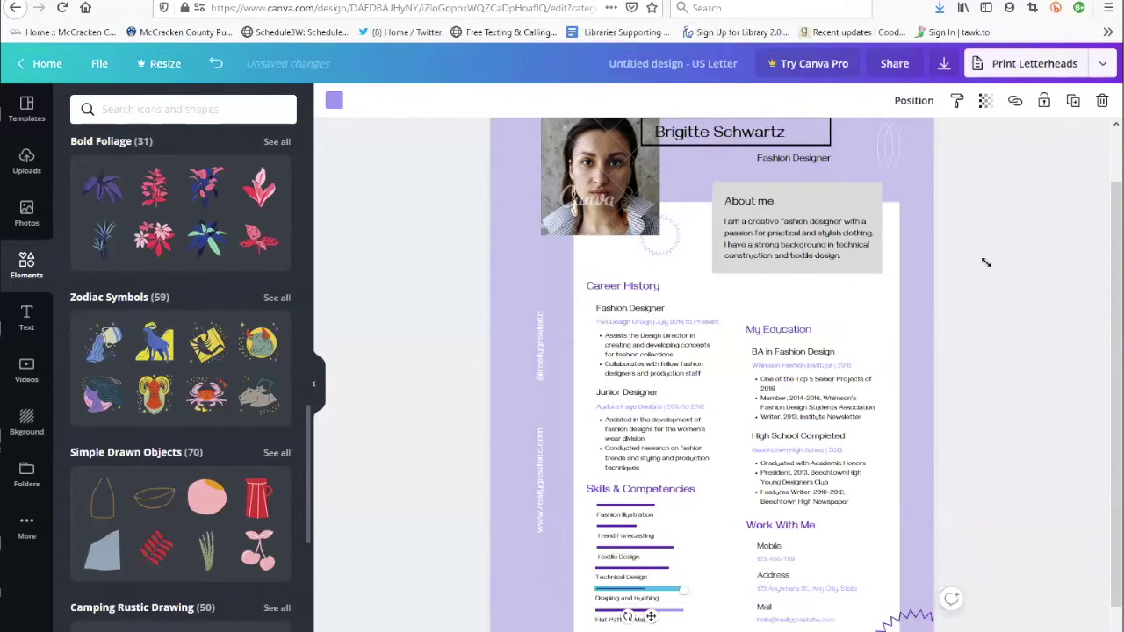
pyautogui.click(950, 339)
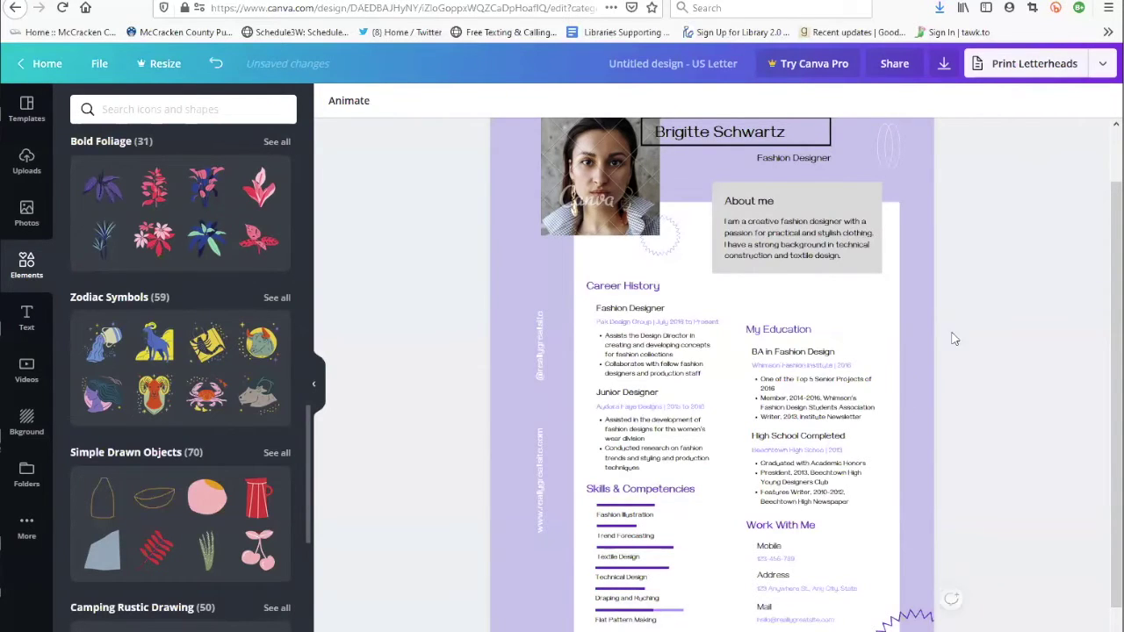
pyautogui.click(668, 610)
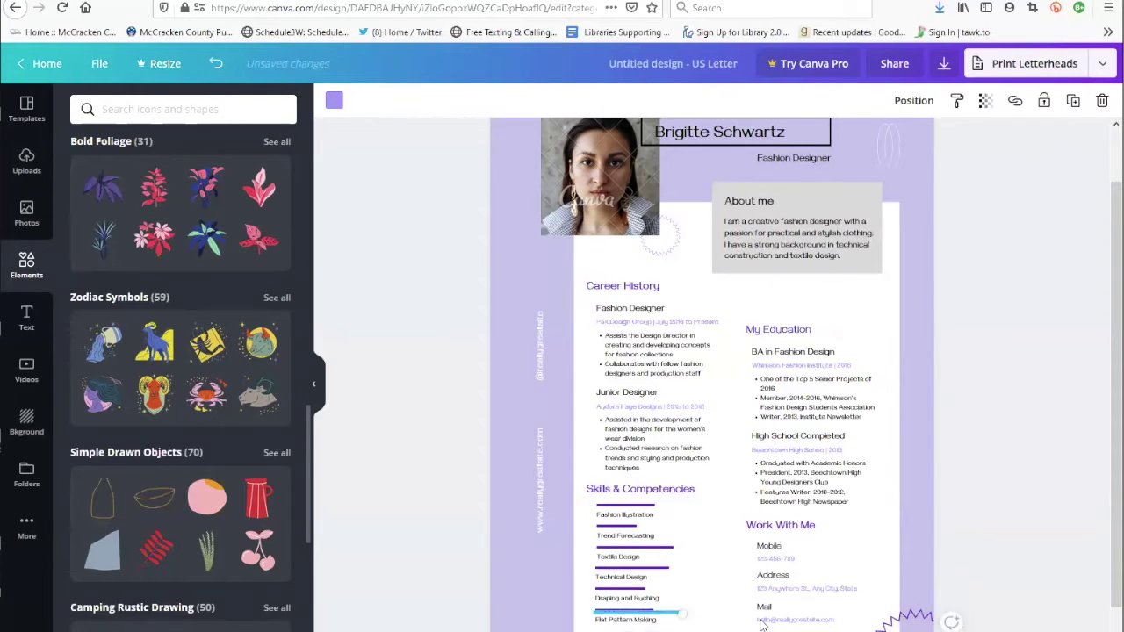
# Step: Change the "Pak Design Group | July 2016 to Present" line under Career History to black text
pyautogui.click(628, 307)
pyautogui.moveTo(597, 308); pyautogui.dragTo(625, 308)
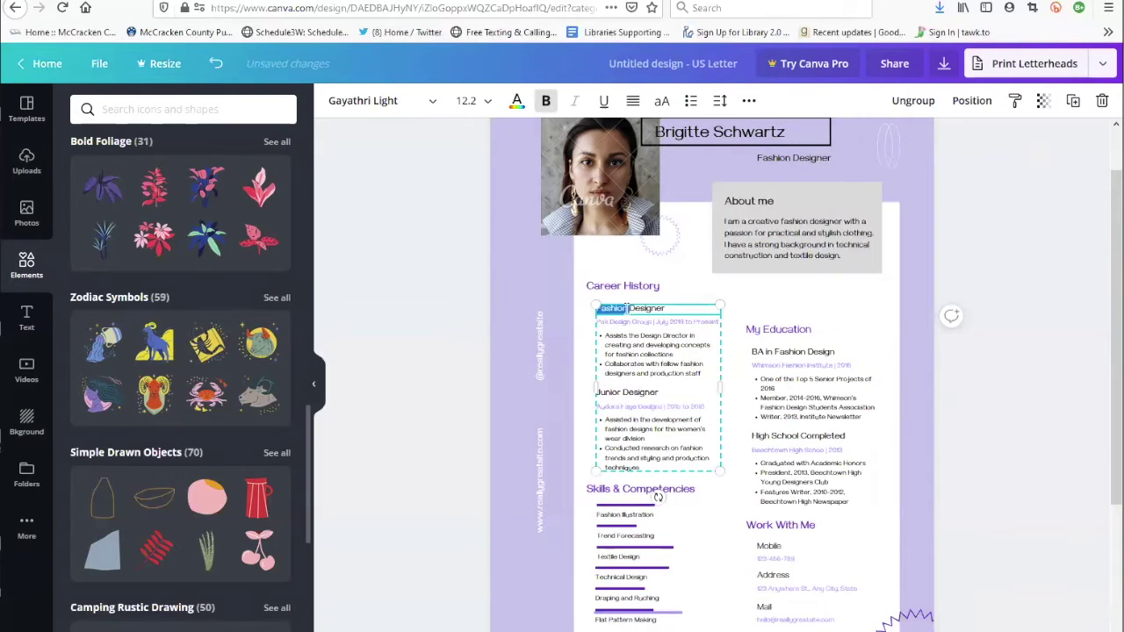
pyautogui.doubleClick(638, 308)
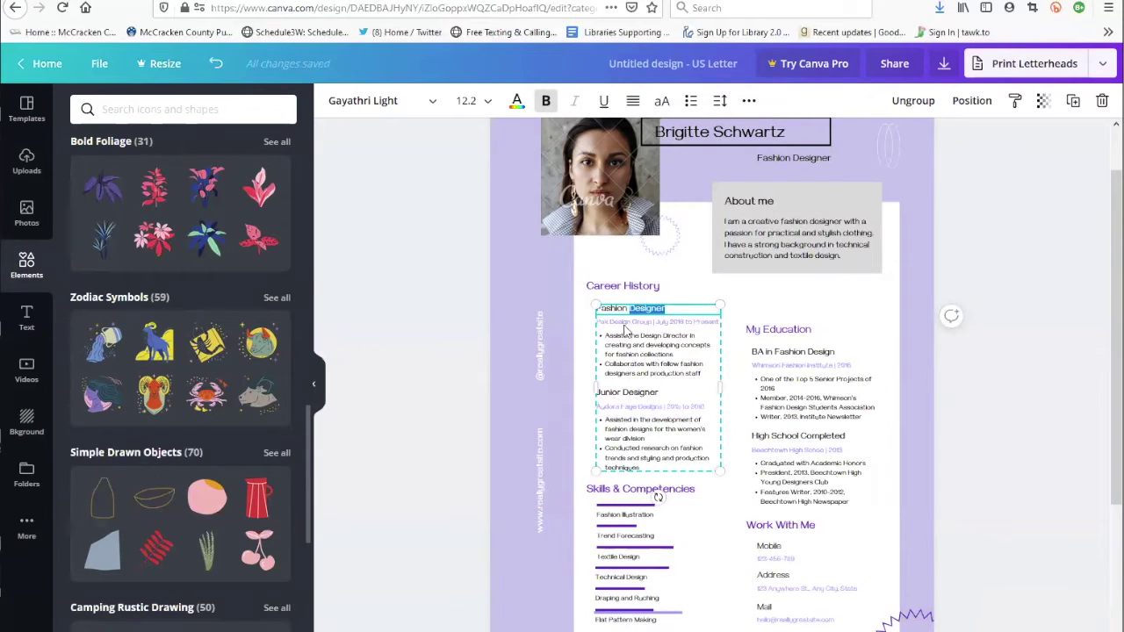
pyautogui.click(608, 323)
pyautogui.tripleClick(610, 322)
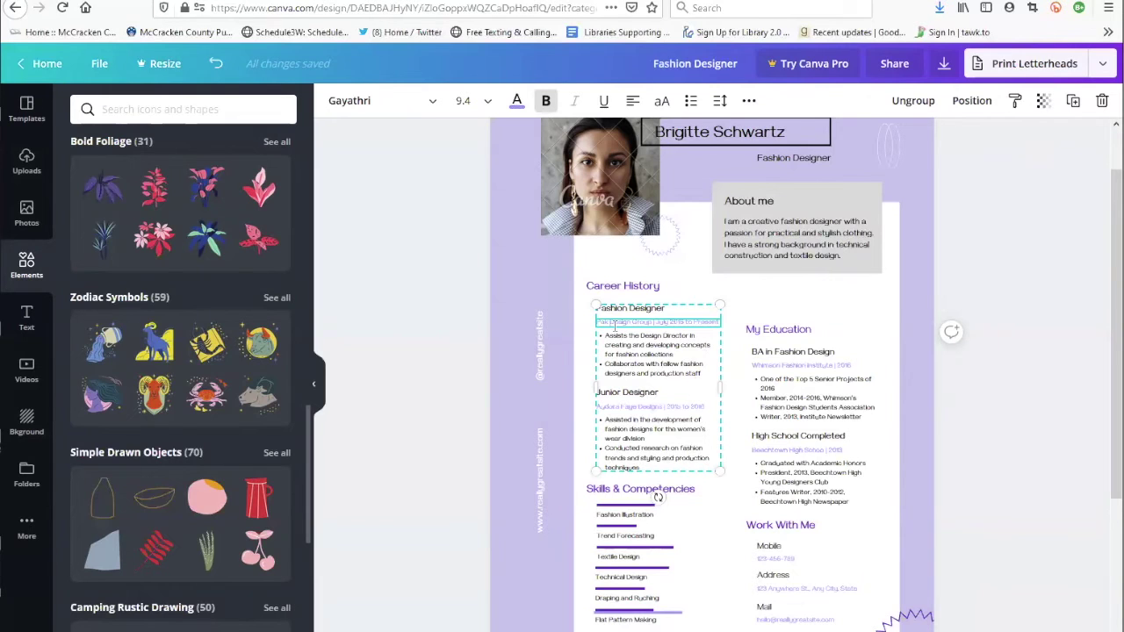
pyautogui.tripleClick(599, 318)
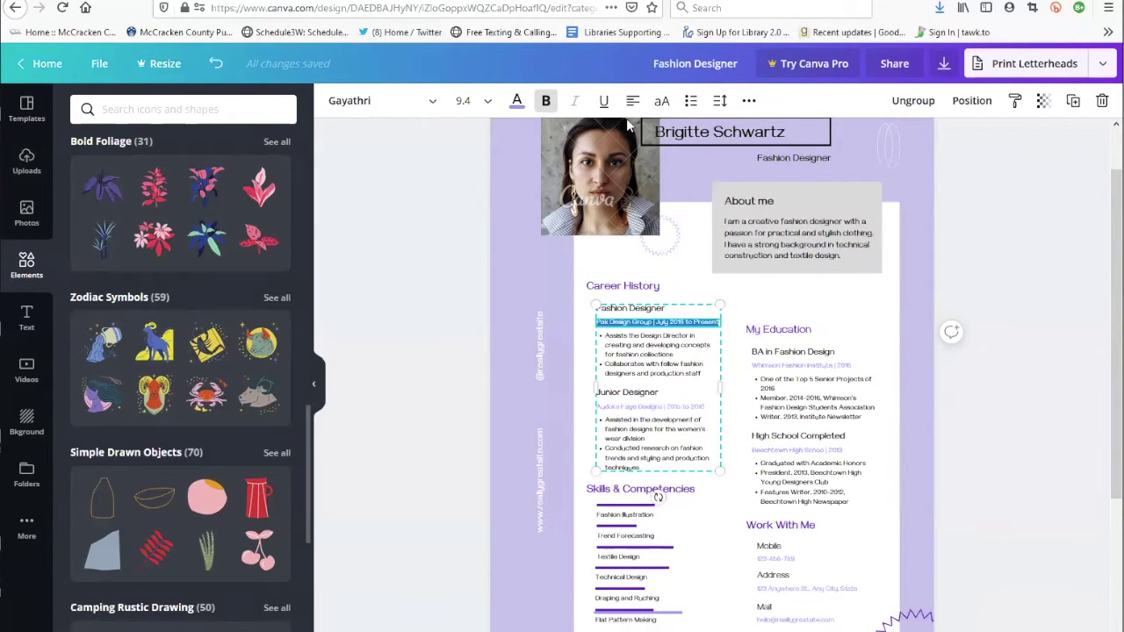
pyautogui.click(516, 101)
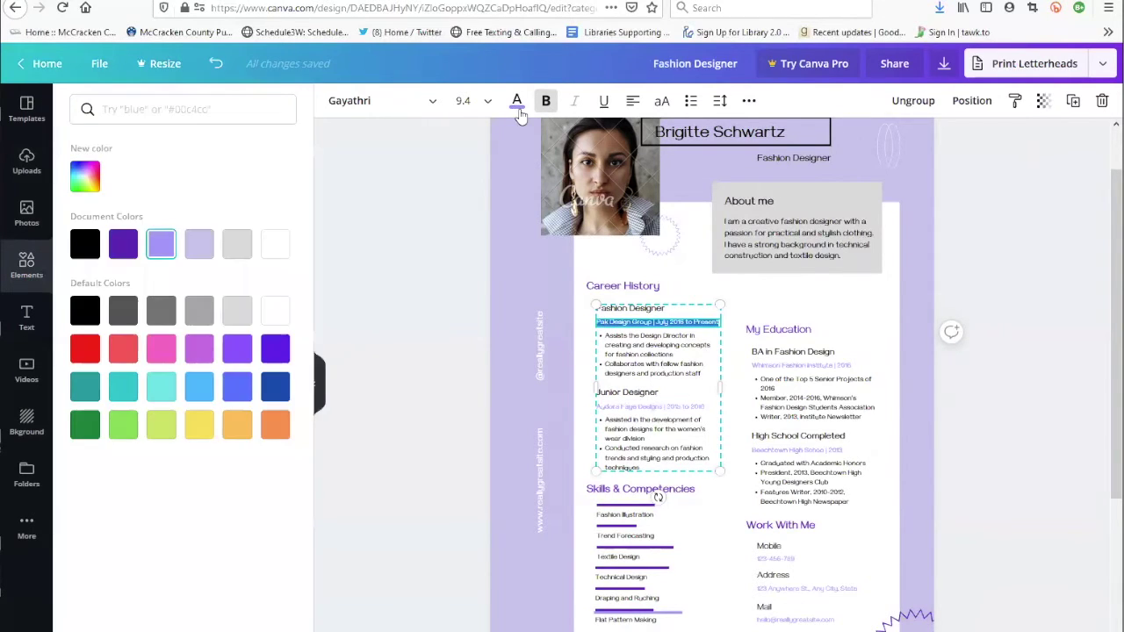
pyautogui.click(86, 245)
pyautogui.click(558, 289)
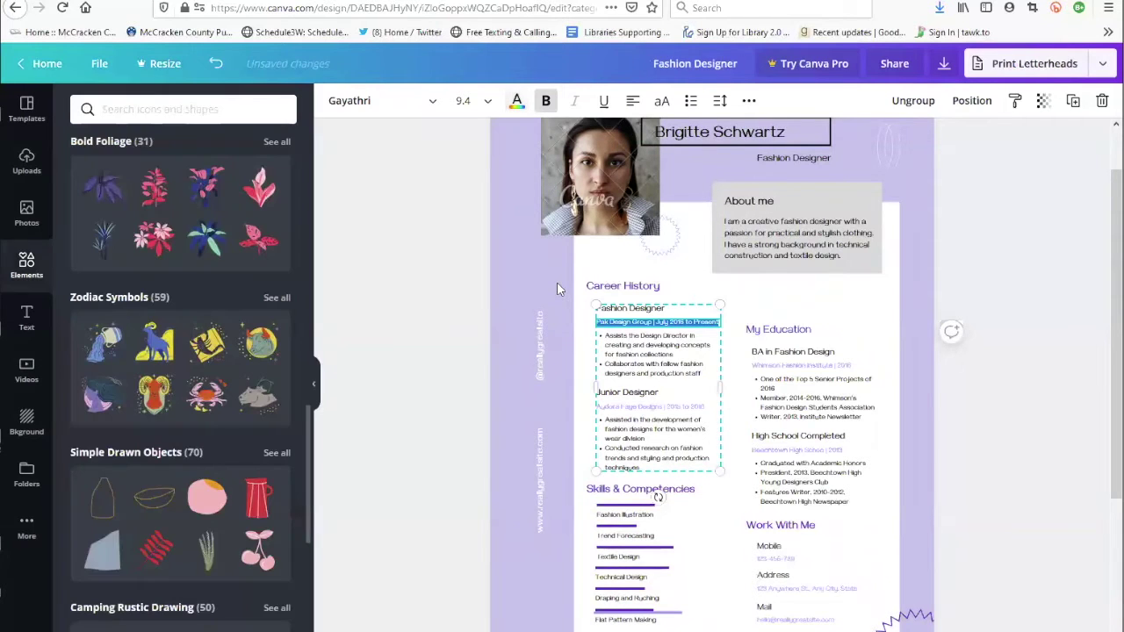
pyautogui.click(578, 289)
pyautogui.click(581, 316)
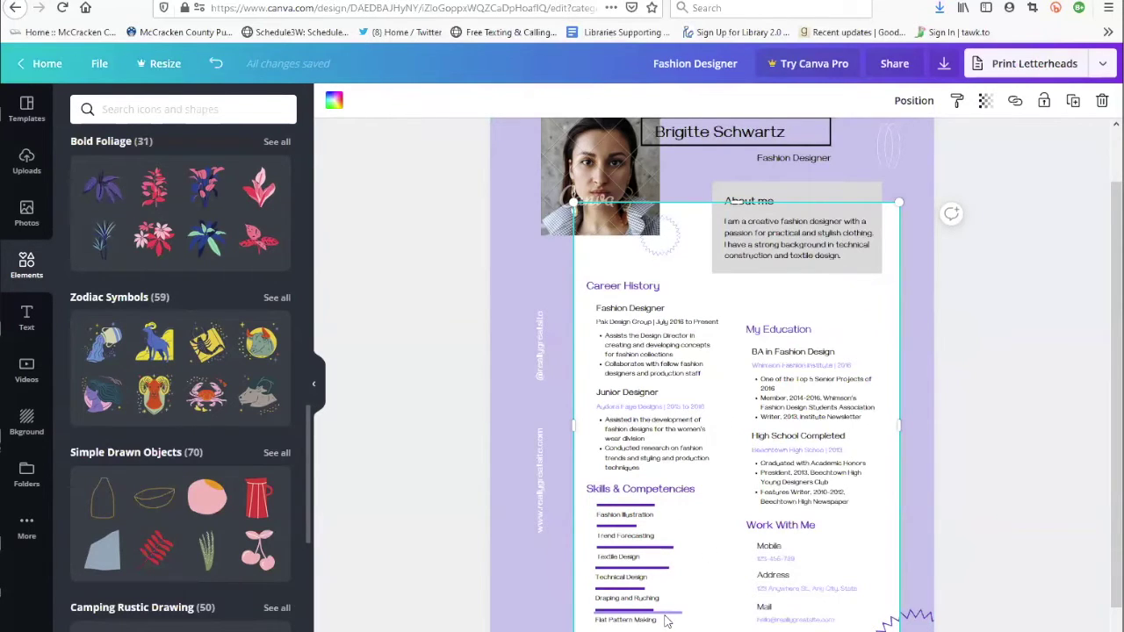
# Step: Enlarge the light purple Flat Pattern Making bar into a longer divider and place it between the My Education and Work With Me sections
pyautogui.moveTo(667, 619); pyautogui.dragTo(883, 297)
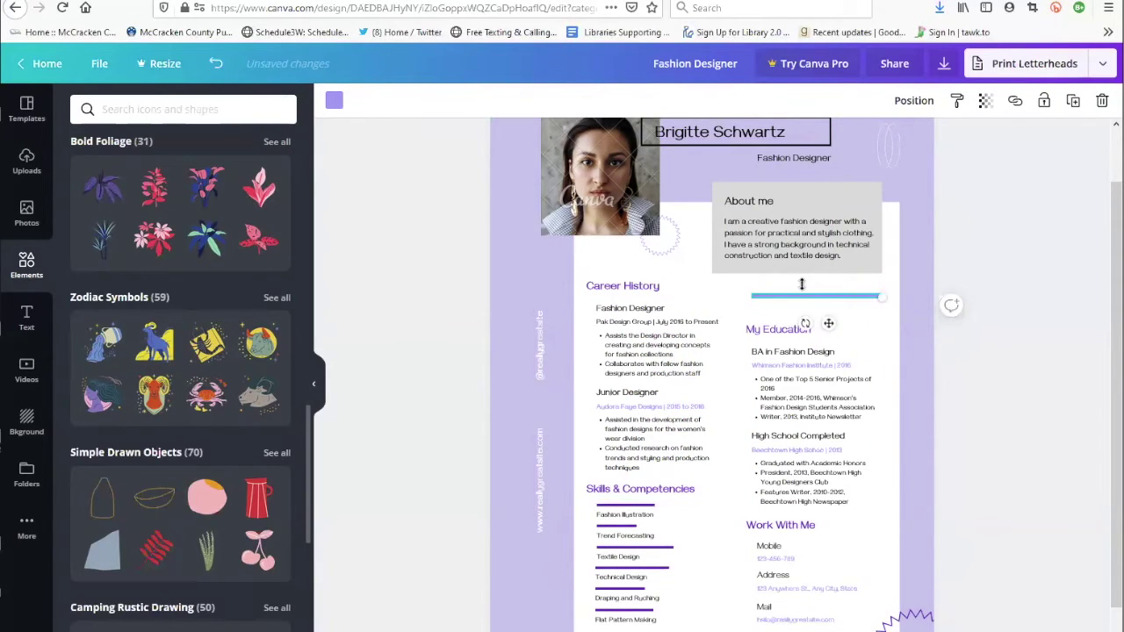
pyautogui.click(886, 328)
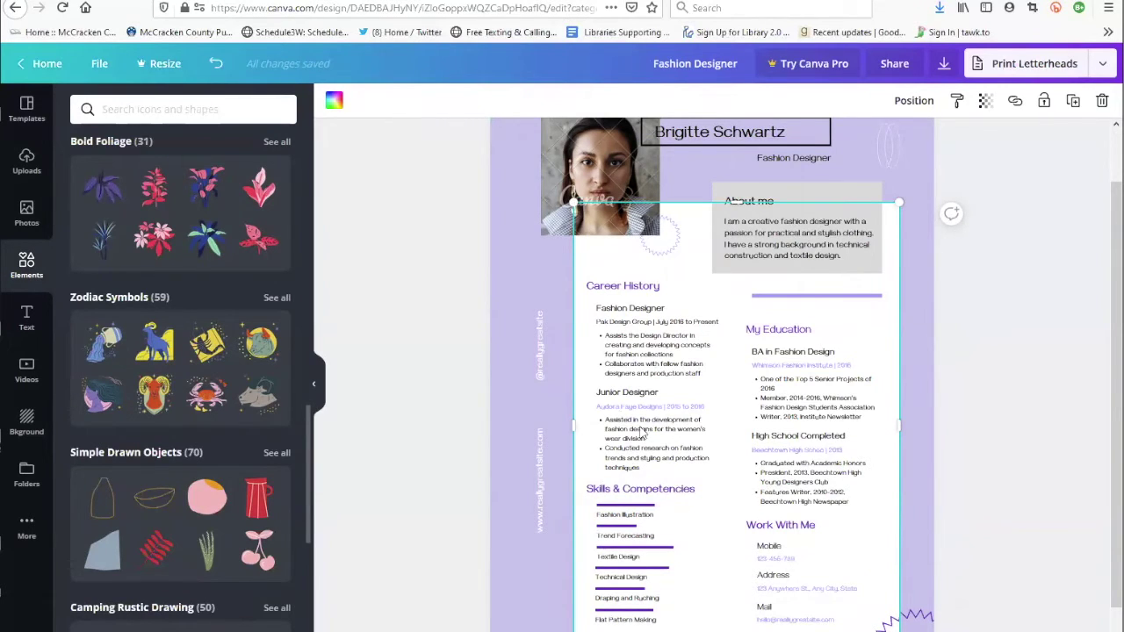
pyautogui.moveTo(806, 301)
pyautogui.mouseDown()
pyautogui.moveTo(802, 368)
pyautogui.moveTo(798, 300)
pyautogui.mouseUp()
pyautogui.click(851, 296)
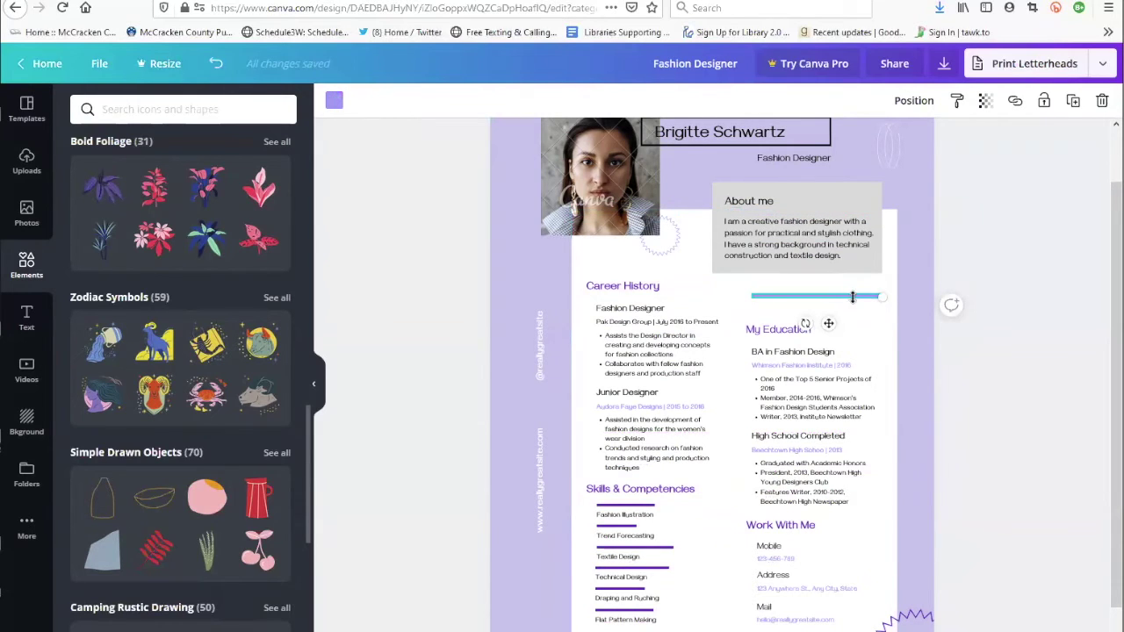
pyautogui.moveTo(828, 323); pyautogui.dragTo(889, 515)
pyautogui.click(875, 556)
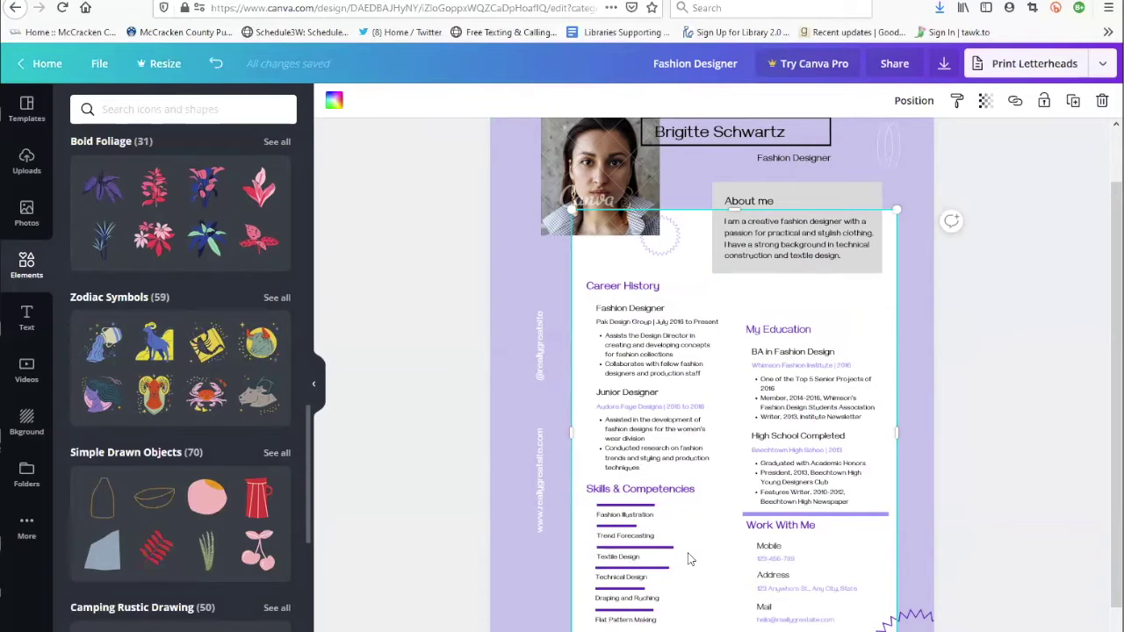
pyautogui.click(685, 495)
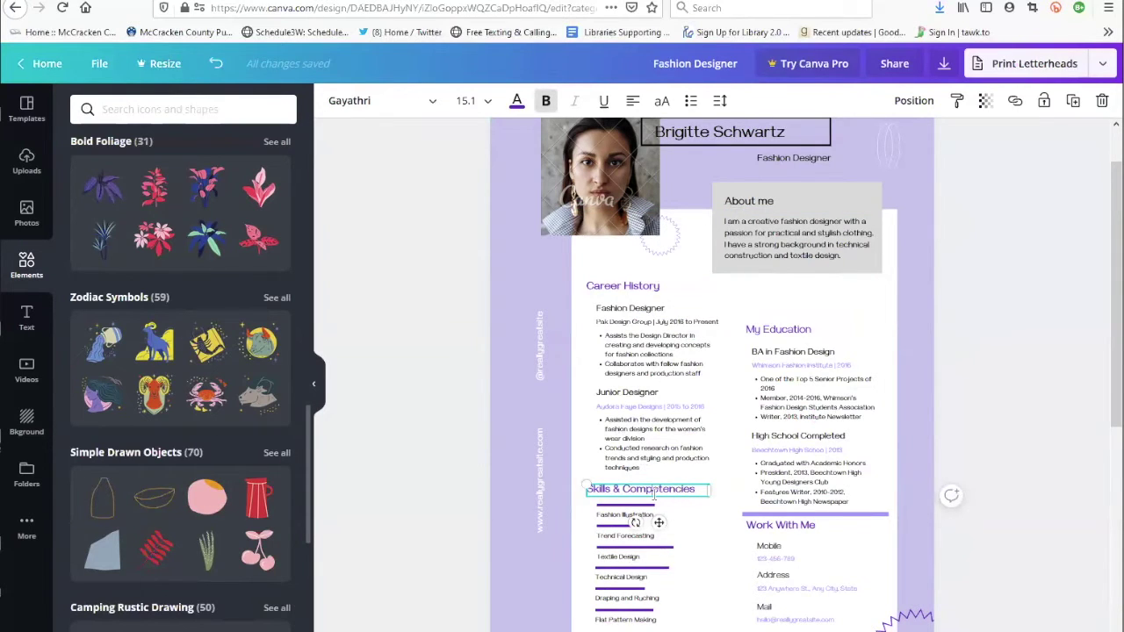
pyautogui.click(703, 489)
pyautogui.moveTo(689, 489); pyautogui.dragTo(575, 491)
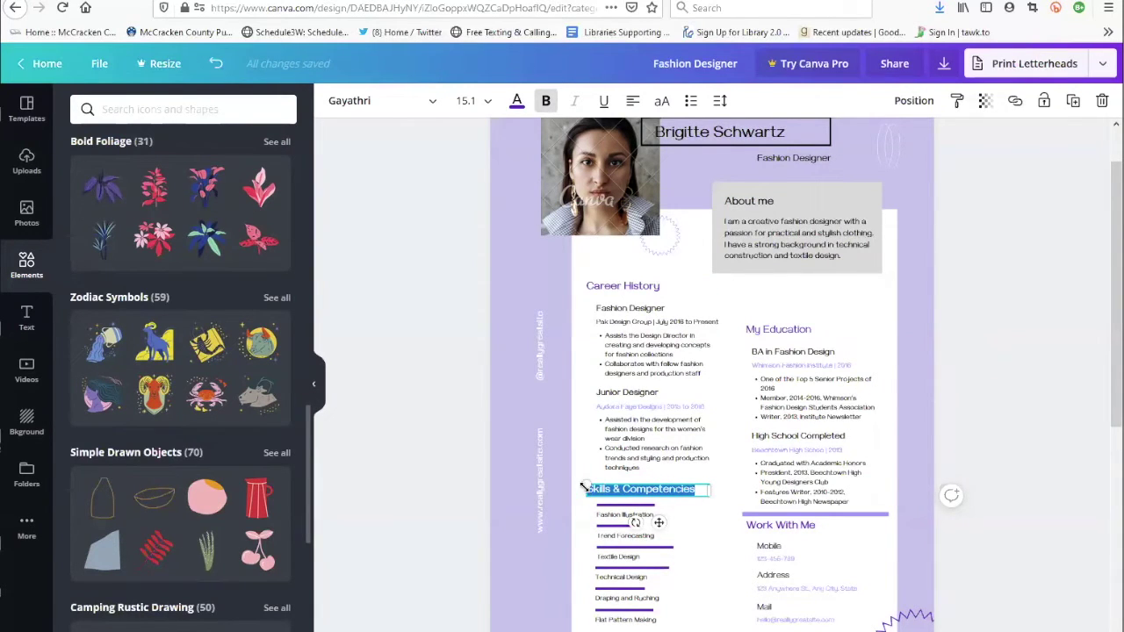
pyautogui.click(676, 617)
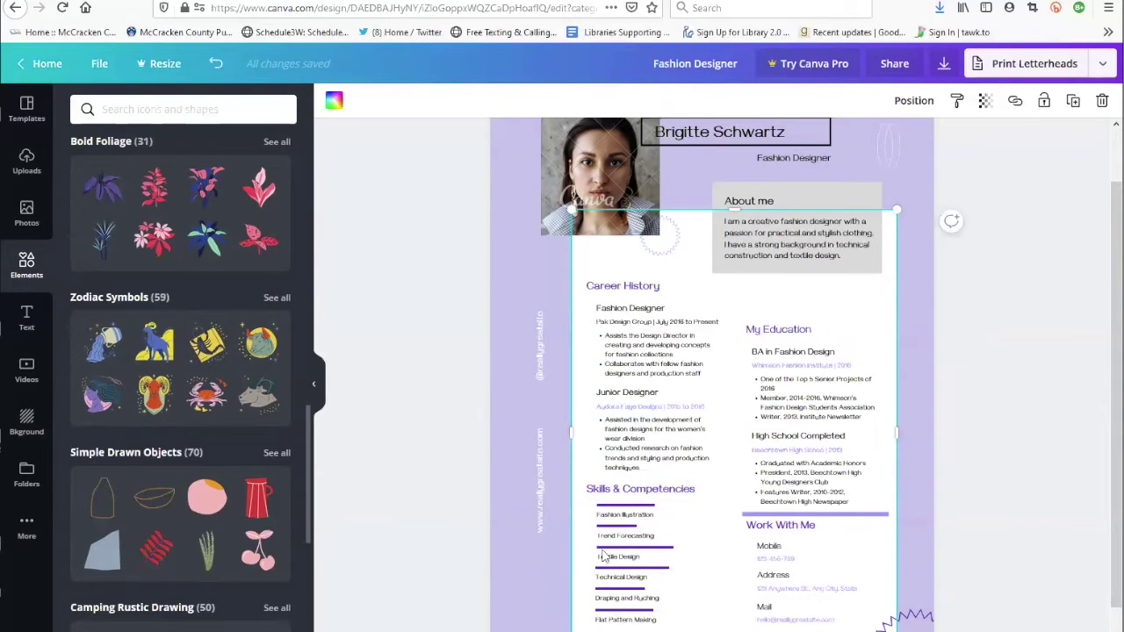
# Step: Delete the dark purple skill bar above Fashion Illustration
pyautogui.click(615, 507)
pyautogui.click(614, 536)
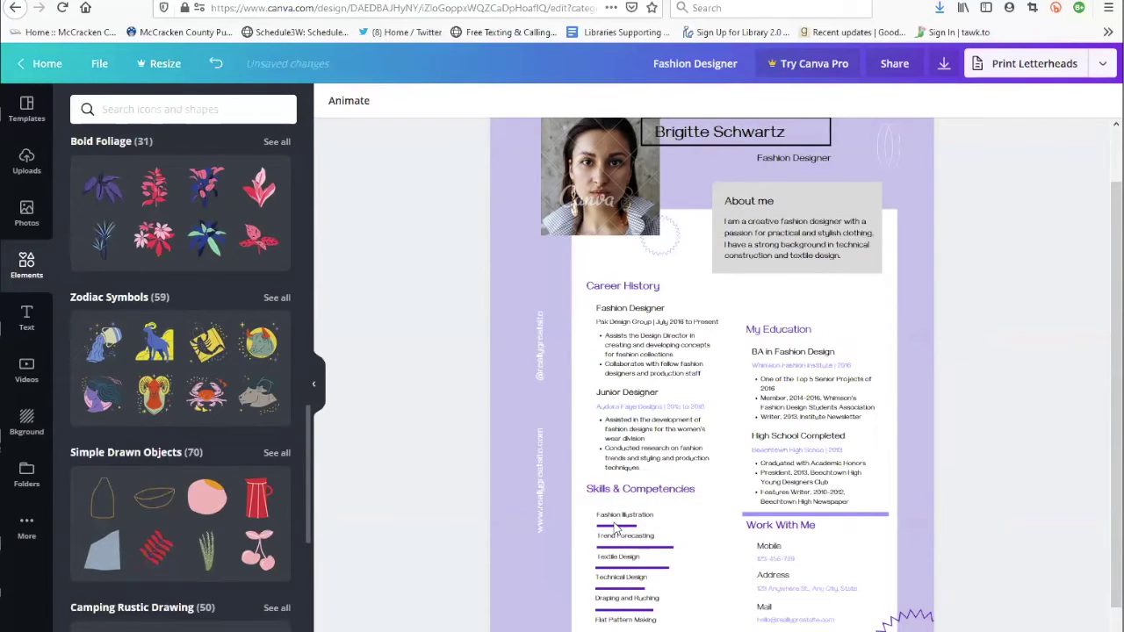
# Step: Delete the dark purple bar below Fashion Illustration together with the Fashion Illustration and Trend Forecasting labels
pyautogui.moveTo(614, 537); pyautogui.dragTo(612, 551)
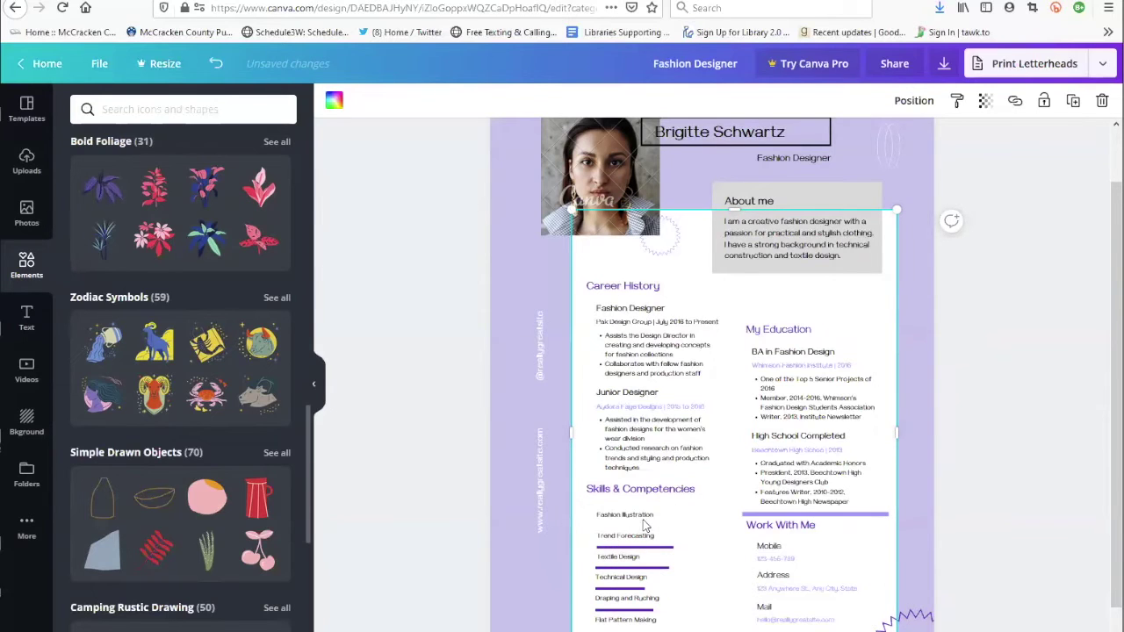
pyautogui.click(641, 518)
pyautogui.press('Delete')
pyautogui.click(641, 537)
pyautogui.press('Delete')
pyautogui.click(639, 549)
pyautogui.press('Delete')
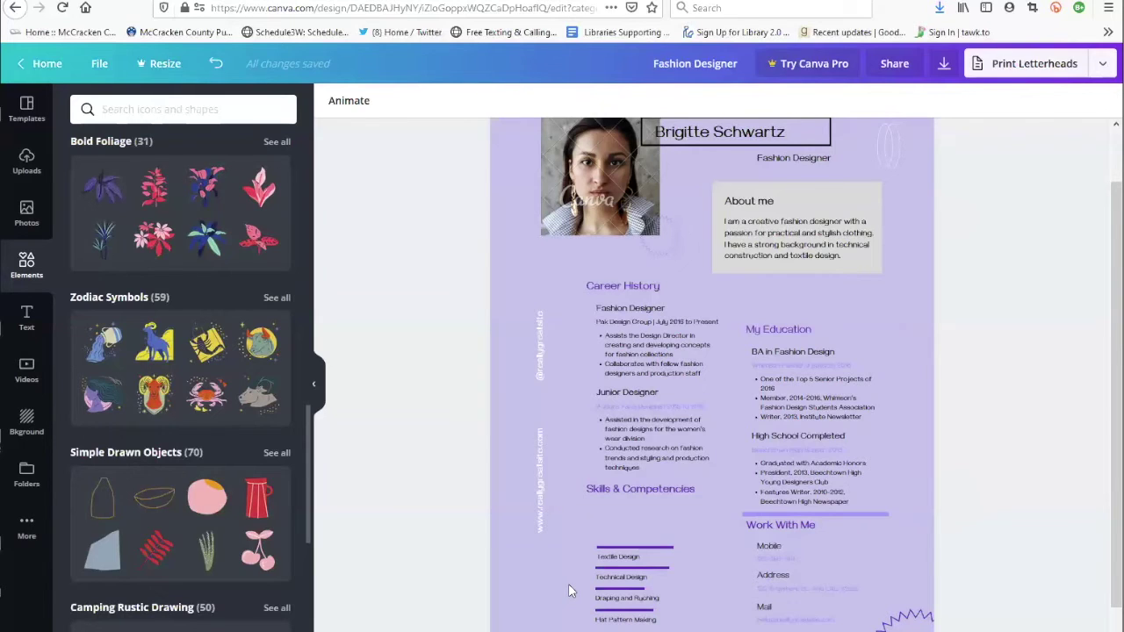
pyautogui.click(216, 67)
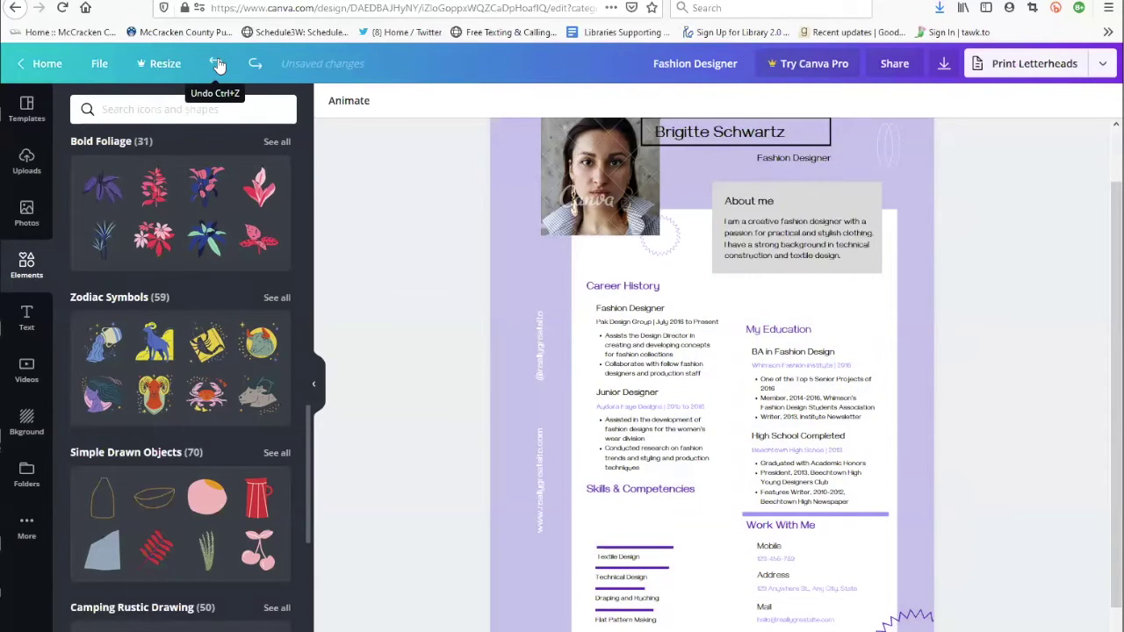
pyautogui.click(607, 549)
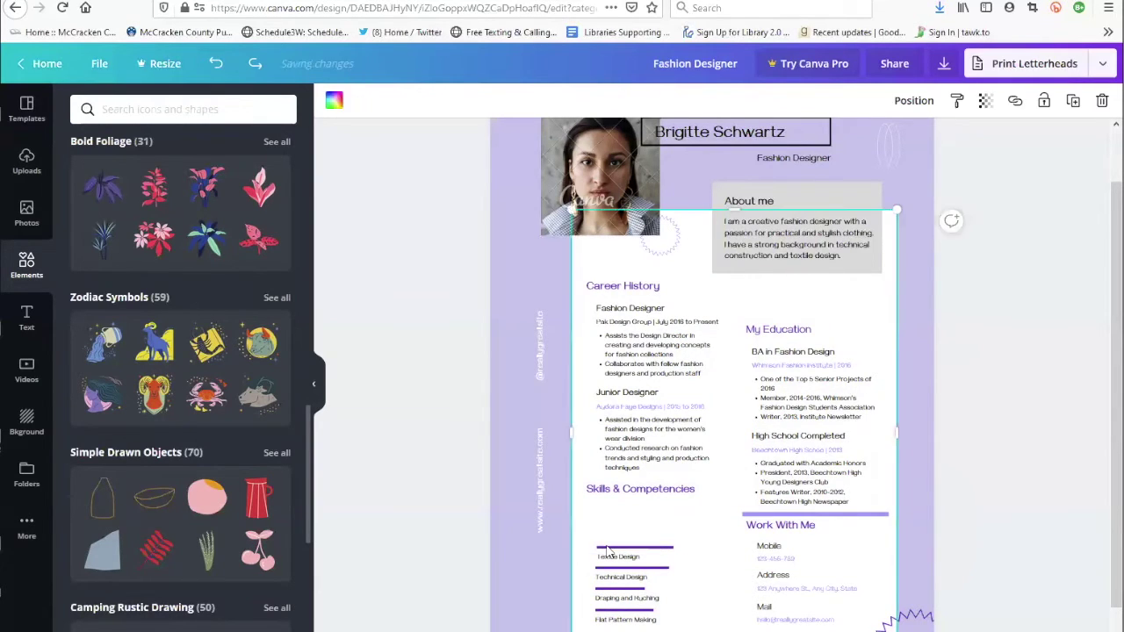
# Step: Delete the Textile Design label and the dark purple bar above it
pyautogui.click(624, 547)
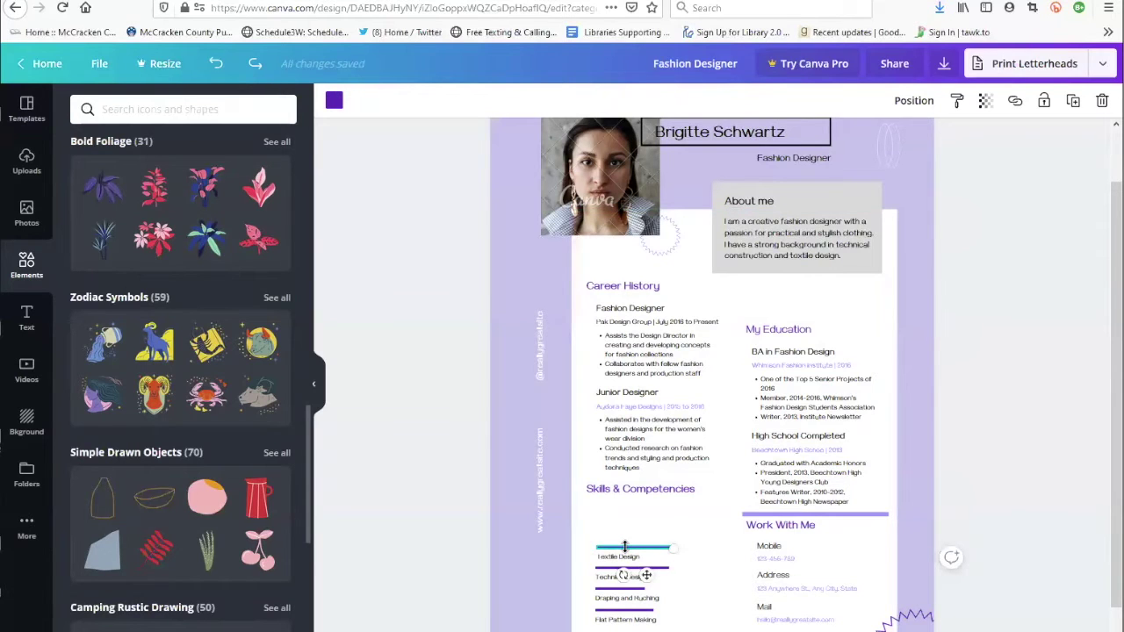
pyautogui.press('Delete')
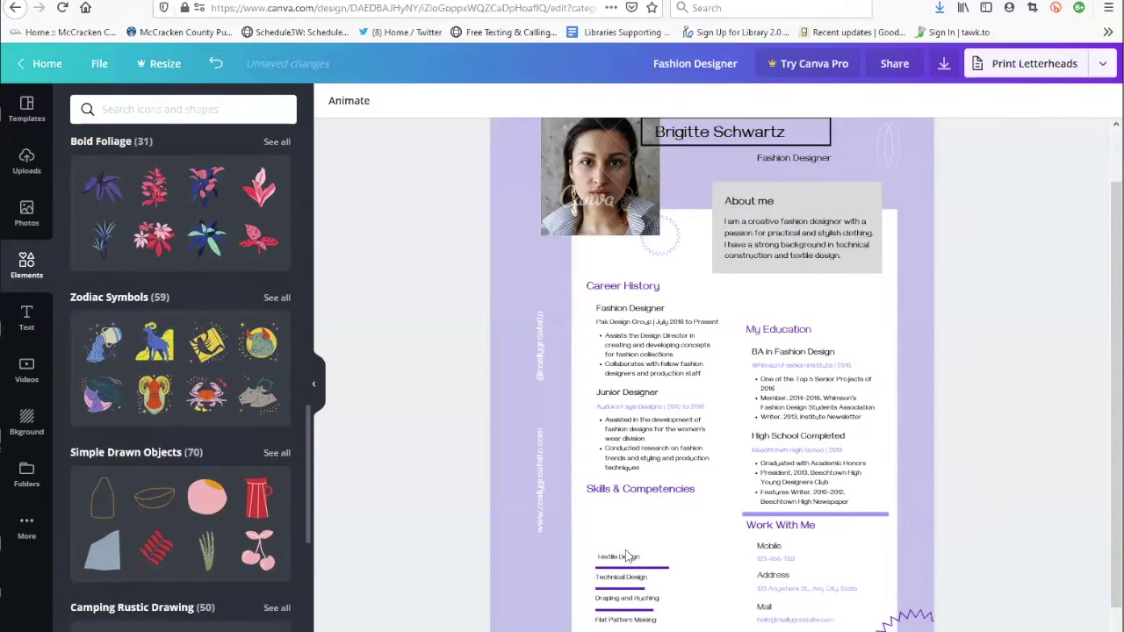
pyautogui.click(626, 554)
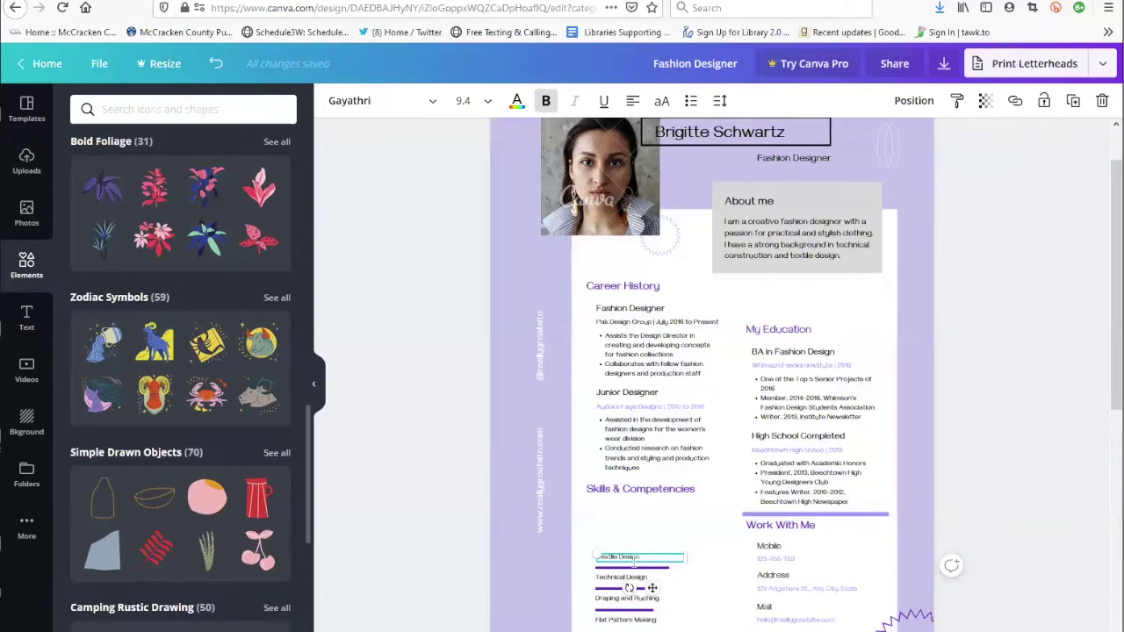
pyautogui.click(639, 556)
pyautogui.hotkey('ctrl', 'a')
pyautogui.press('BackSpace')
pyautogui.click(1102, 100)
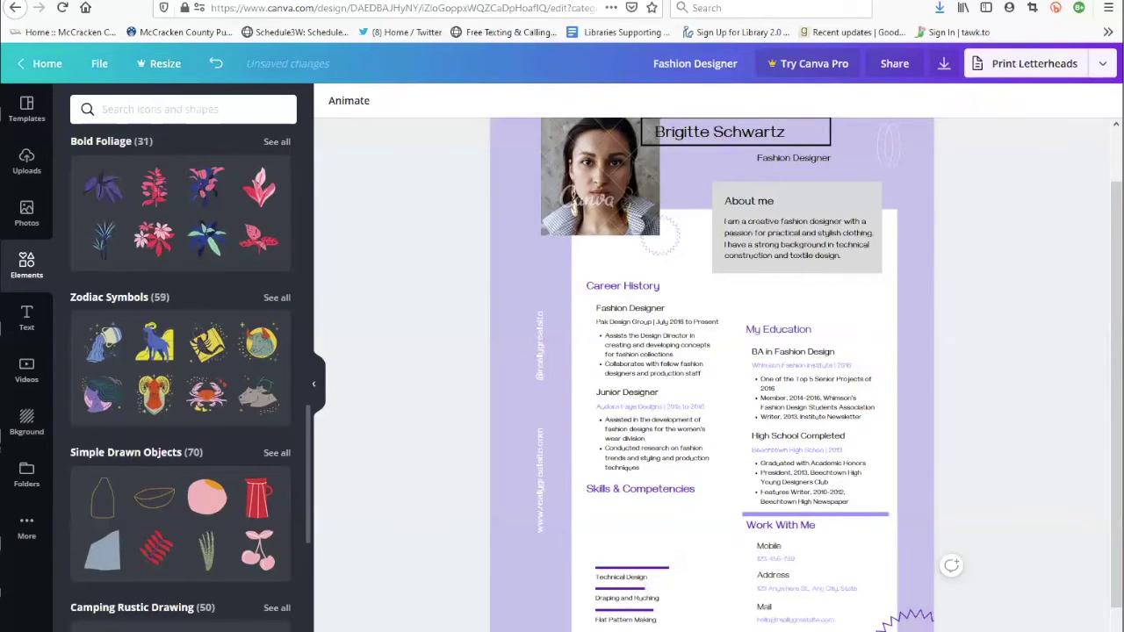
# Step: Duplicate the dark purple bar above Technical Design three times
pyautogui.click(665, 571)
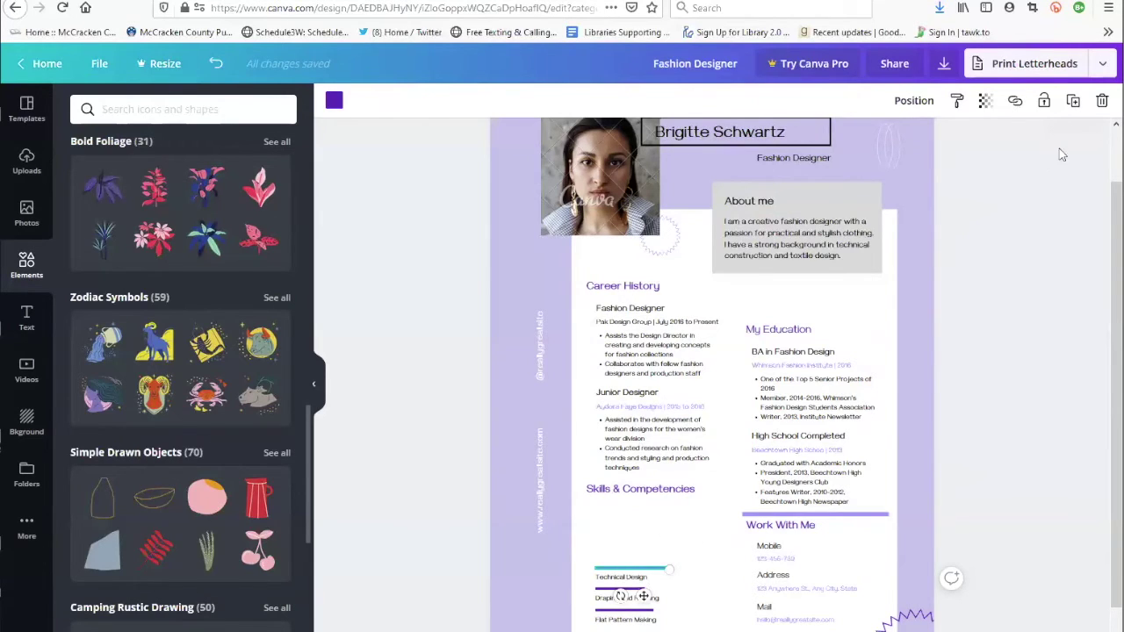
pyautogui.click(1073, 102)
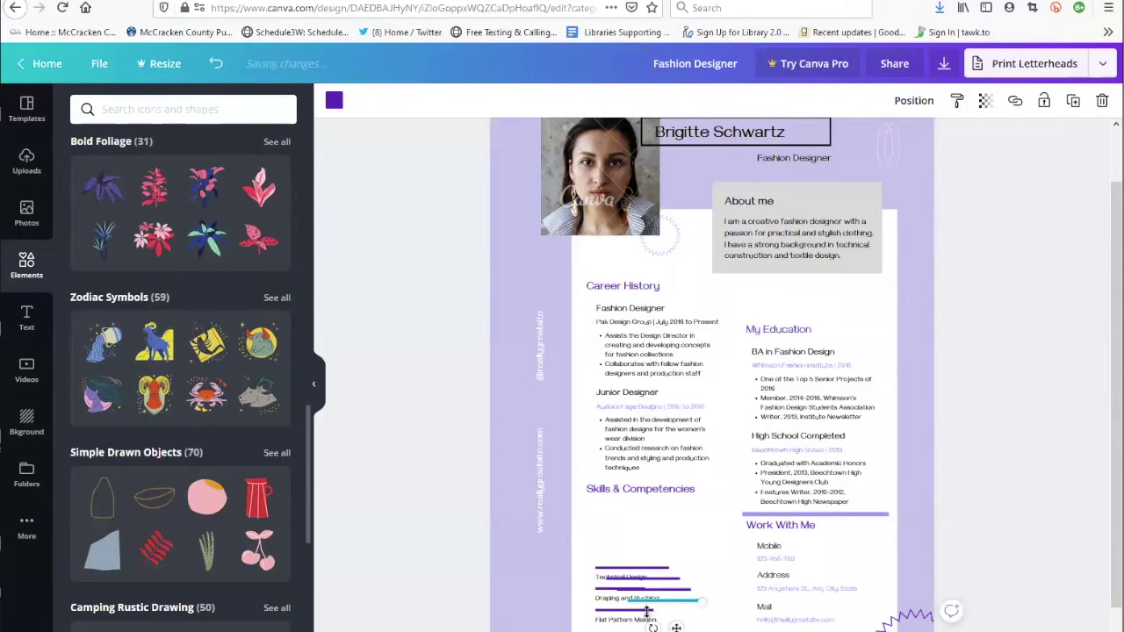
pyautogui.moveTo(704, 602); pyautogui.dragTo(675, 600)
pyautogui.click(1014, 103)
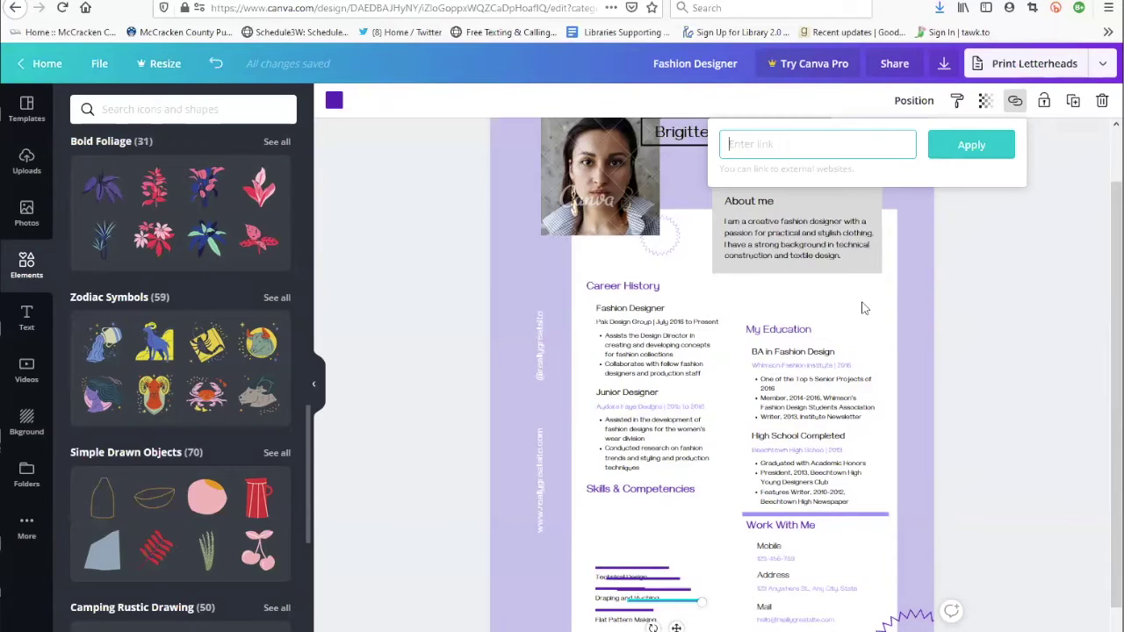
pyautogui.click(986, 101)
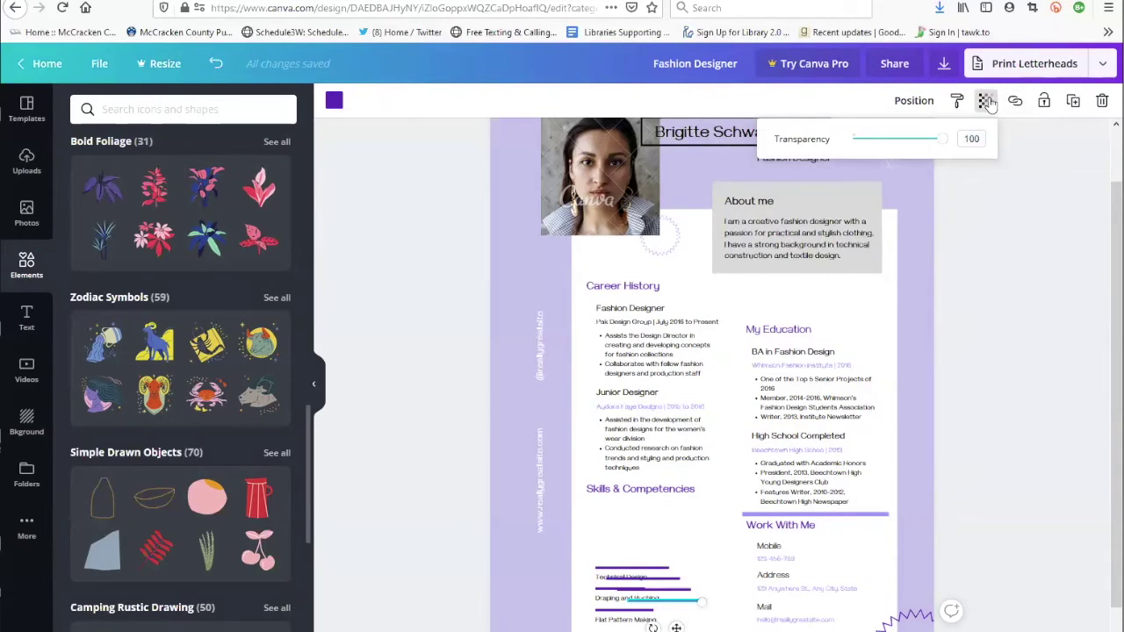
# Step: Set the transparency of the About me box and its text to 84
pyautogui.click(864, 197)
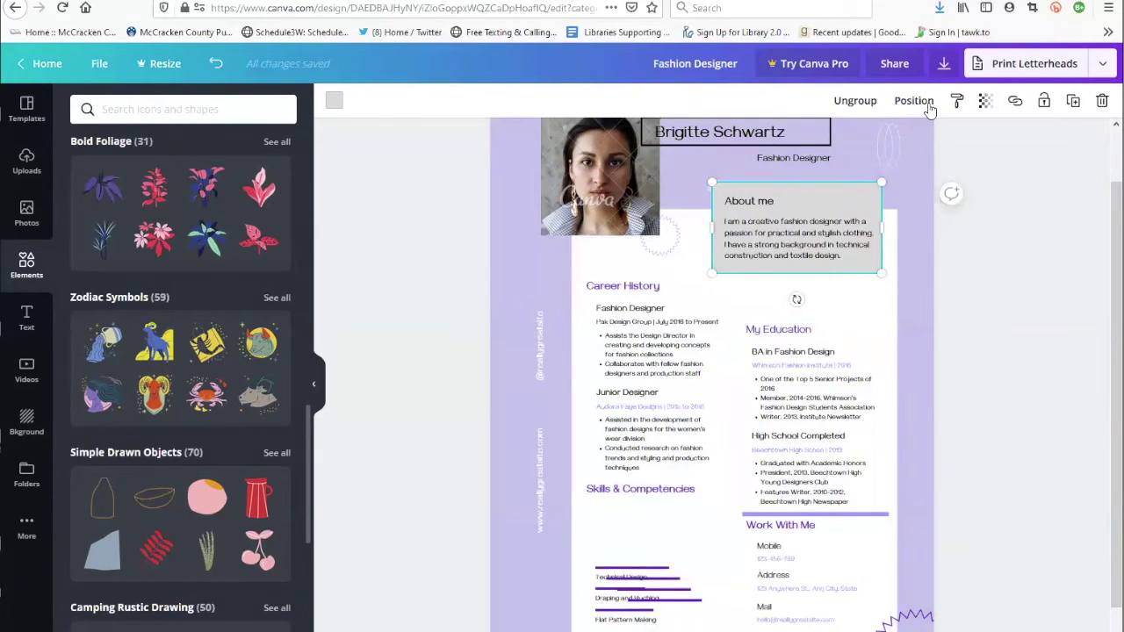
pyautogui.click(986, 101)
pyautogui.moveTo(947, 147); pyautogui.dragTo(914, 145)
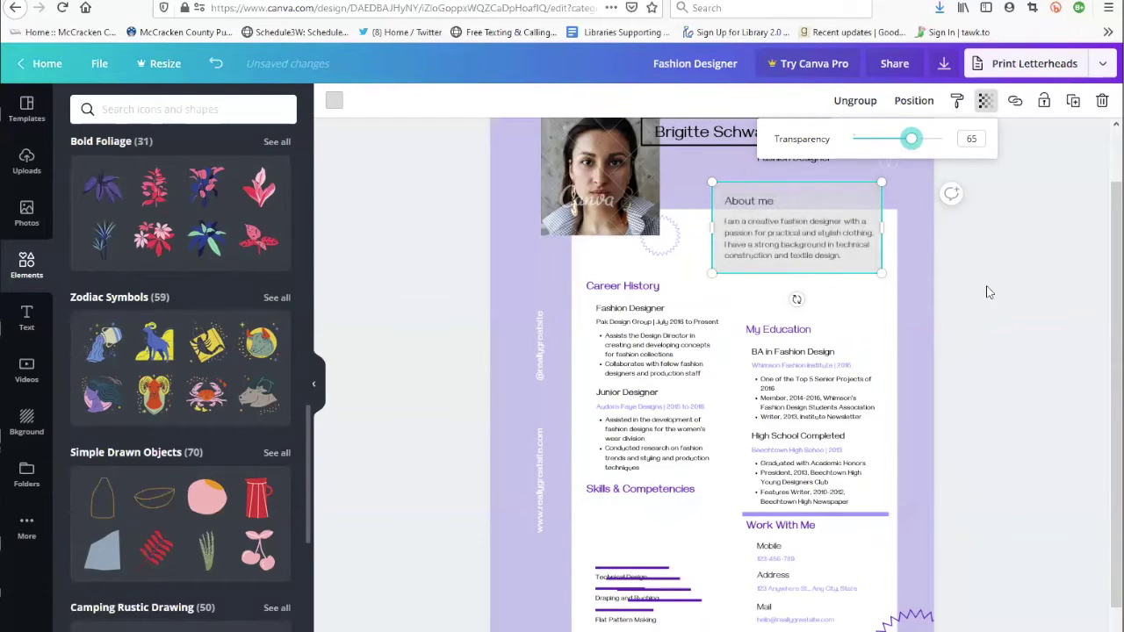
pyautogui.click(990, 292)
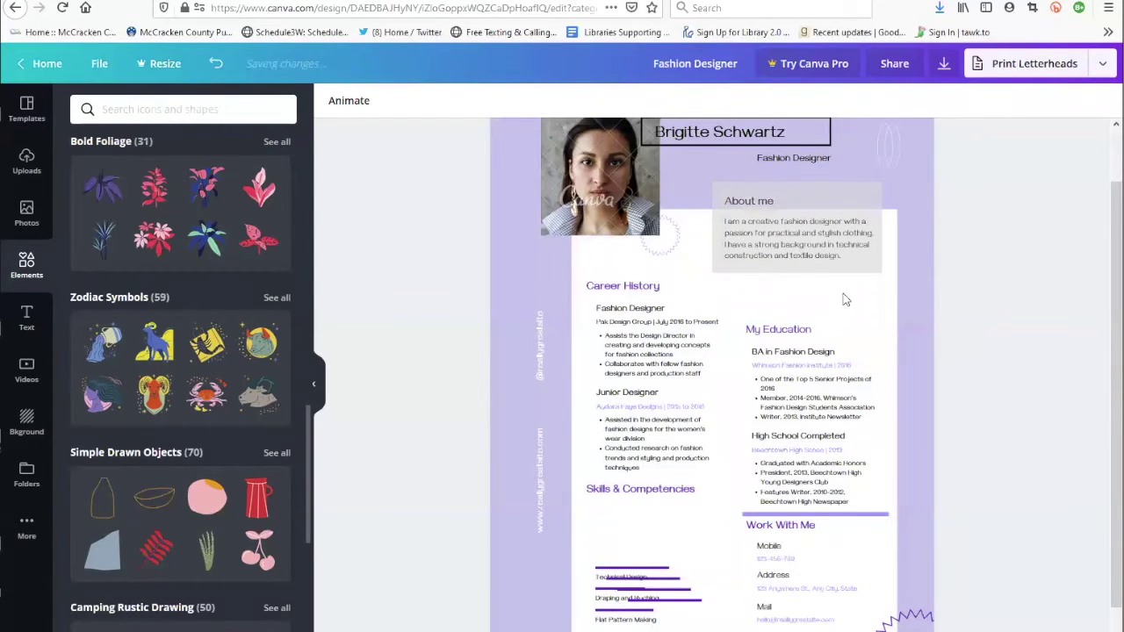
pyautogui.click(759, 201)
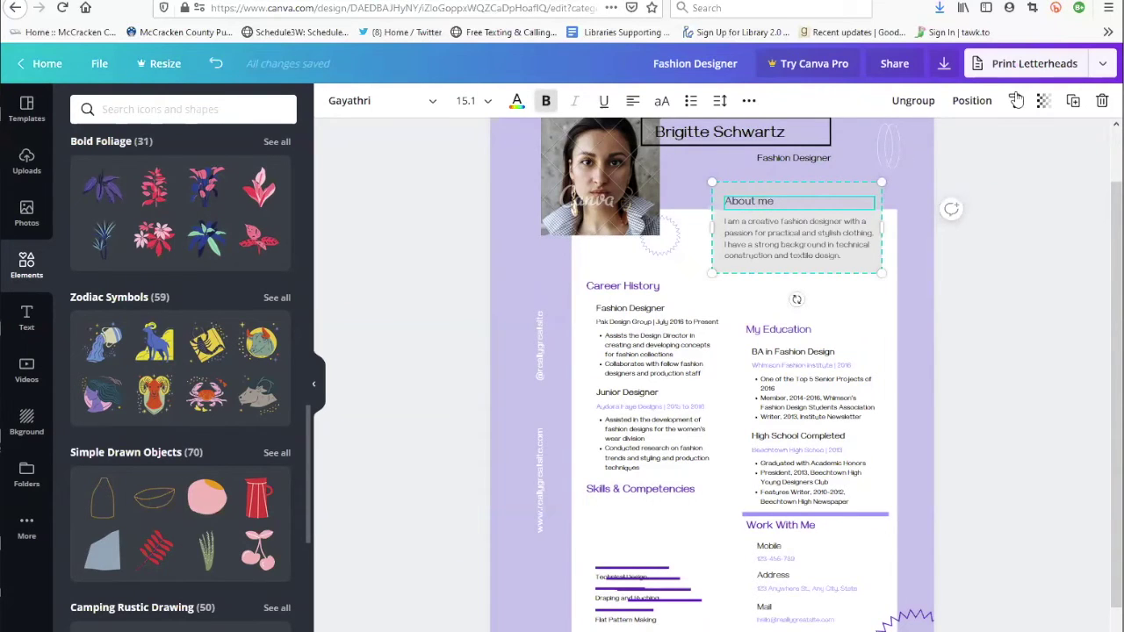
pyautogui.click(1043, 100)
pyautogui.moveTo(974, 151); pyautogui.dragTo(995, 154)
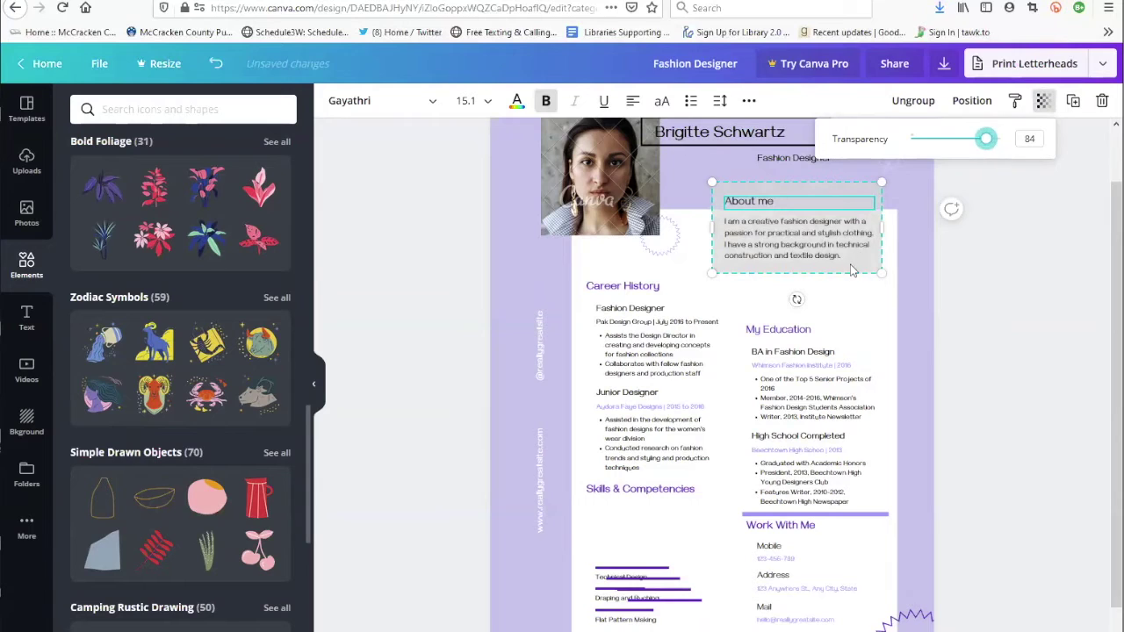
# Step: Send the About me box backward behind the white content panel
pyautogui.click(970, 102)
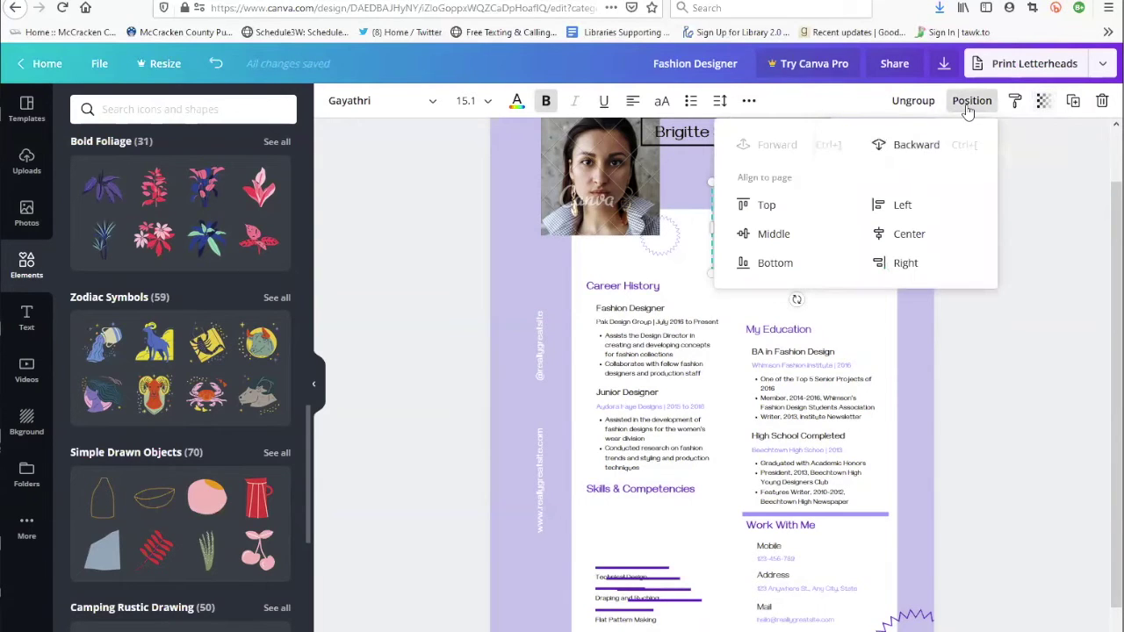
pyautogui.click(914, 147)
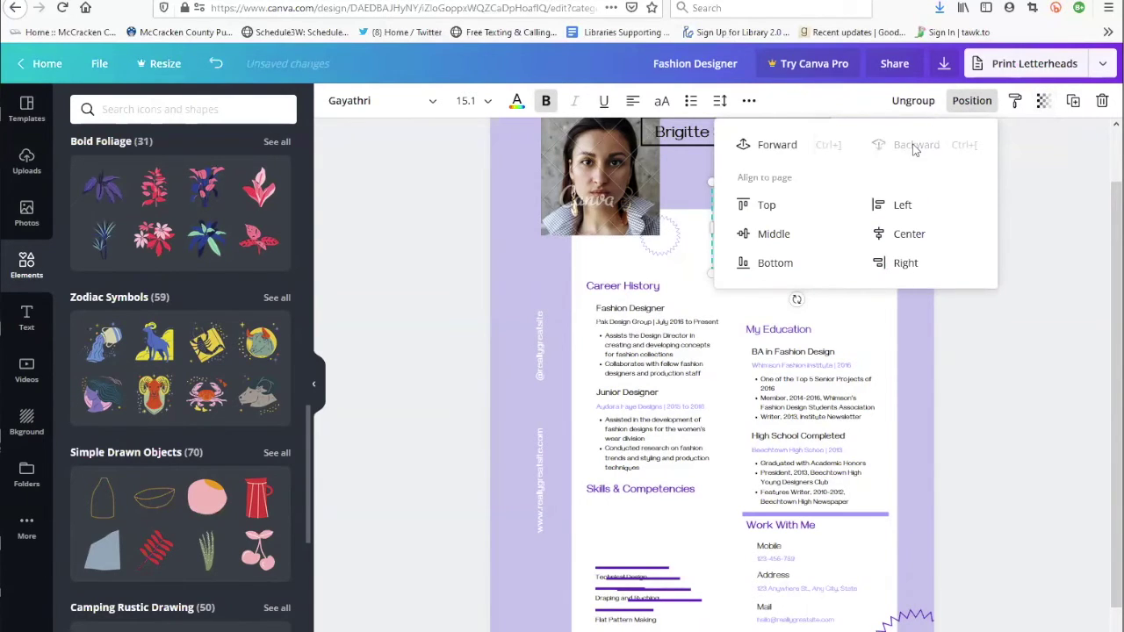
pyautogui.click(1047, 184)
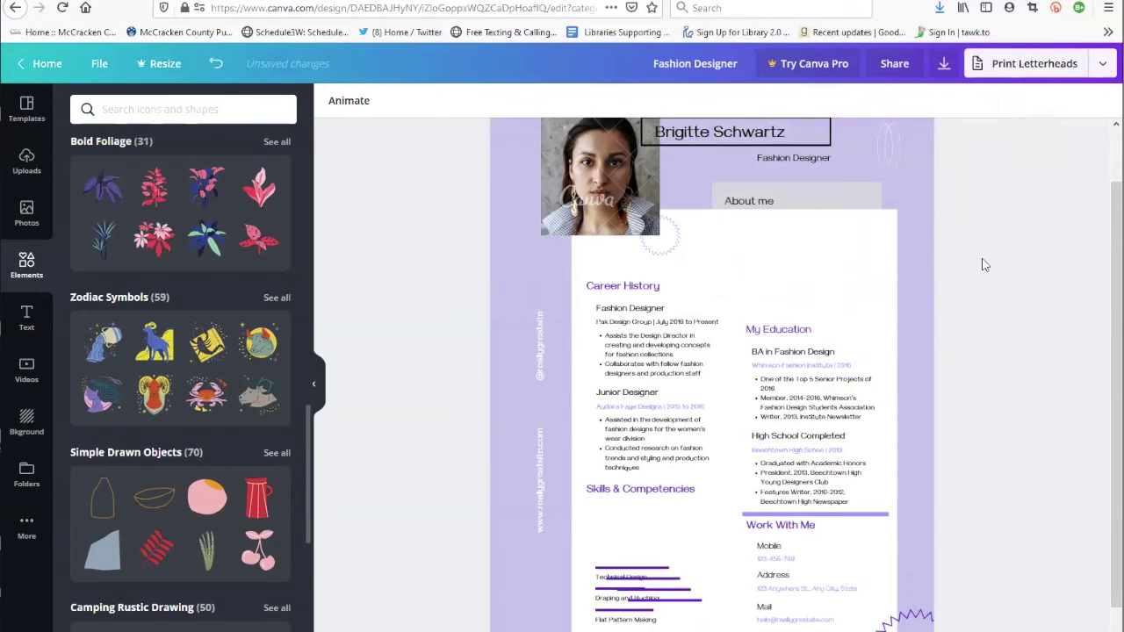
# Step: Bring the About me box forward in front of the white content panel
pyautogui.click(805, 202)
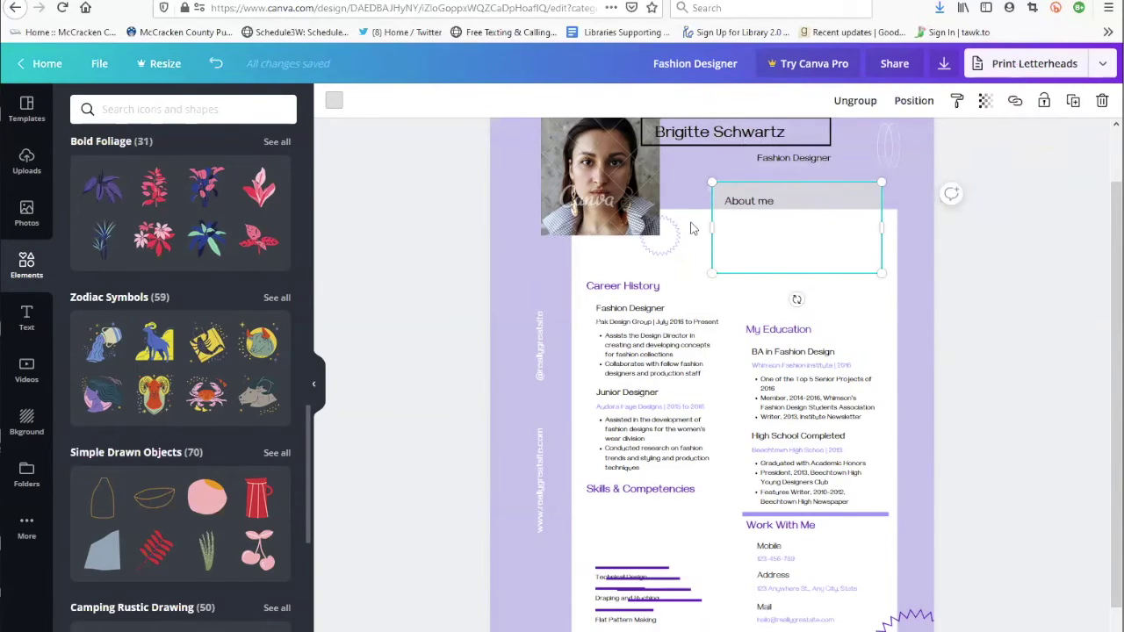
pyautogui.click(690, 228)
pyautogui.click(828, 196)
pyautogui.click(913, 100)
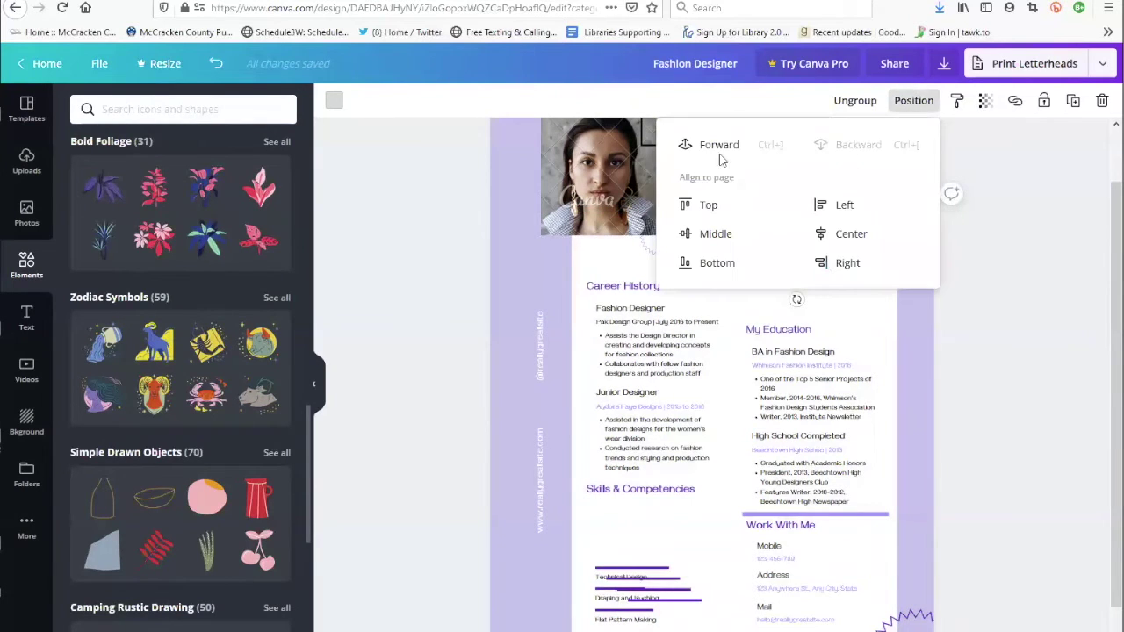
pyautogui.click(998, 245)
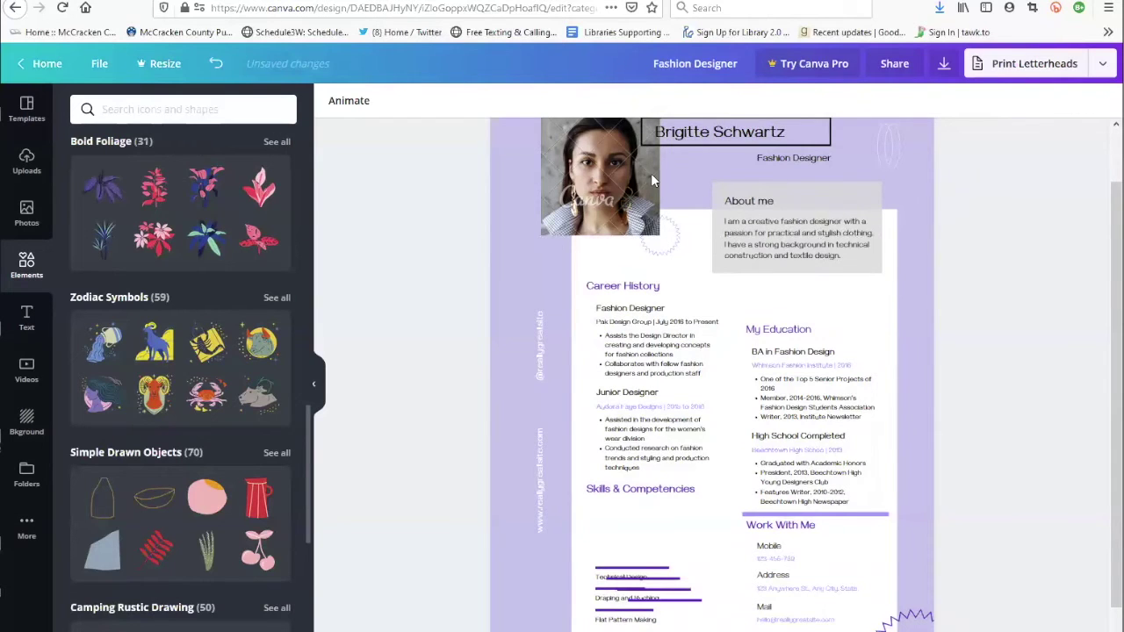
# Step: Try sending the black frame around the name backward behind the portrait photo
pyautogui.click(674, 147)
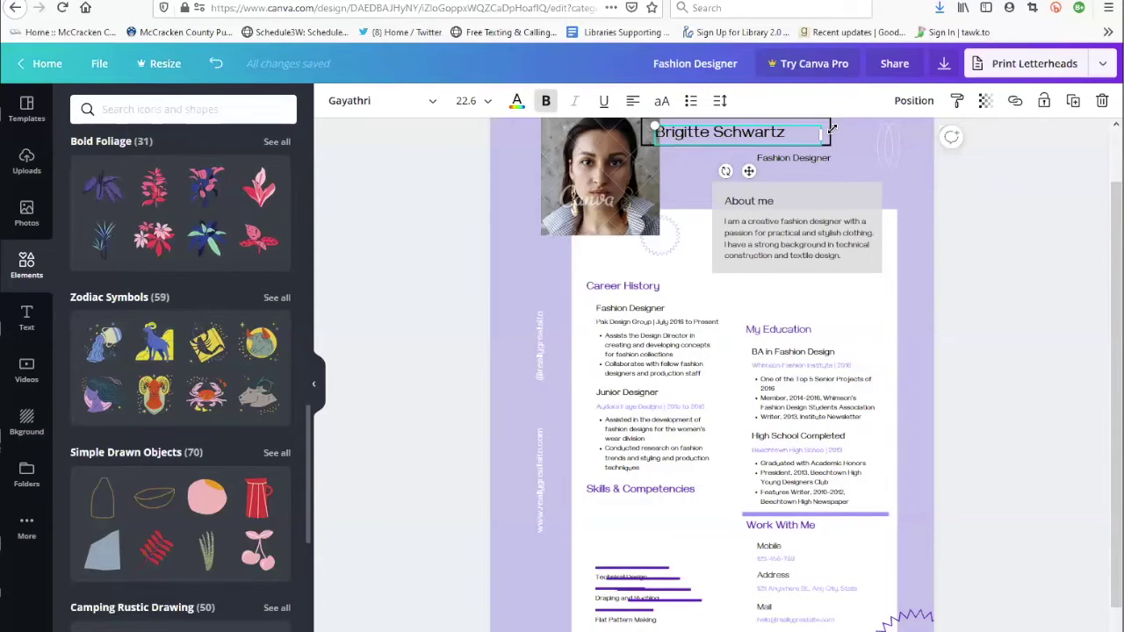
pyautogui.scroll(1, 830, 129)
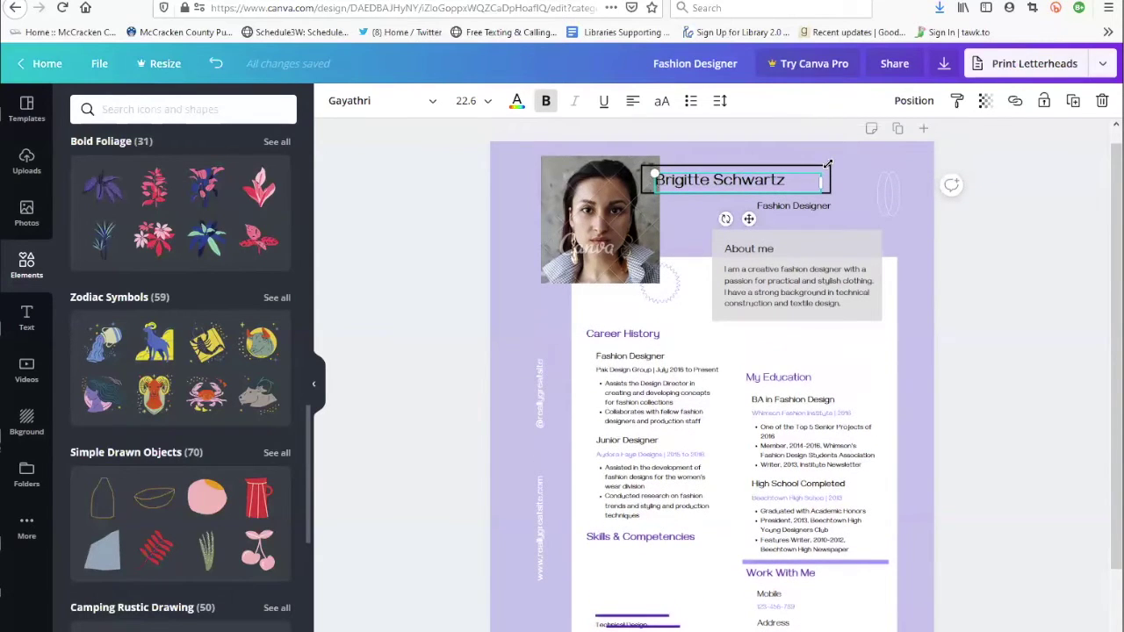
pyautogui.click(881, 177)
pyautogui.click(829, 175)
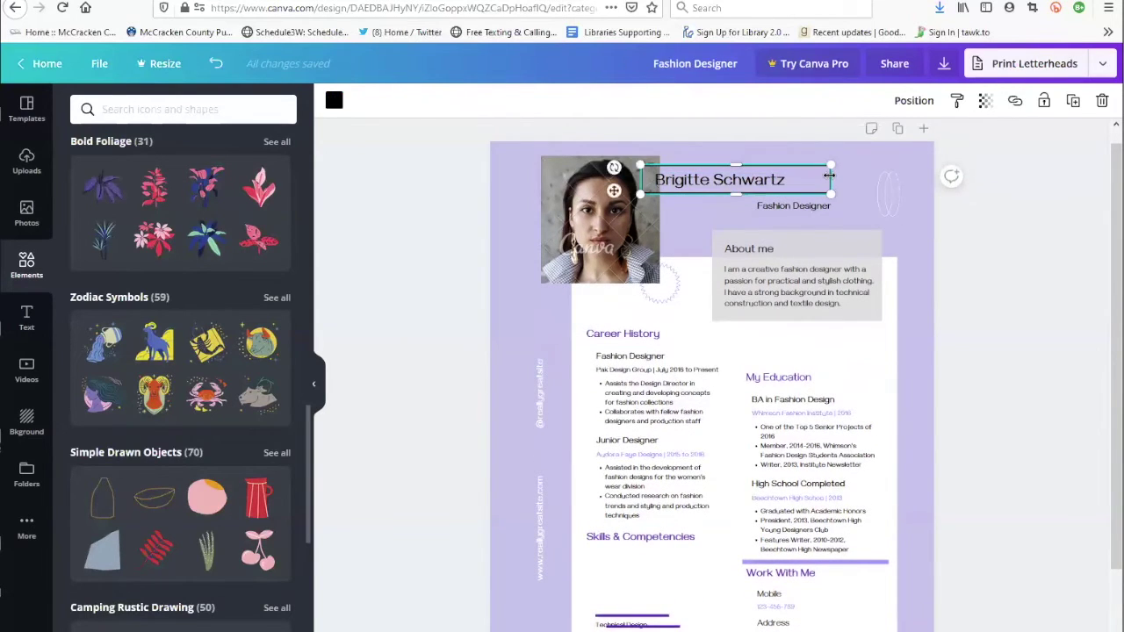
pyautogui.click(913, 101)
pyautogui.click(856, 145)
pyautogui.click(968, 209)
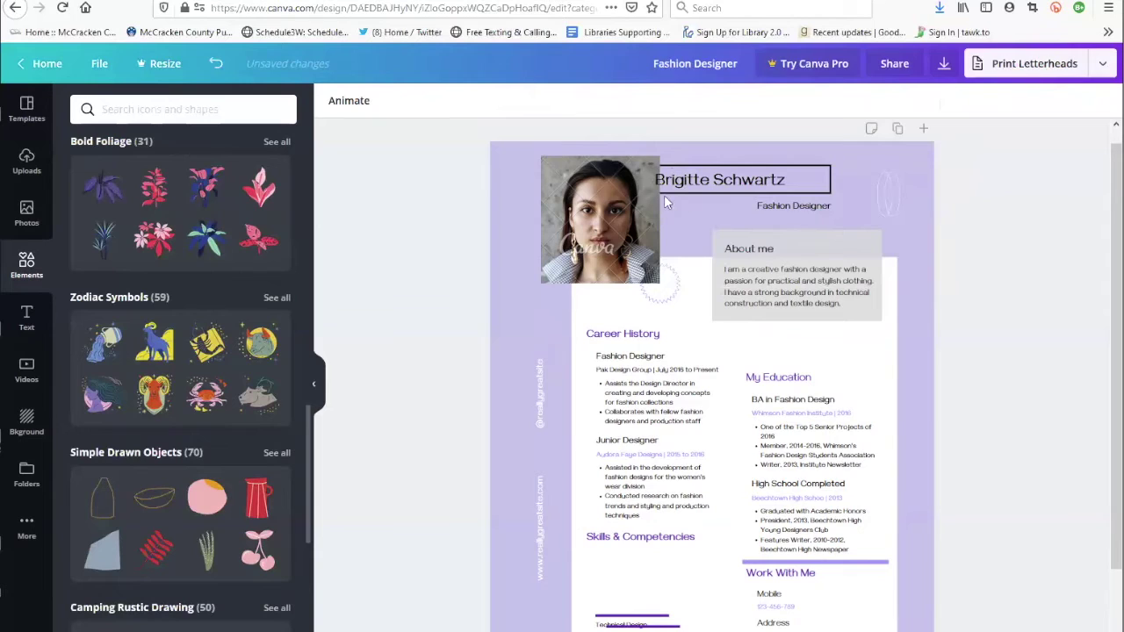
pyautogui.click(216, 63)
# Step: Add a new page below the resume page
pyautogui.scroll(-2, 902, 159)
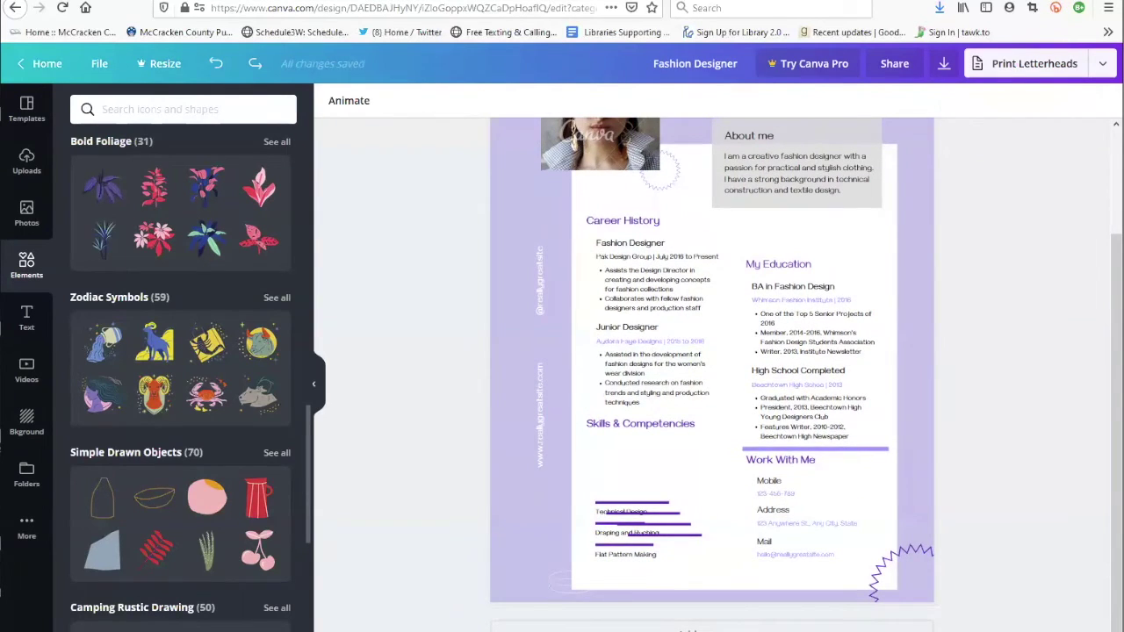
pyautogui.click(648, 177)
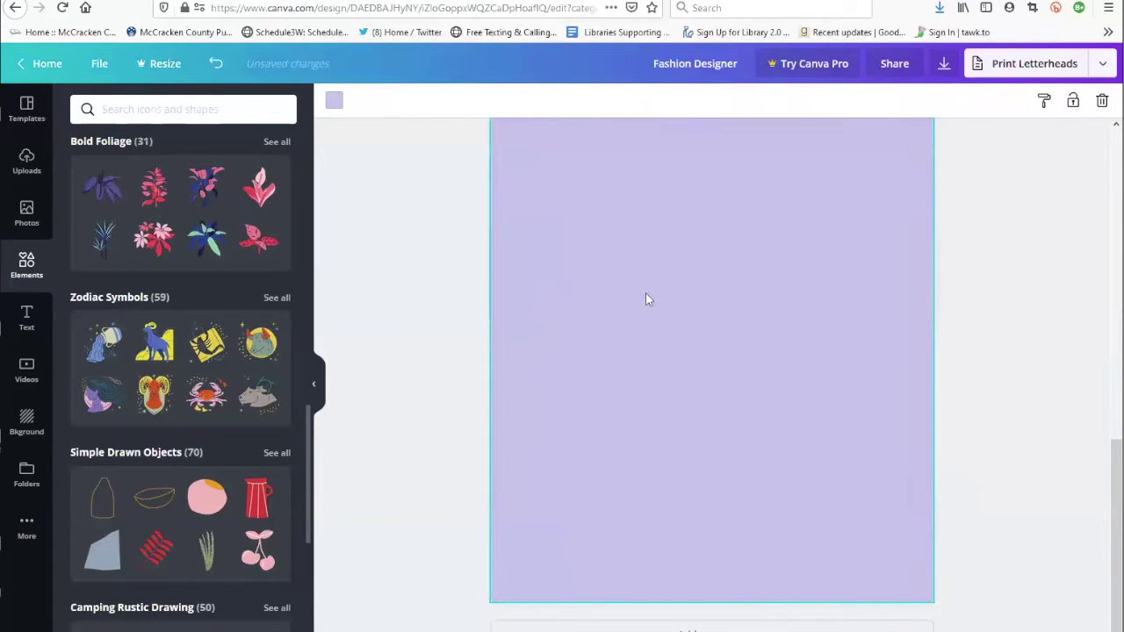
pyautogui.scroll(2, 704, 505)
pyautogui.scroll(10, 736, 565)
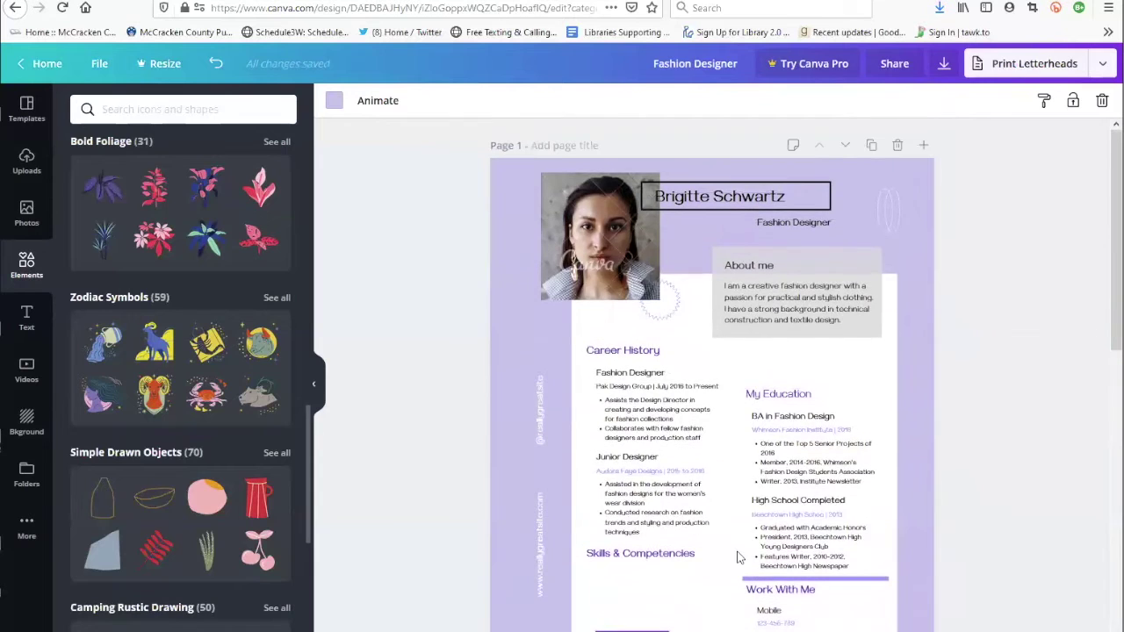
# Step: Duplicate the black frame around the name and move the copy out of the resume header
pyautogui.click(780, 189)
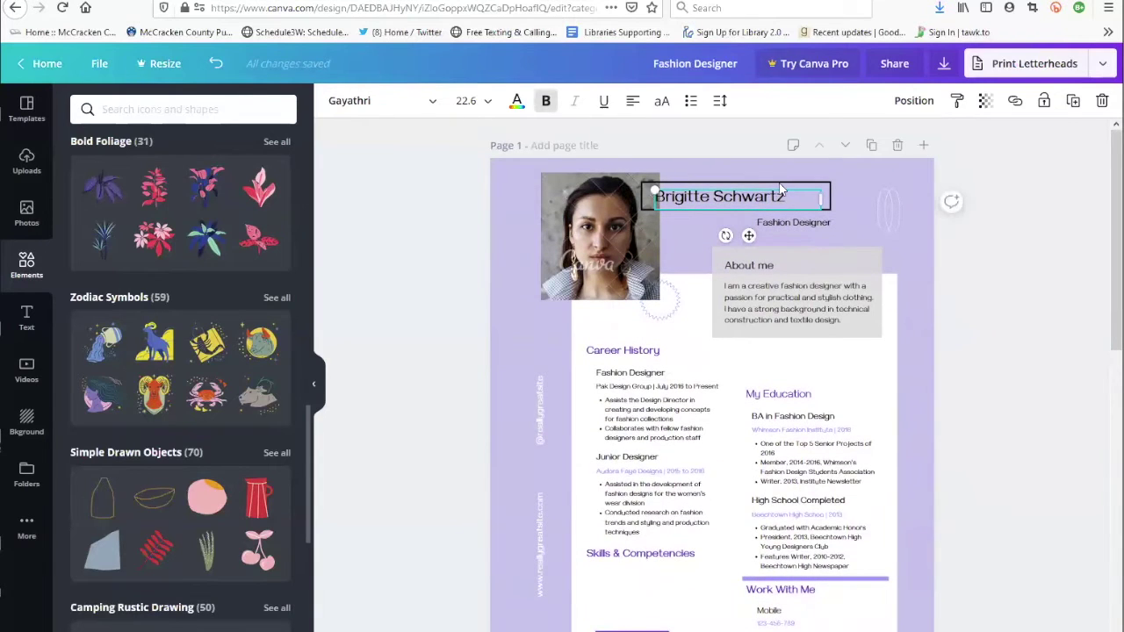
pyautogui.click(779, 187)
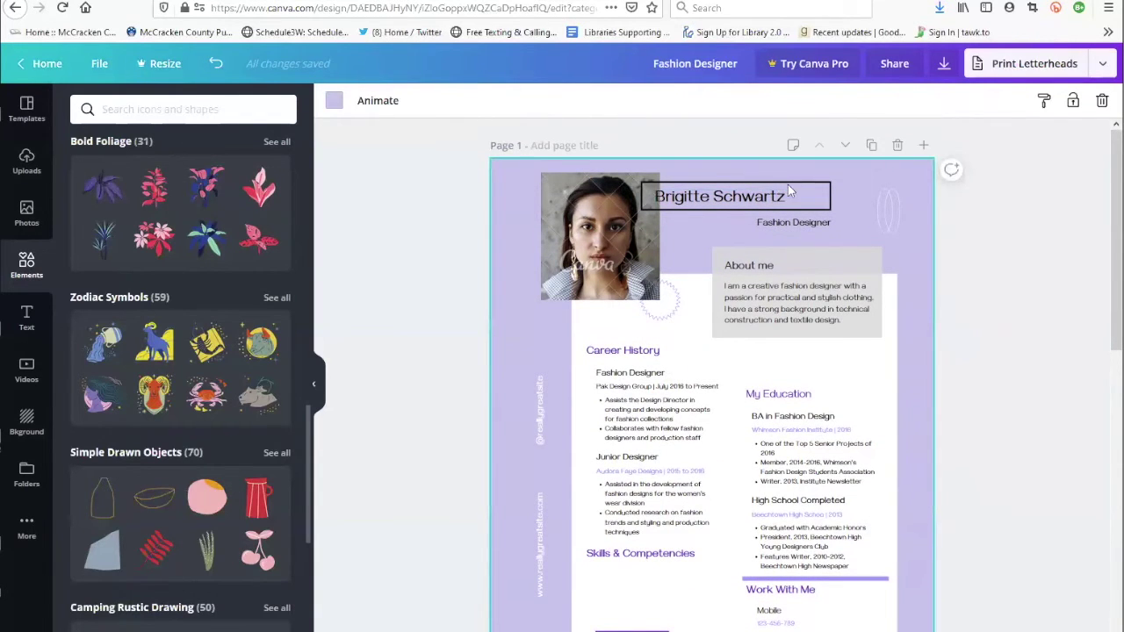
pyautogui.click(782, 186)
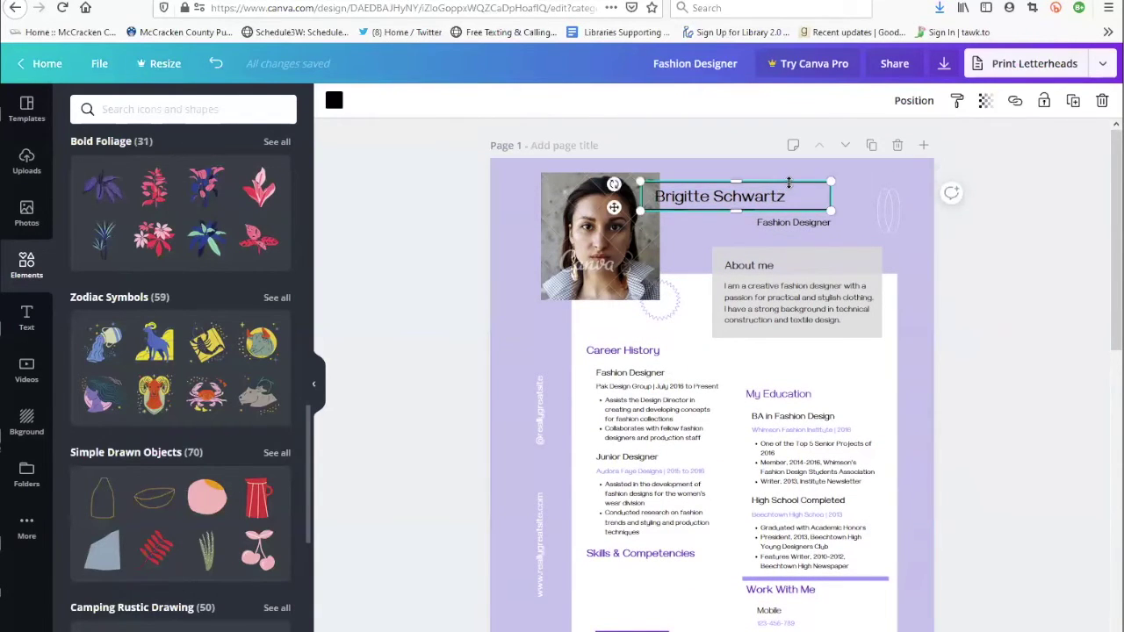
pyautogui.click(1072, 101)
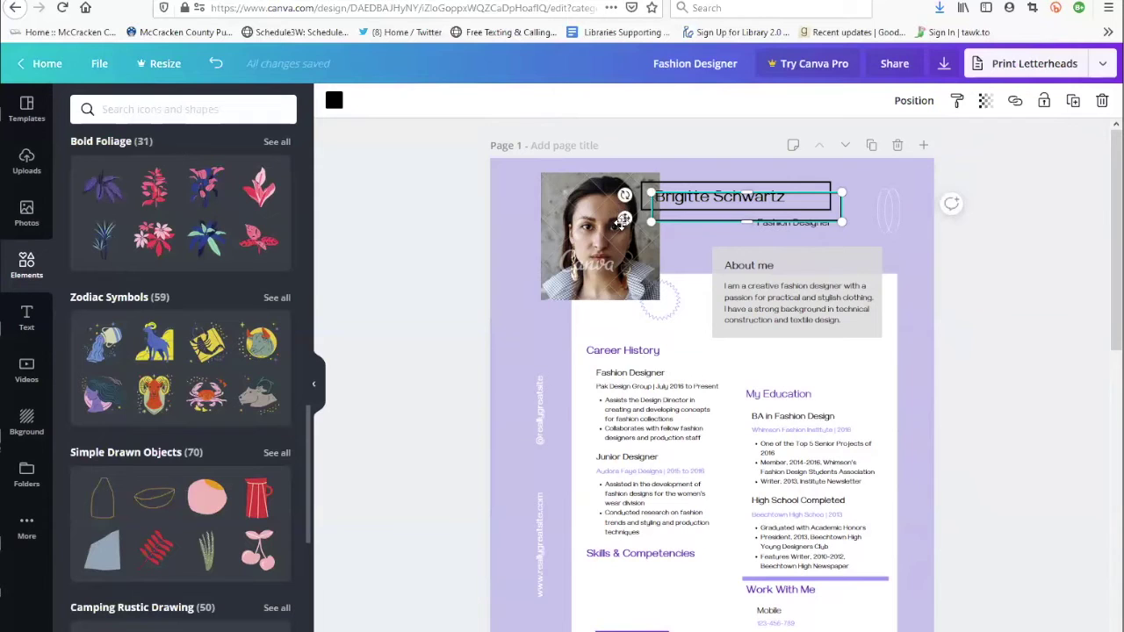
pyautogui.moveTo(624, 218); pyautogui.dragTo(656, 447)
pyautogui.scroll(5, 663, 439)
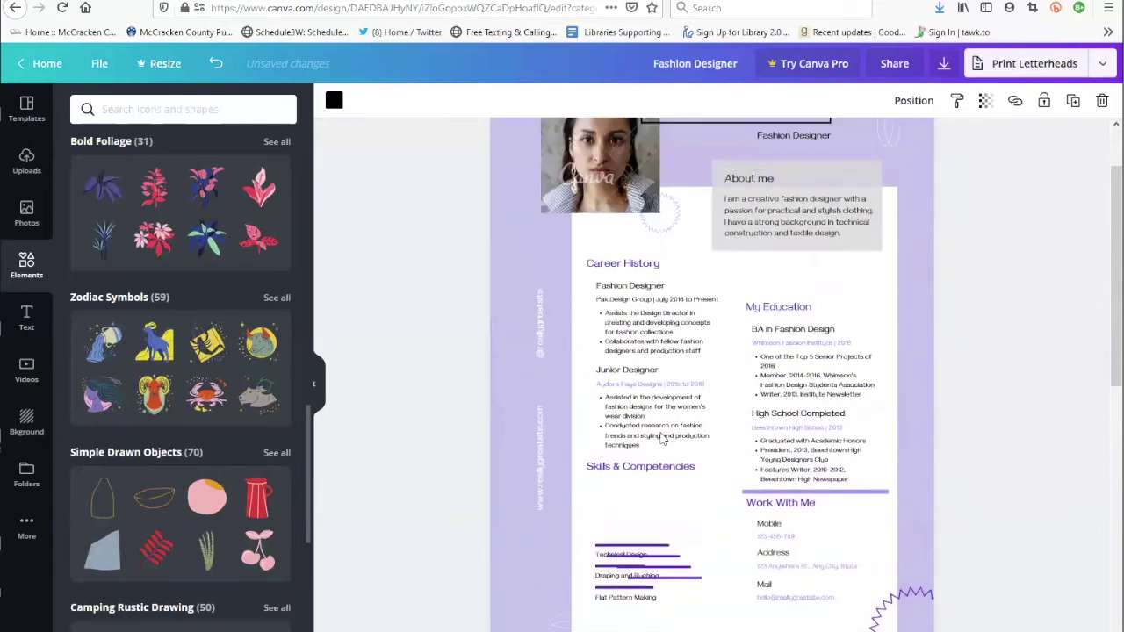
# Step: Duplicate the name text in the resume header and place the copy inside the black frame on page 2
pyautogui.click(693, 197)
pyautogui.click(694, 197)
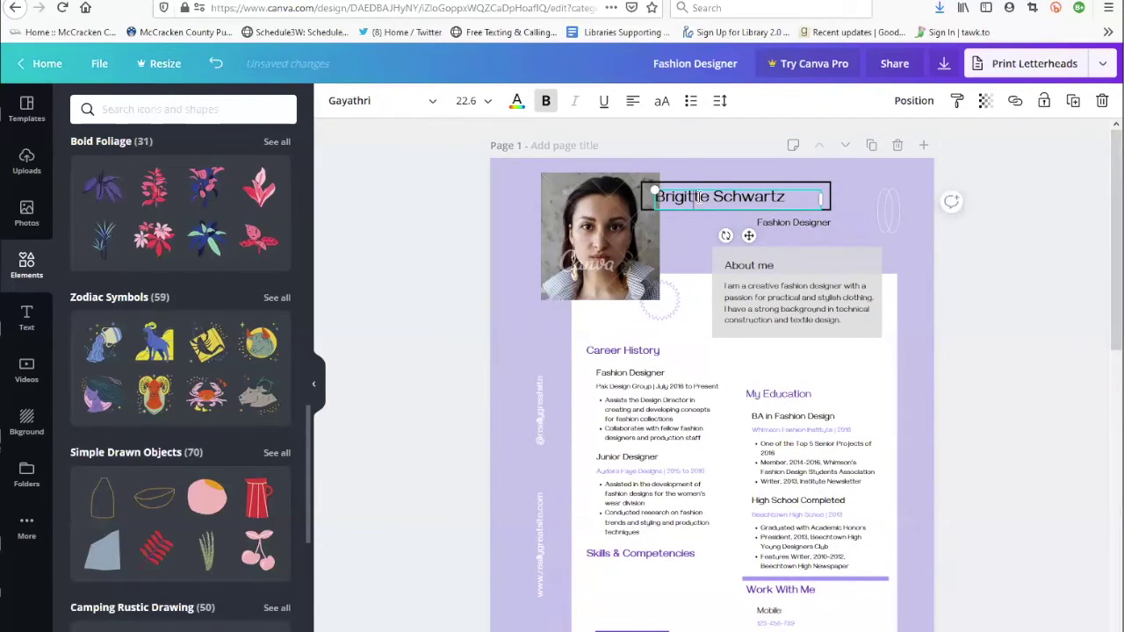
pyautogui.click(1073, 101)
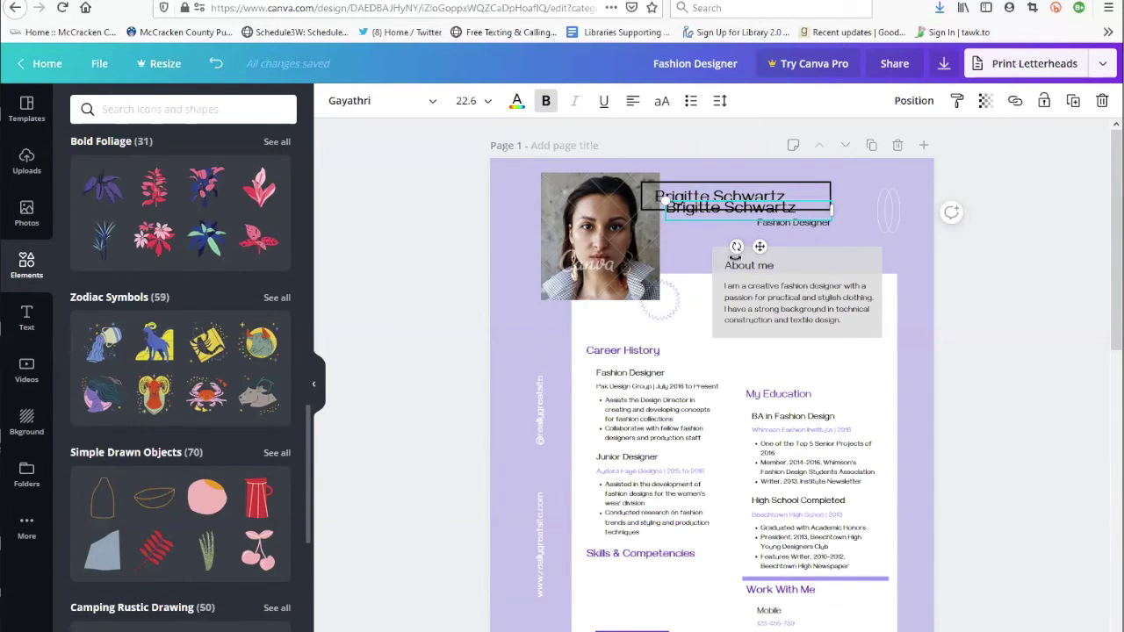
pyautogui.moveTo(735, 246)
pyautogui.mouseDown()
pyautogui.moveTo(714, 237)
pyautogui.moveTo(738, 246)
pyautogui.mouseUp()
pyautogui.moveTo(761, 245); pyautogui.dragTo(790, 508)
pyautogui.scroll(4, 793, 368)
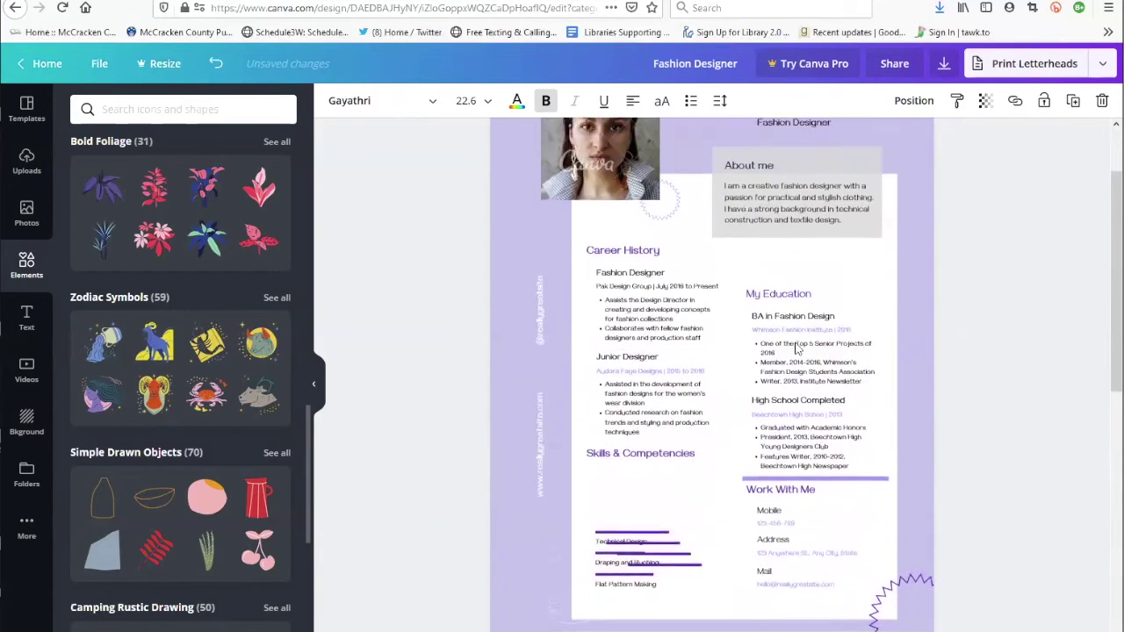
pyautogui.scroll(-1, 796, 349)
pyautogui.scroll(-1, 797, 349)
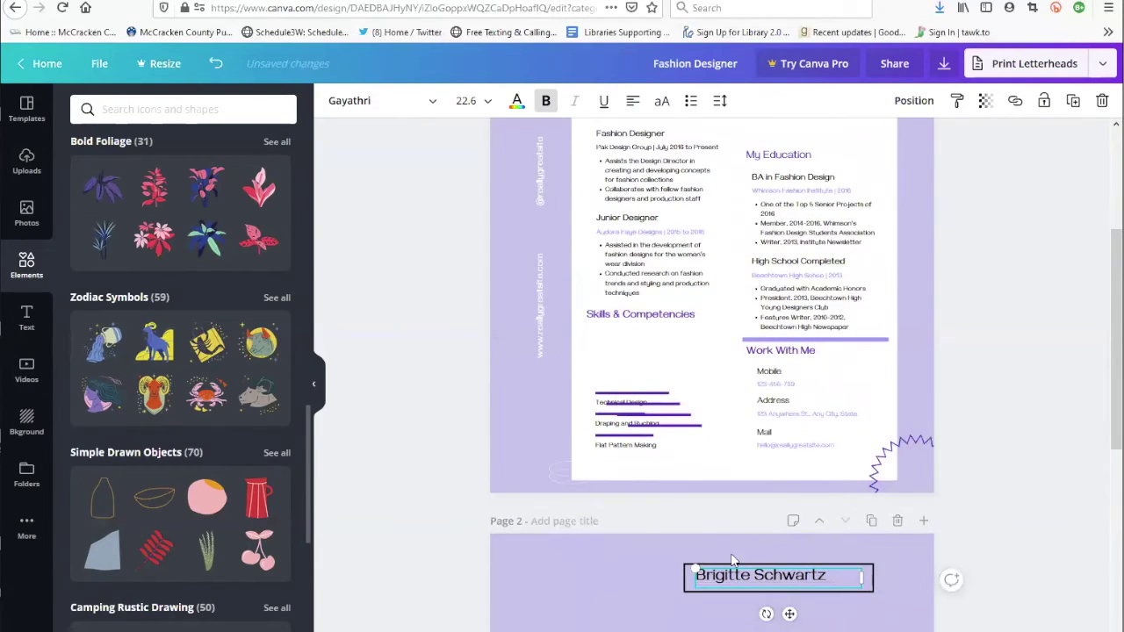
pyautogui.scroll(2, 892, 604)
pyautogui.scroll(3, 892, 604)
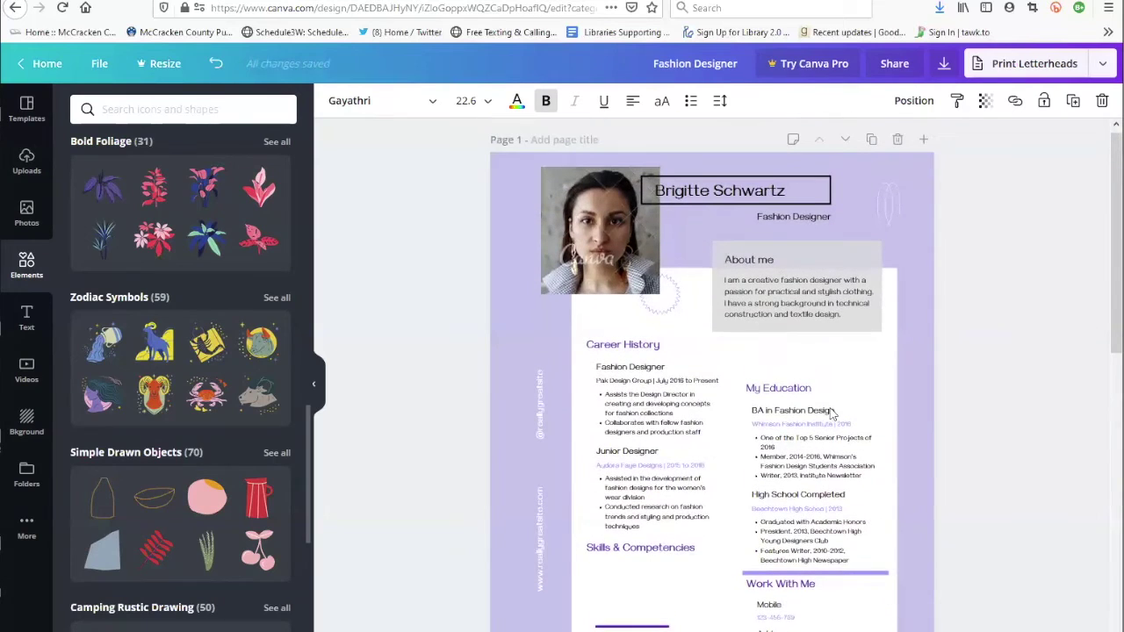
# Step: Move the About me box slightly right so it overhangs the white content panel's right edge
pyautogui.click(876, 386)
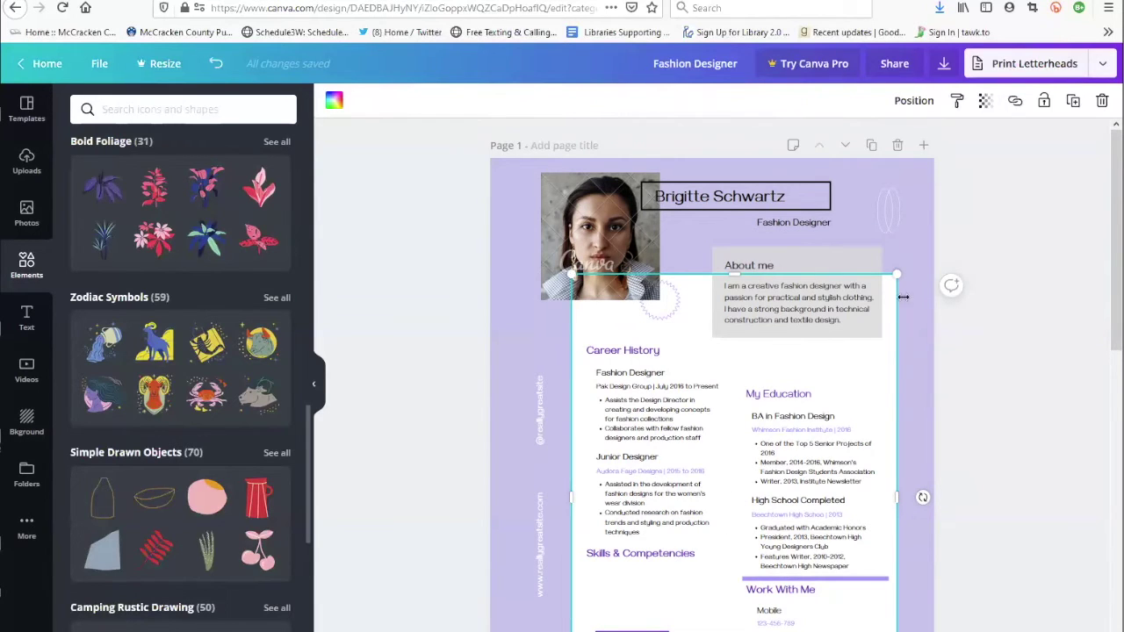
pyautogui.click(922, 386)
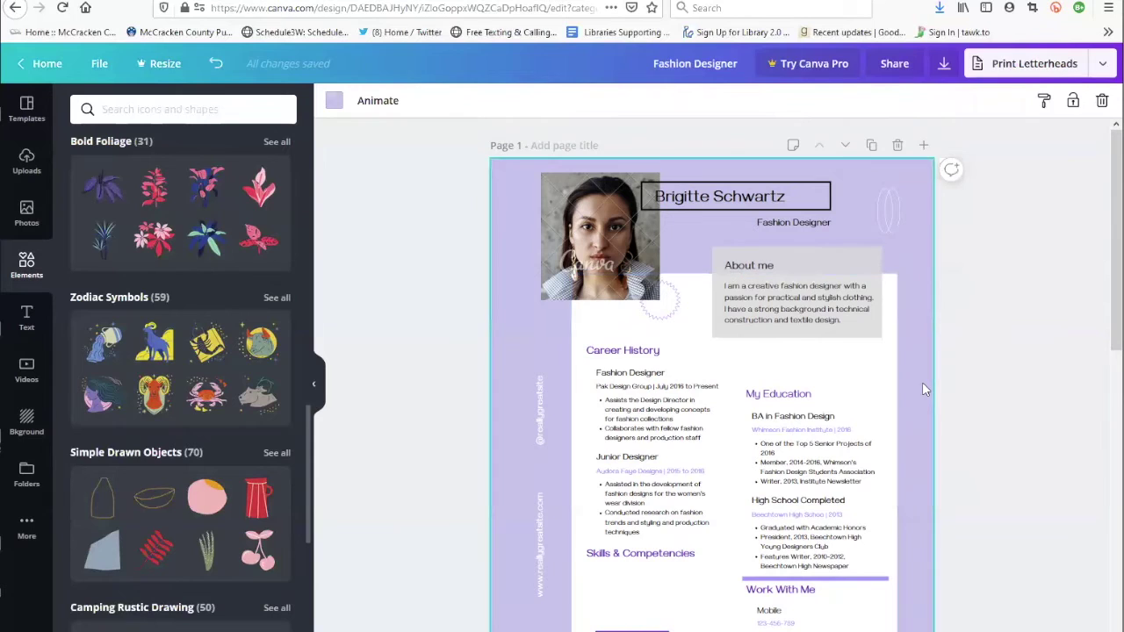
pyautogui.click(786, 339)
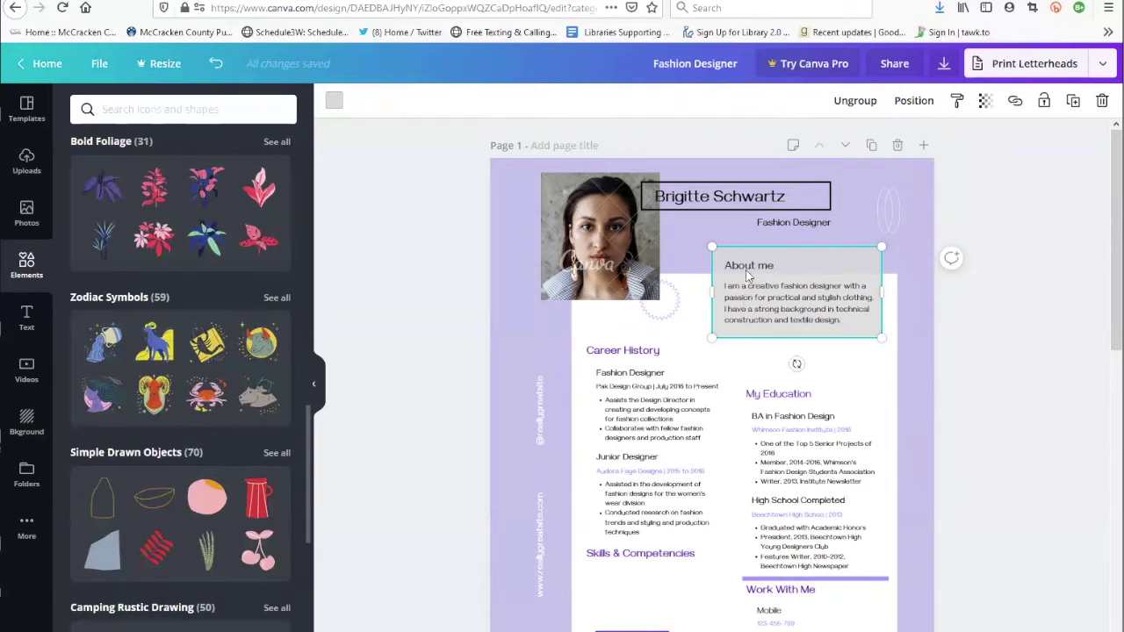
pyautogui.moveTo(748, 254); pyautogui.dragTo(773, 253)
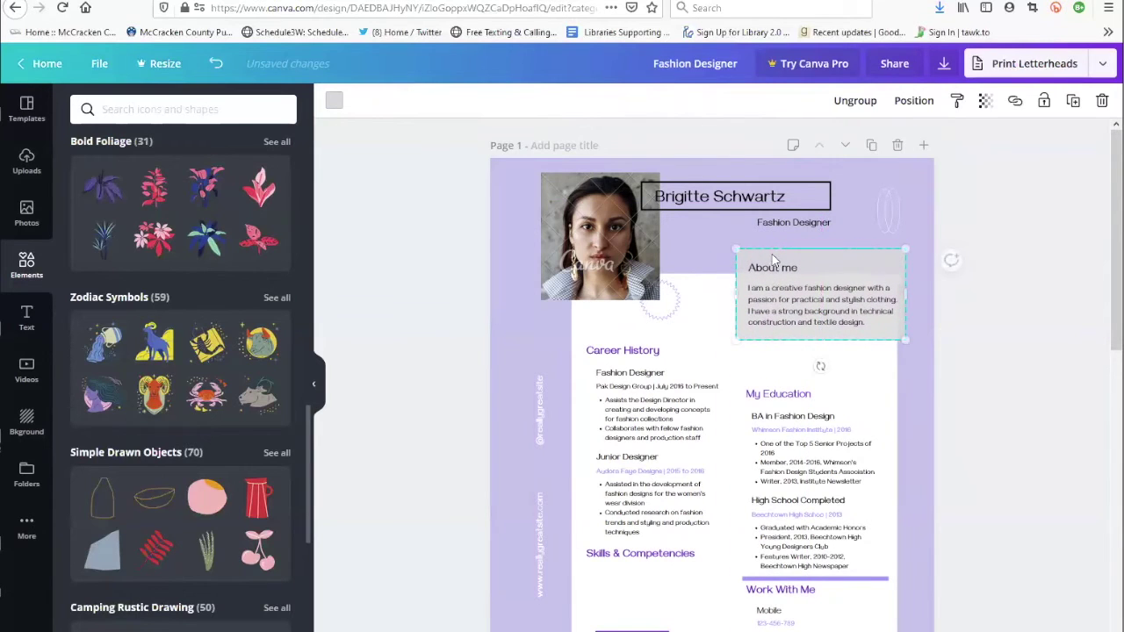
# Step: Nudge the name text on page 1 slightly right and up within its black frame
pyautogui.click(809, 202)
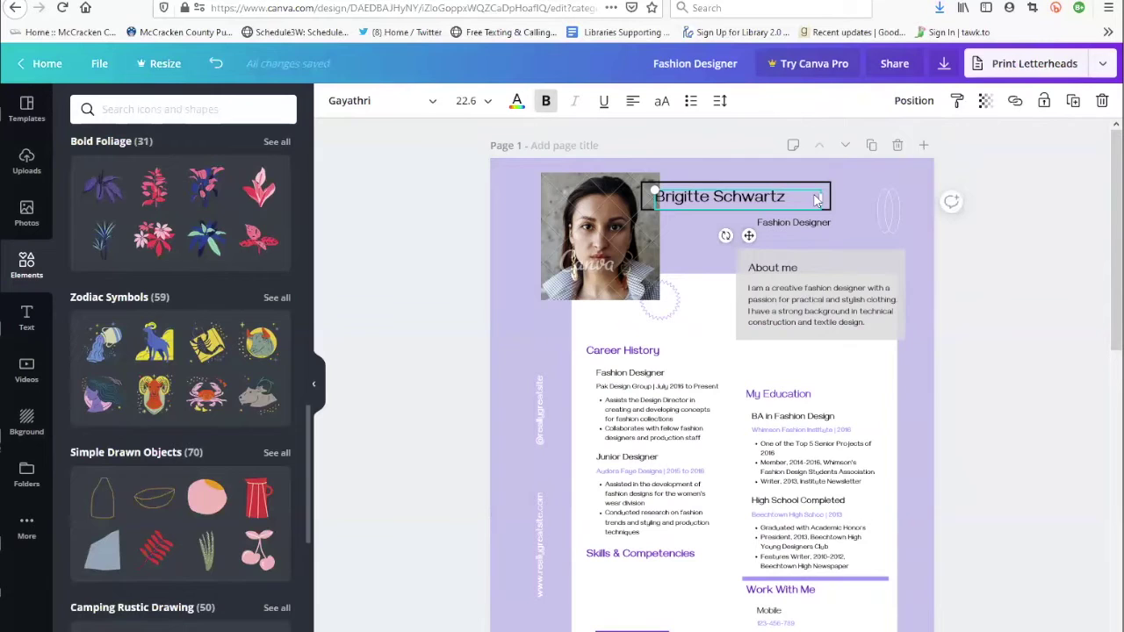
pyautogui.moveTo(749, 235); pyautogui.dragTo(759, 232)
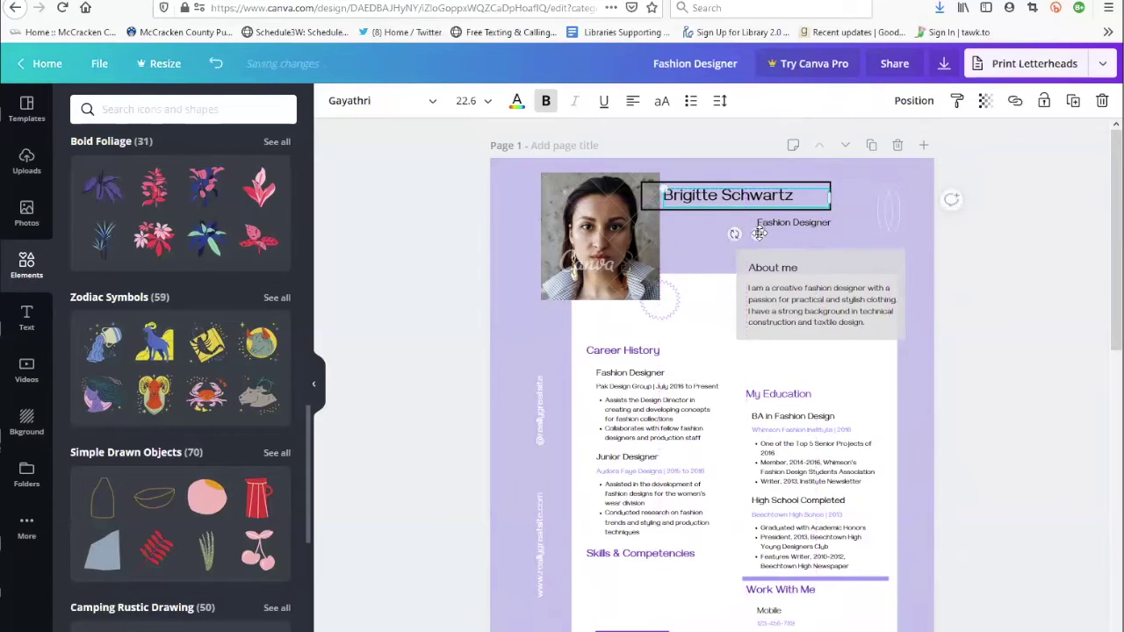
pyautogui.click(873, 193)
# Step: Examine the layering and page alignment options for the name text on page 1
pyautogui.click(819, 201)
pyautogui.click(920, 103)
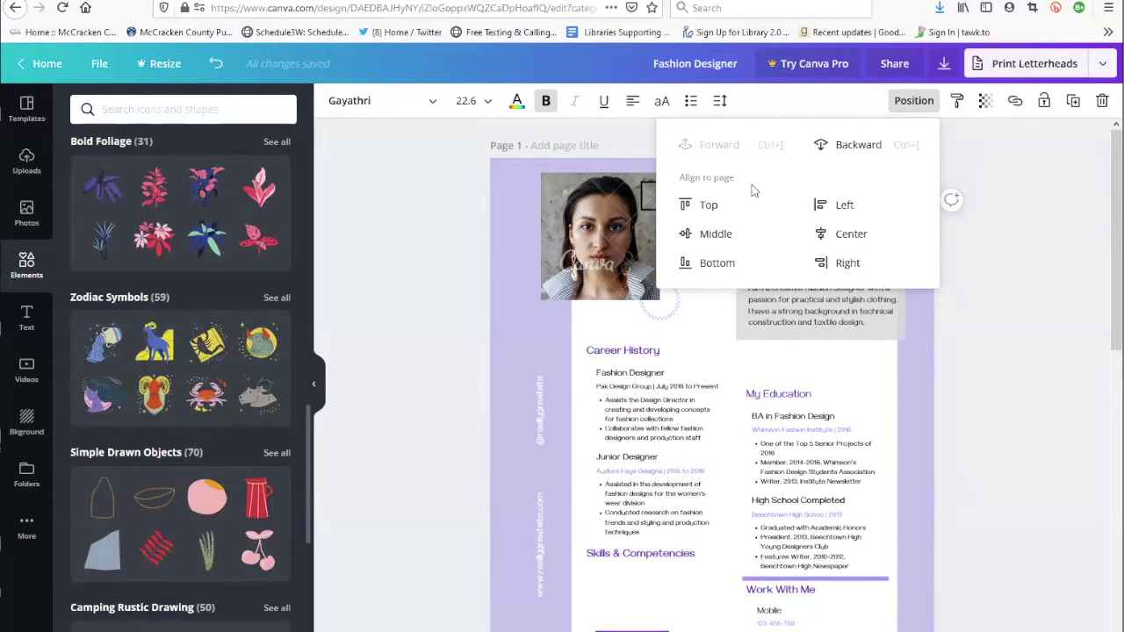
pyautogui.click(1017, 264)
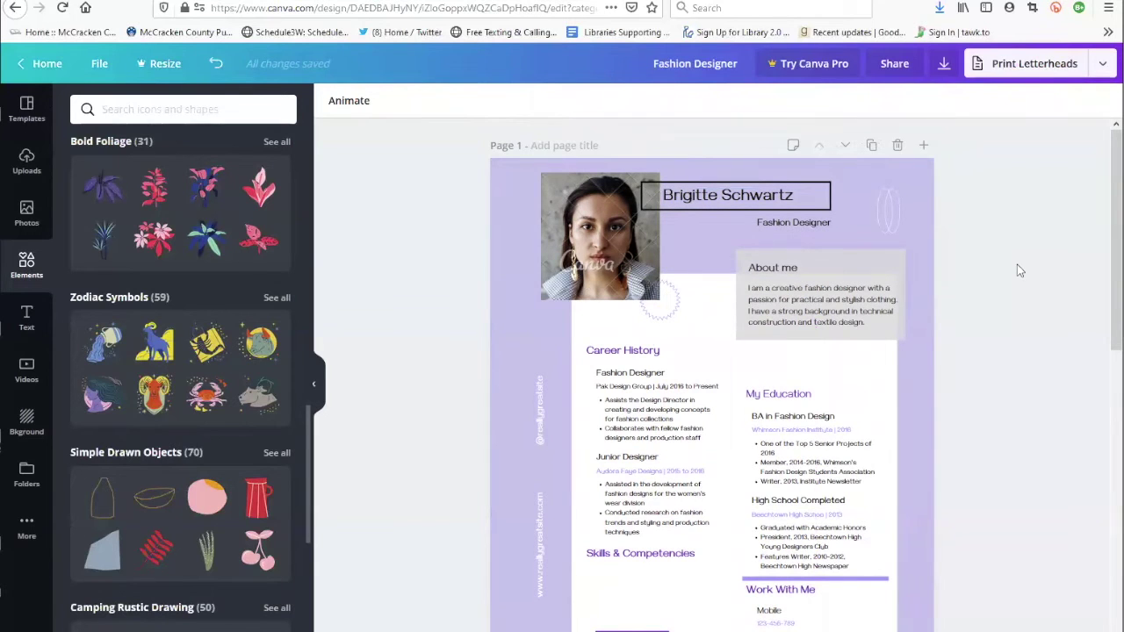
# Step: Add a body text box and a subheading text box to page 2
pyautogui.scroll(-2, 1021, 270)
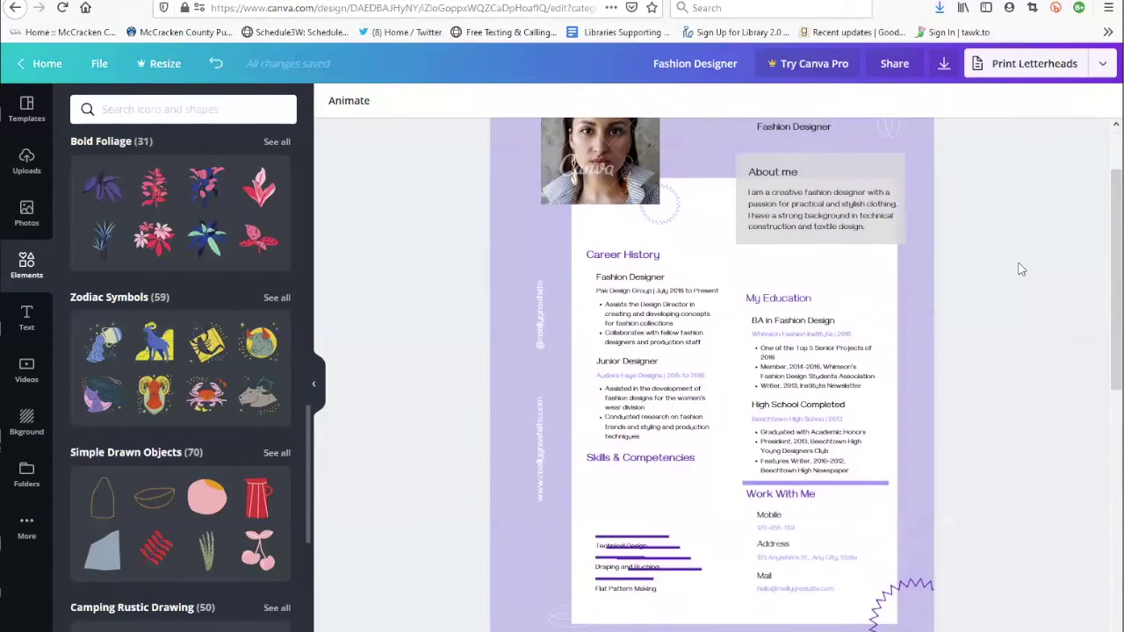
pyautogui.scroll(-4, 1021, 270)
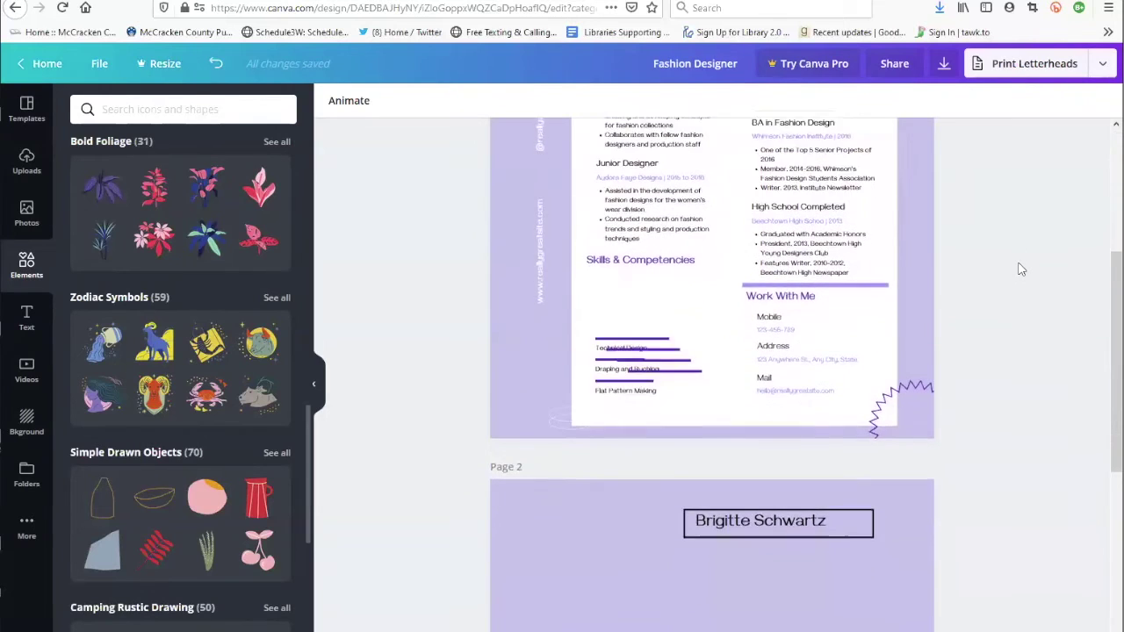
pyautogui.scroll(-1, 1021, 270)
pyautogui.scroll(-6, 1021, 270)
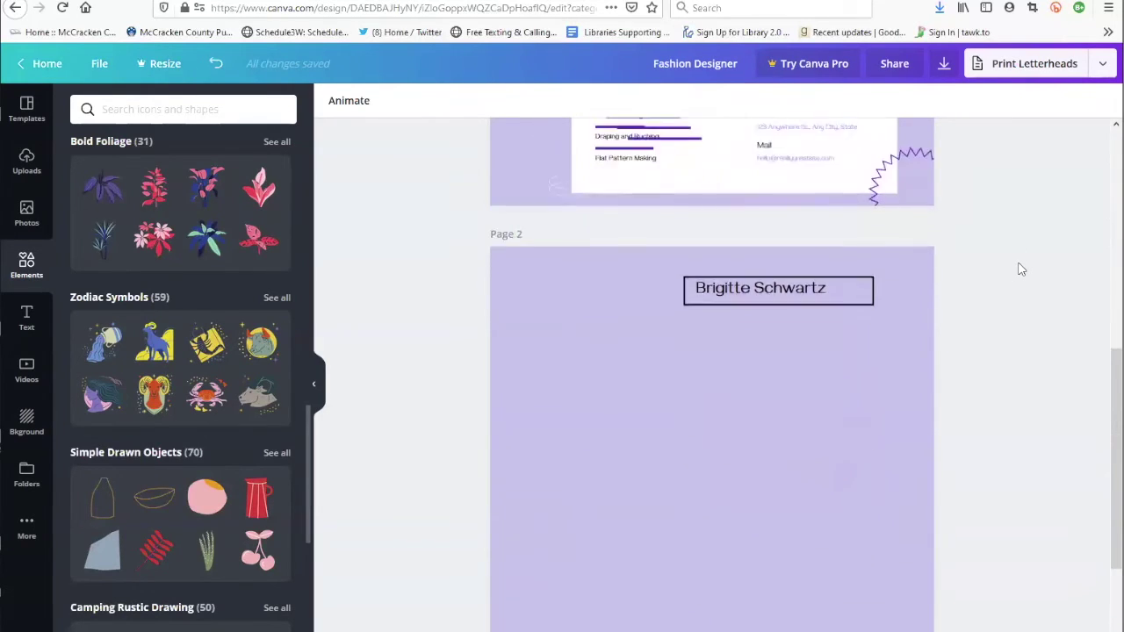
pyautogui.scroll(-1, 1021, 269)
pyautogui.scroll(1, 1021, 269)
pyautogui.scroll(-2, 1021, 269)
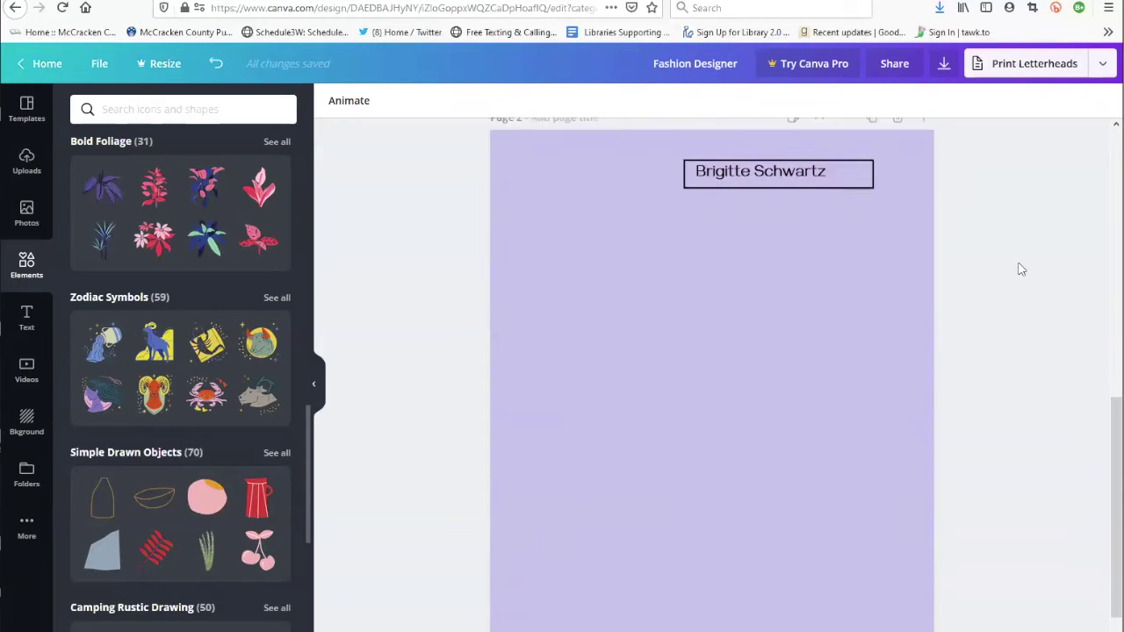
pyautogui.click(25, 319)
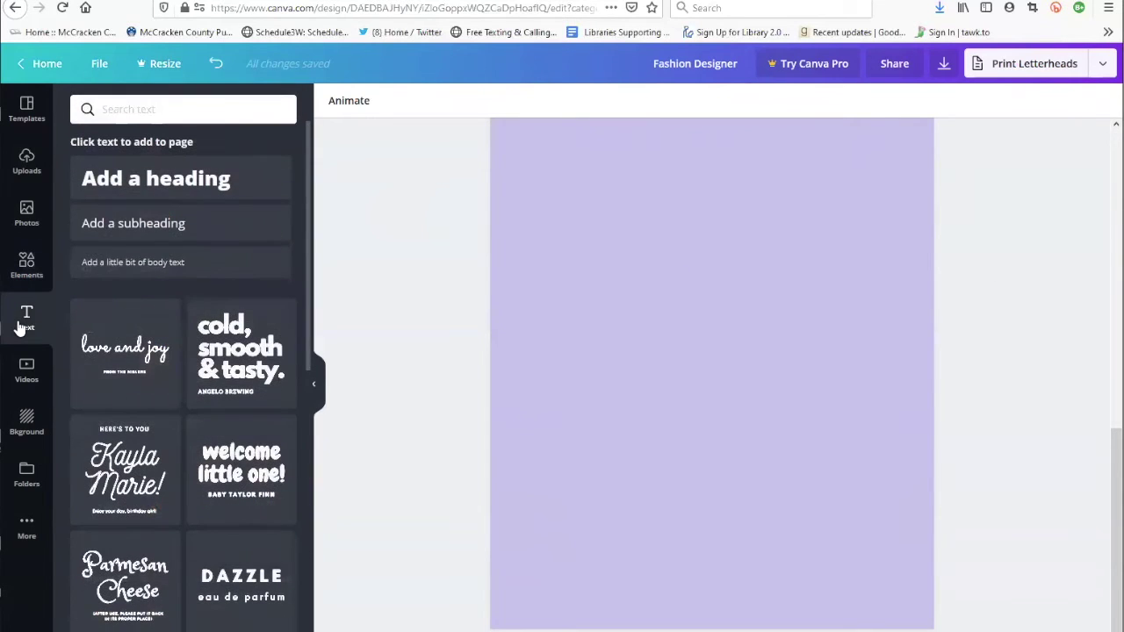
pyautogui.click(170, 273)
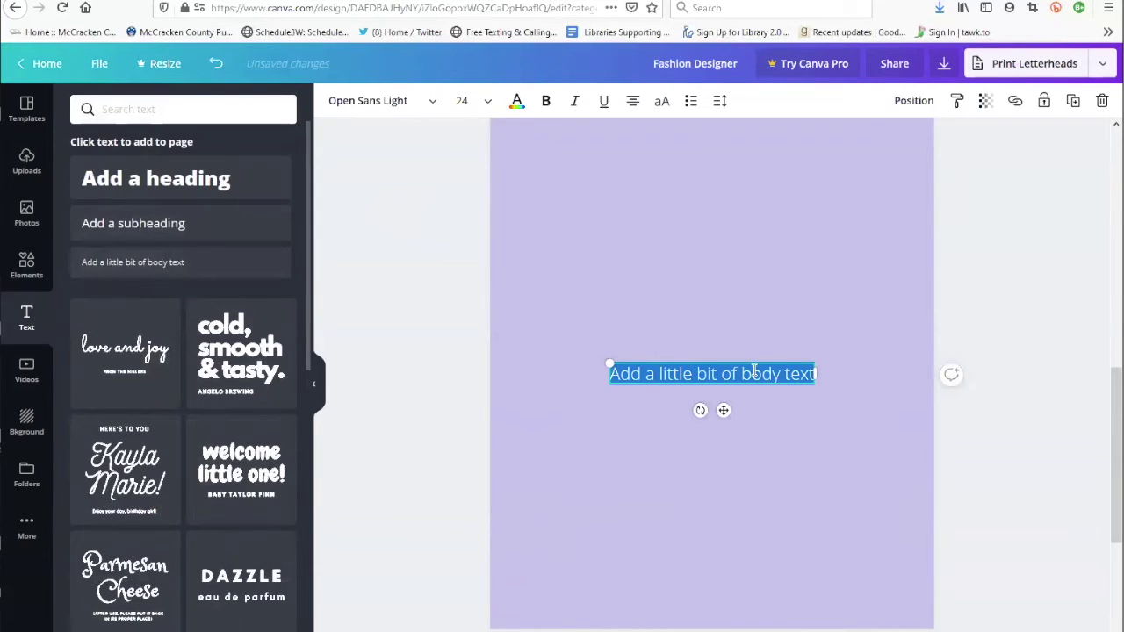
pyautogui.click(206, 226)
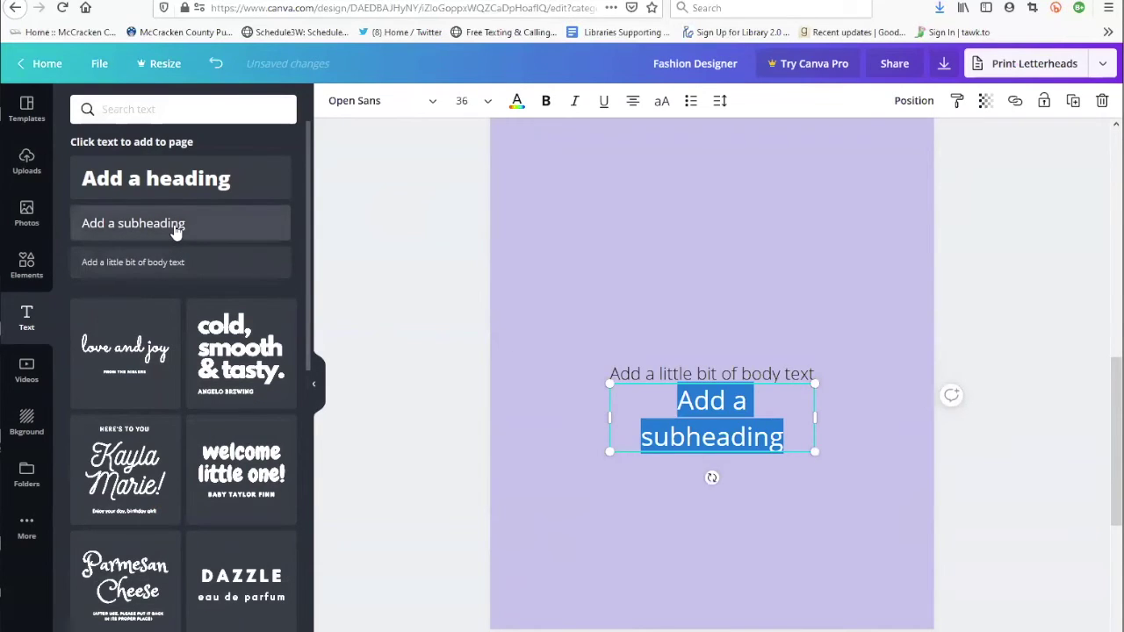
# Step: Add a heading above the body text on page 2 and delete it again
pyautogui.click(175, 195)
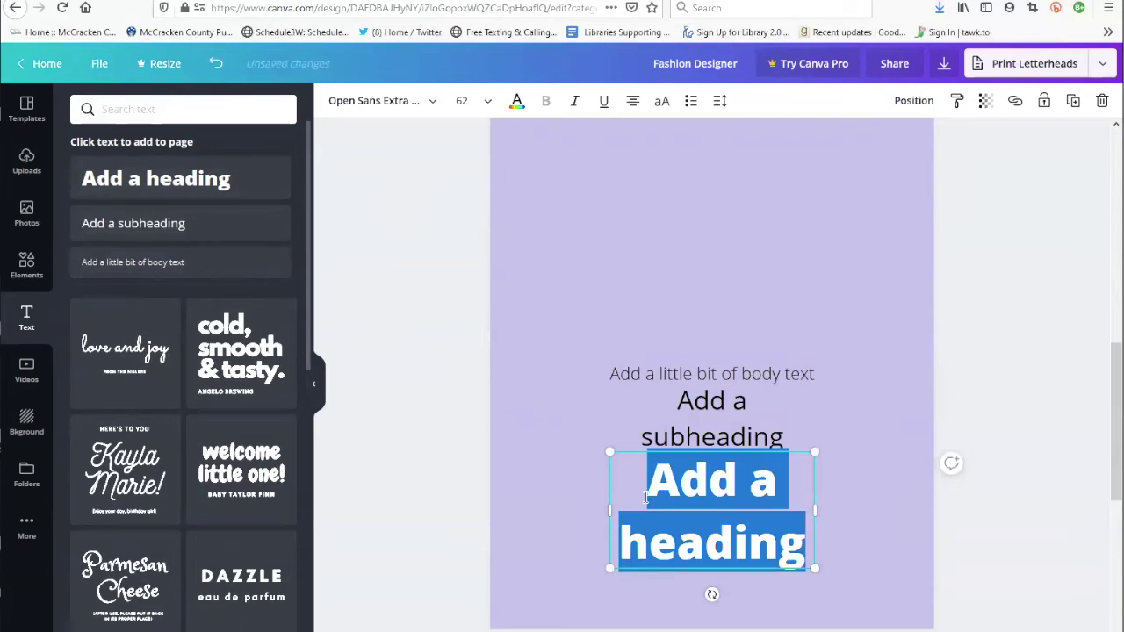
pyautogui.moveTo(782, 569); pyautogui.dragTo(760, 306)
pyautogui.click(720, 281)
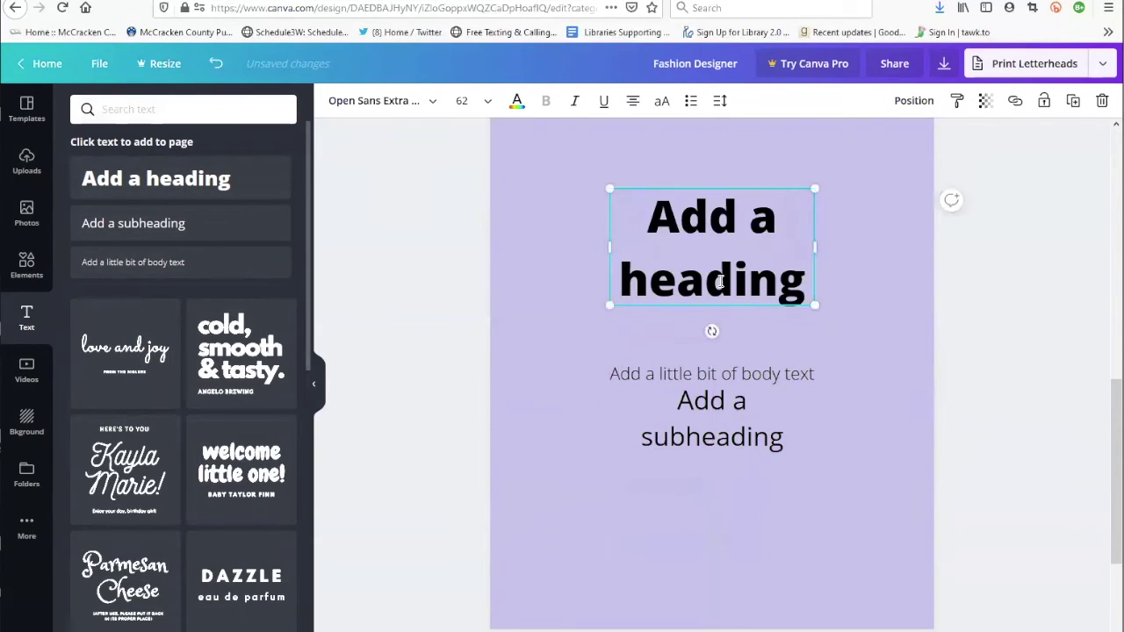
pyautogui.click(646, 180)
pyautogui.click(646, 202)
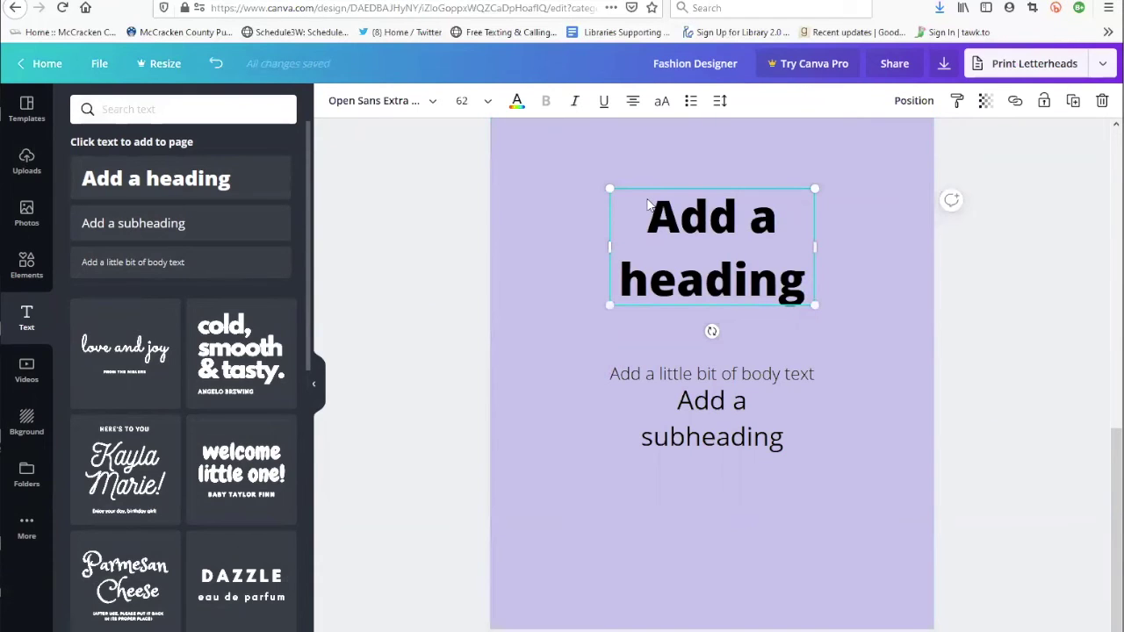
pyautogui.press('Delete')
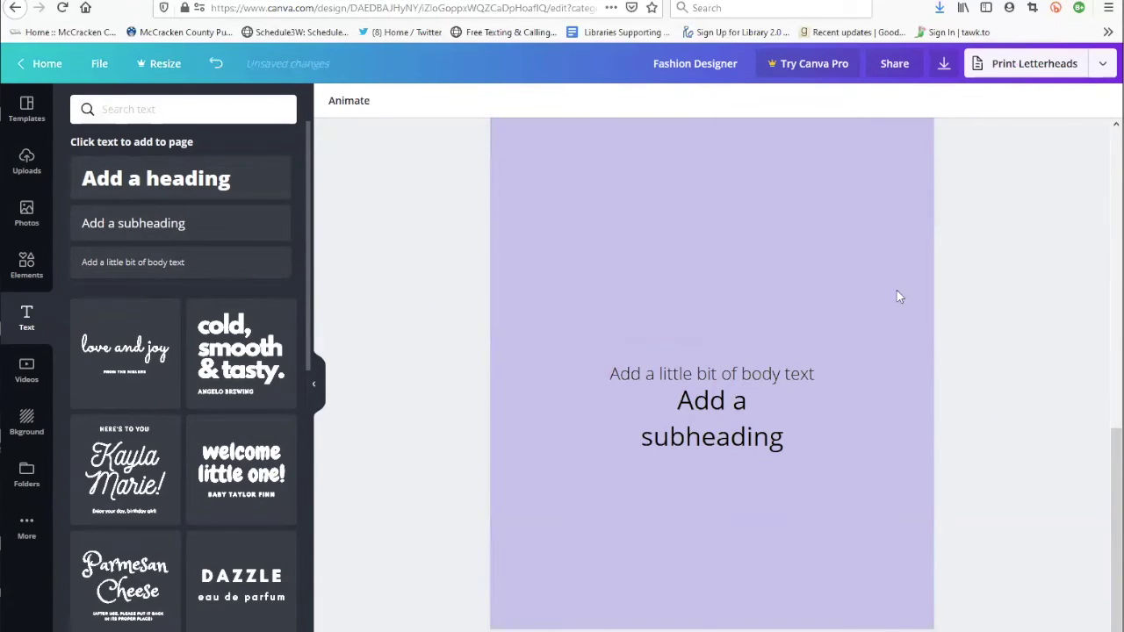
# Step: Move the subheading above the body text near the top of page 2 and widen its box to fit one line
pyautogui.click(690, 439)
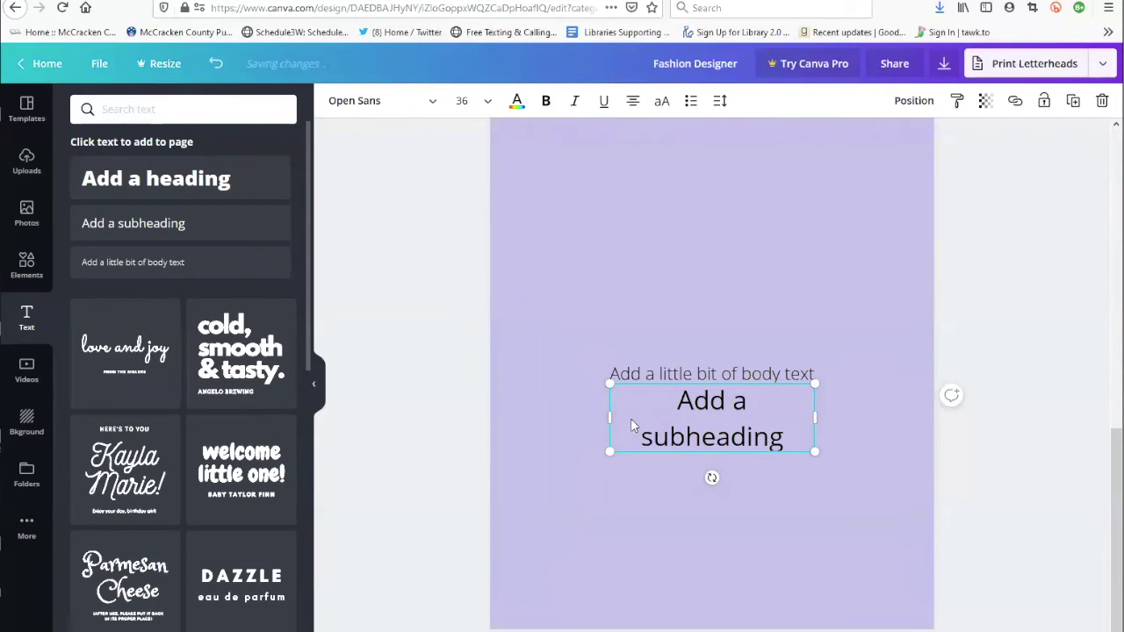
pyautogui.tripleClick(676, 410)
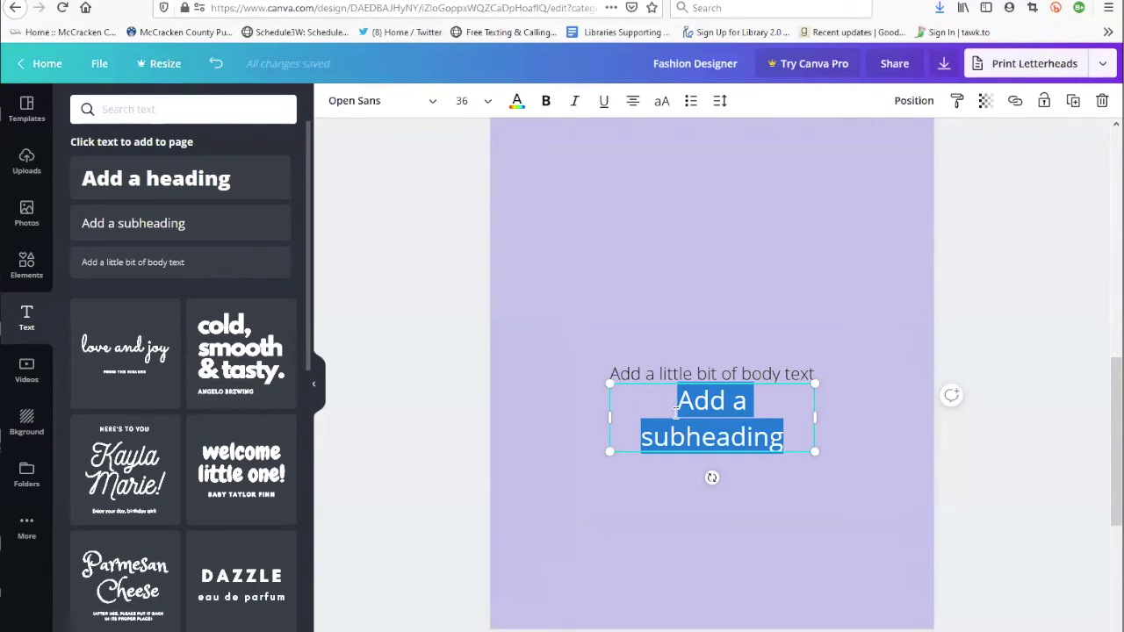
pyautogui.click(737, 491)
pyautogui.click(741, 424)
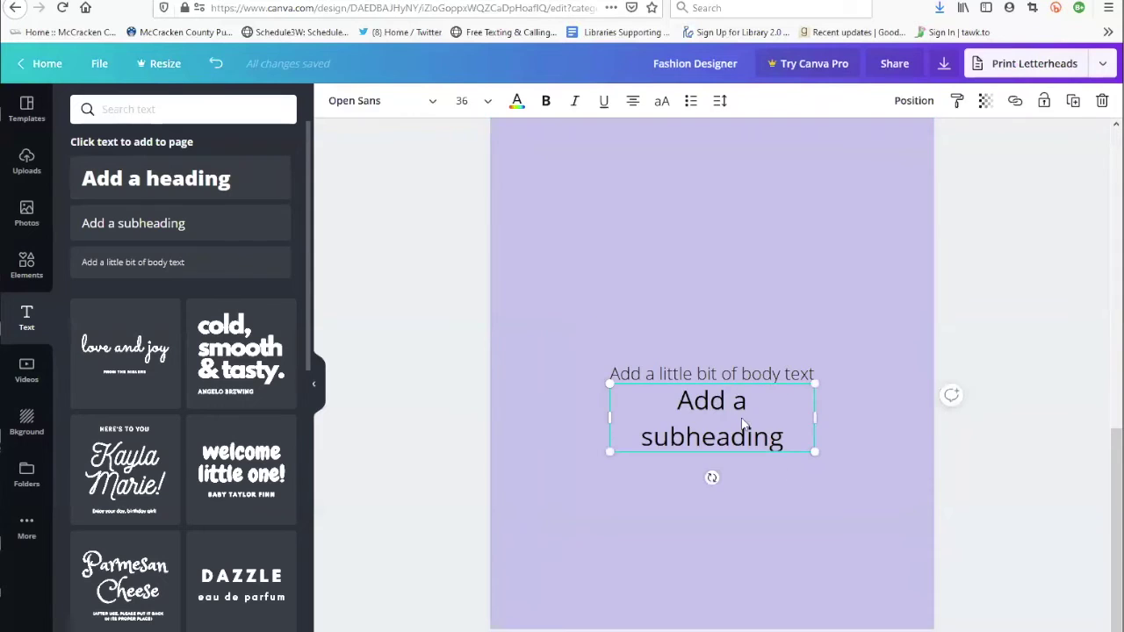
pyautogui.moveTo(715, 427); pyautogui.dragTo(690, 209)
pyautogui.moveTo(614, 187); pyautogui.dragTo(560, 181)
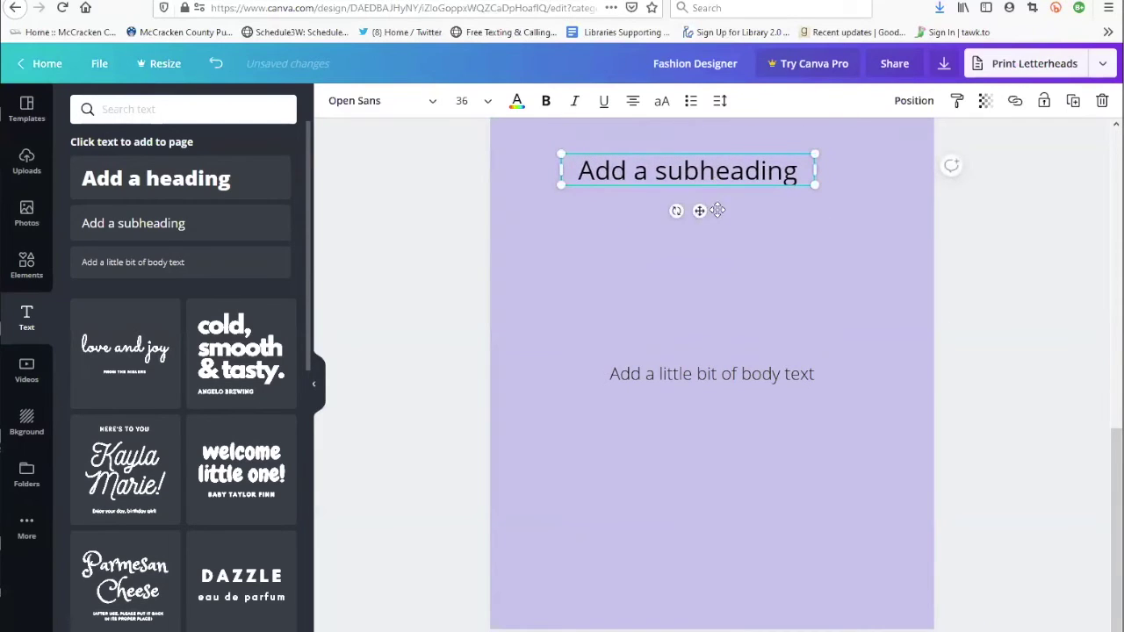
pyautogui.moveTo(699, 211); pyautogui.dragTo(675, 212)
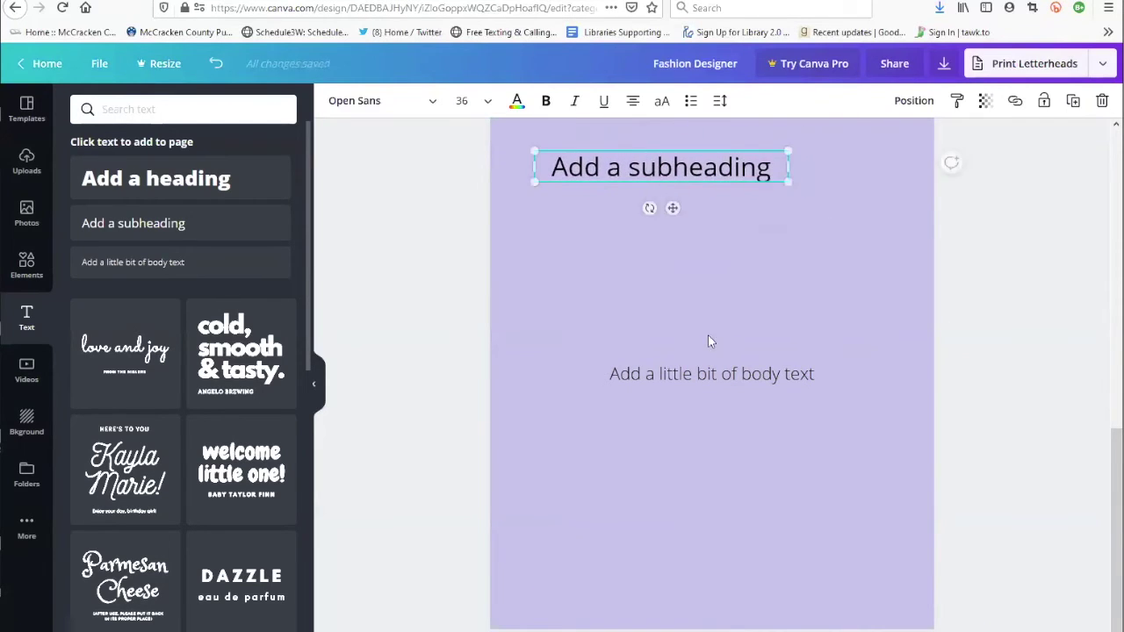
# Step: Replace the body text on page 2 with three full lines of the repeated letter "a"
pyautogui.click(728, 376)
pyautogui.tripleClick(728, 374)
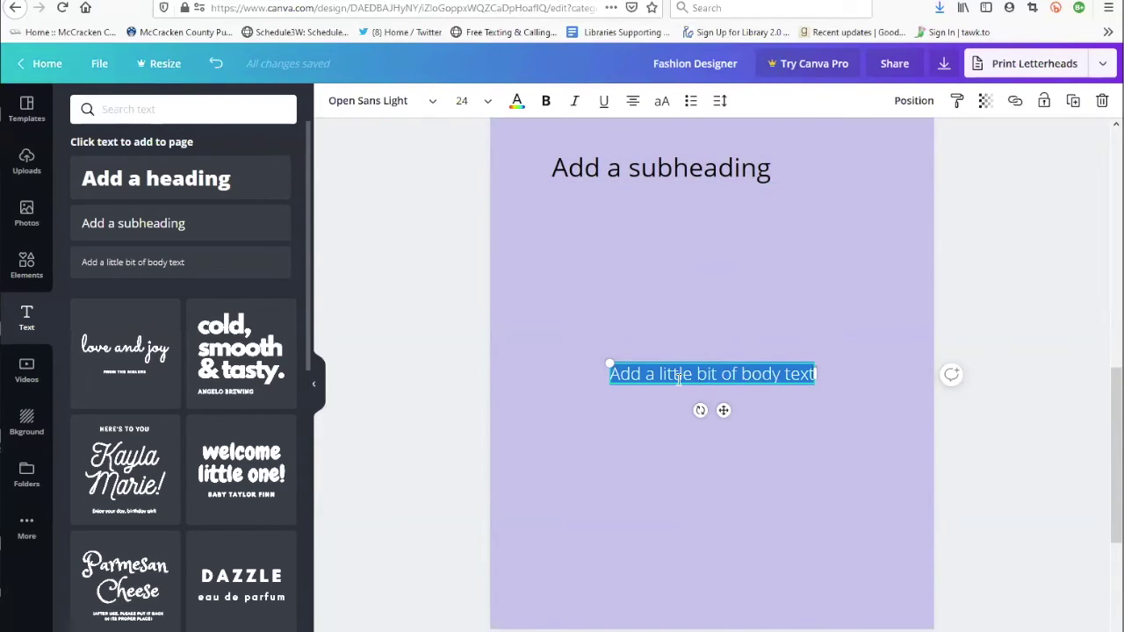
pyautogui.write('aaaaaaaaaaaaaaaaaaaaa')
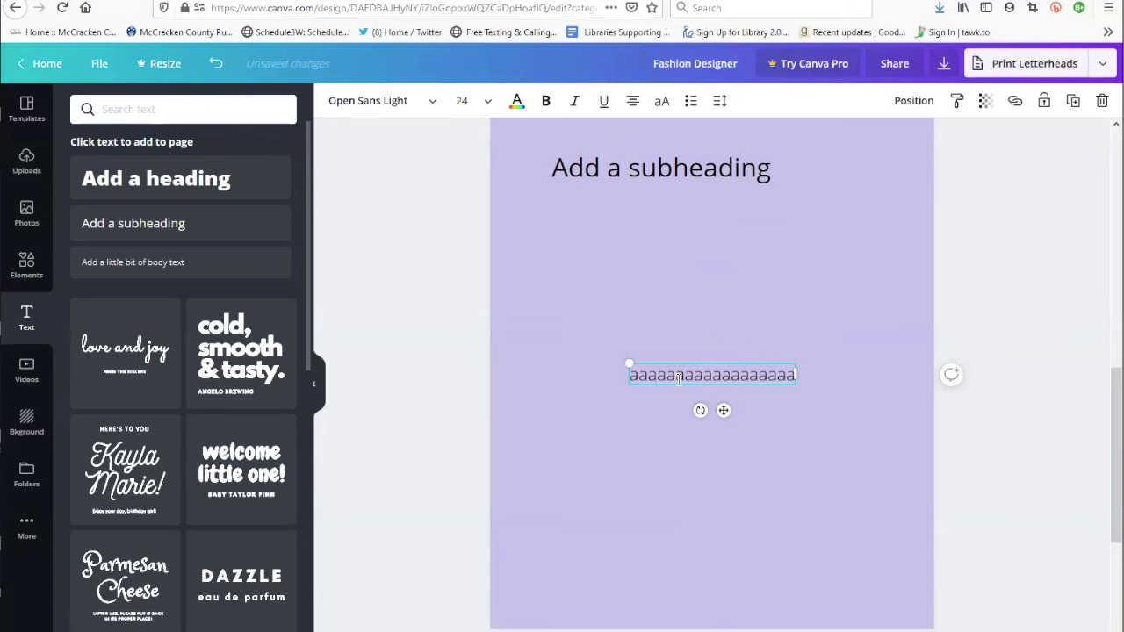
pyautogui.write('aaaaaaaaaaaaaaaaaaaaaaaaaaaaaaaaaaaaaaaaaaaaa')
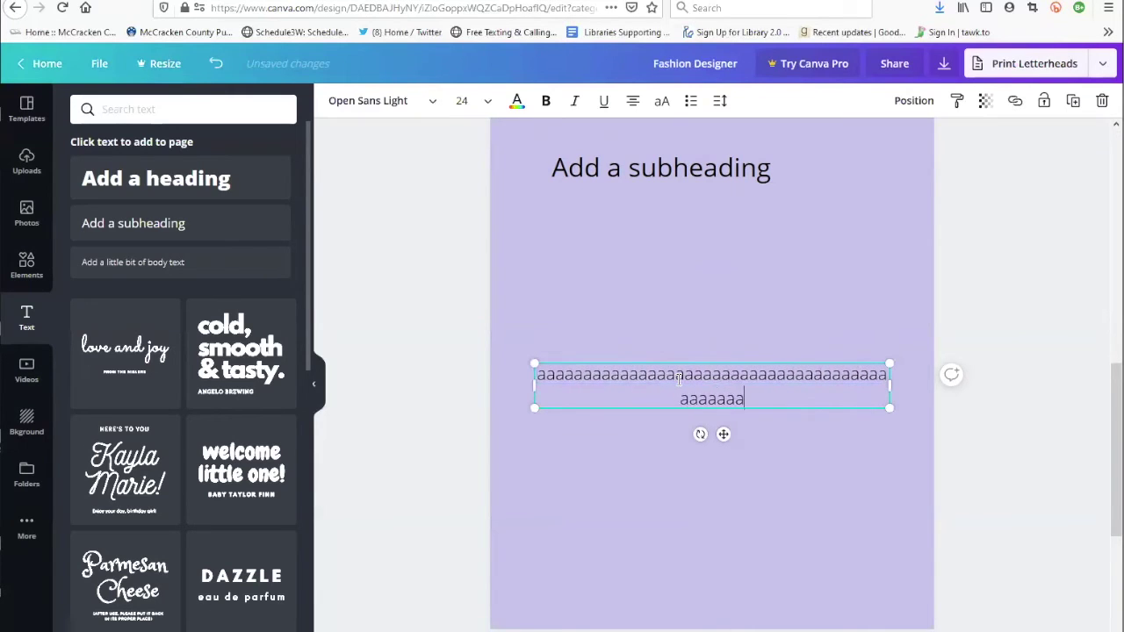
pyautogui.write('aaaaaaaaaaaaaaaaaaaaaaaaaaaaaaaa')
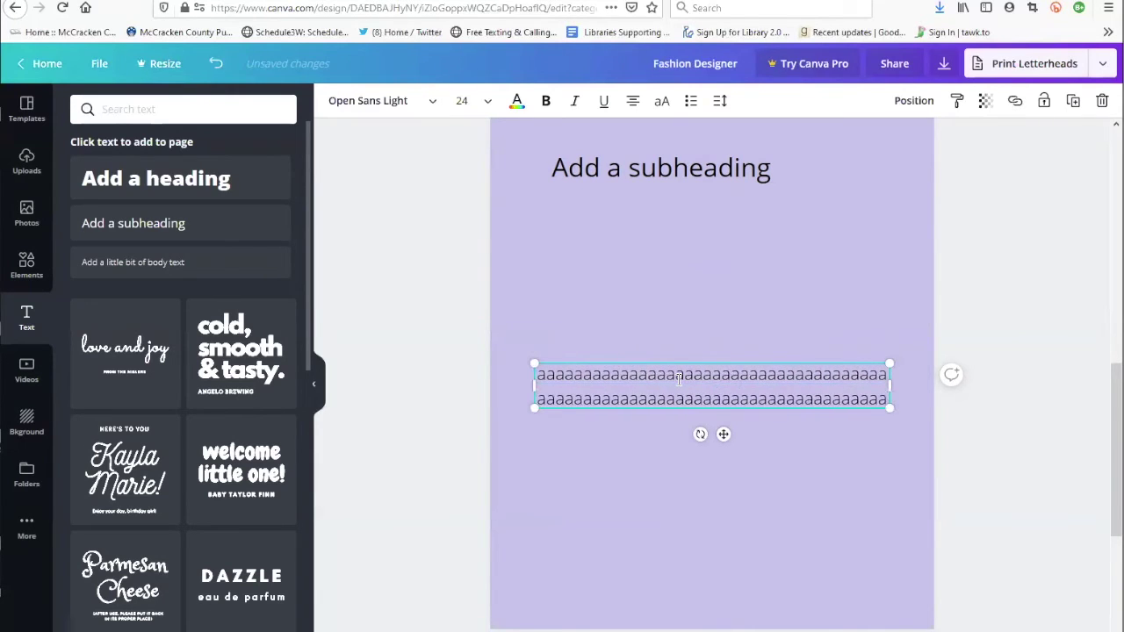
pyautogui.write('aaaaaaaaaaaaaaaaaaaaaaaaaaaaaa')
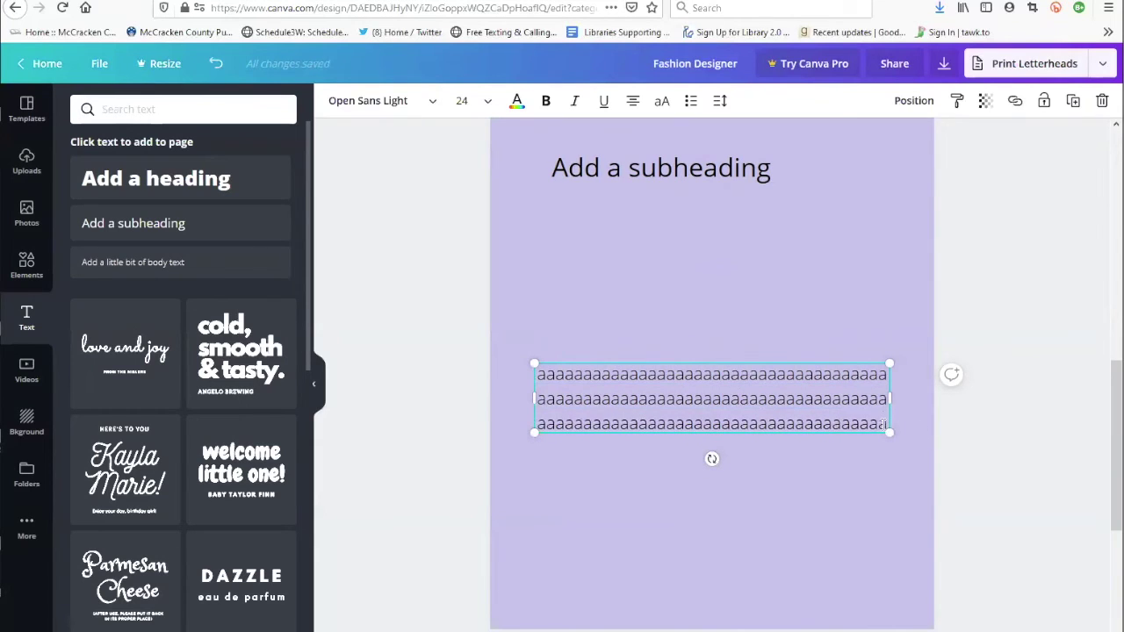
# Step: Set all the repeated-letter body text on page 2 to the Gayathri font at size 14
pyautogui.moveTo(888, 423); pyautogui.dragTo(543, 367)
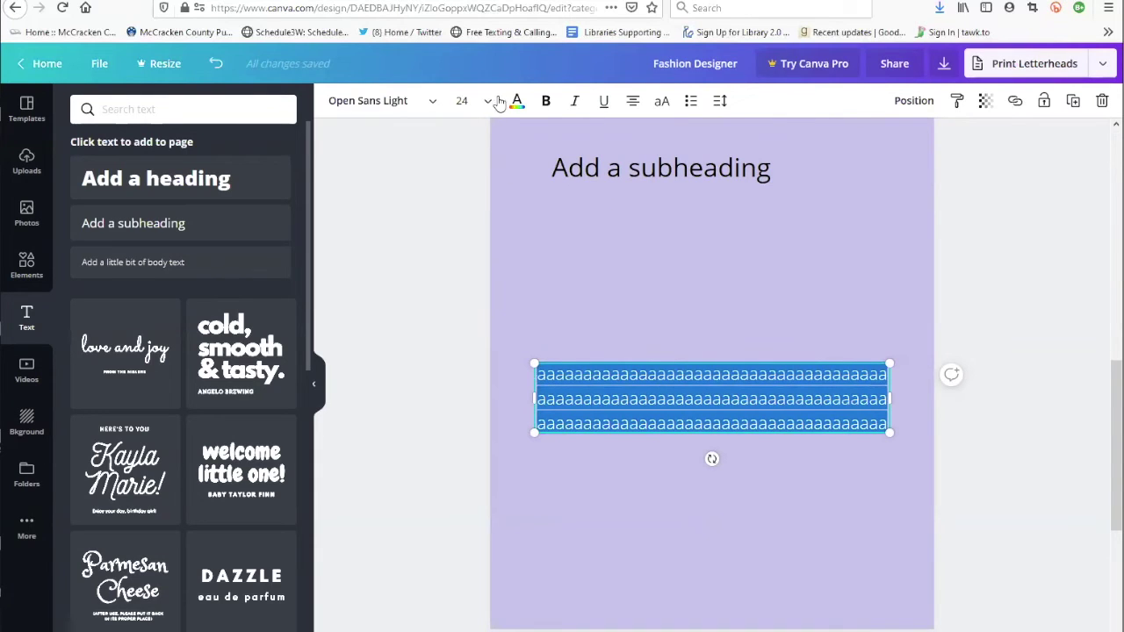
pyautogui.click(432, 105)
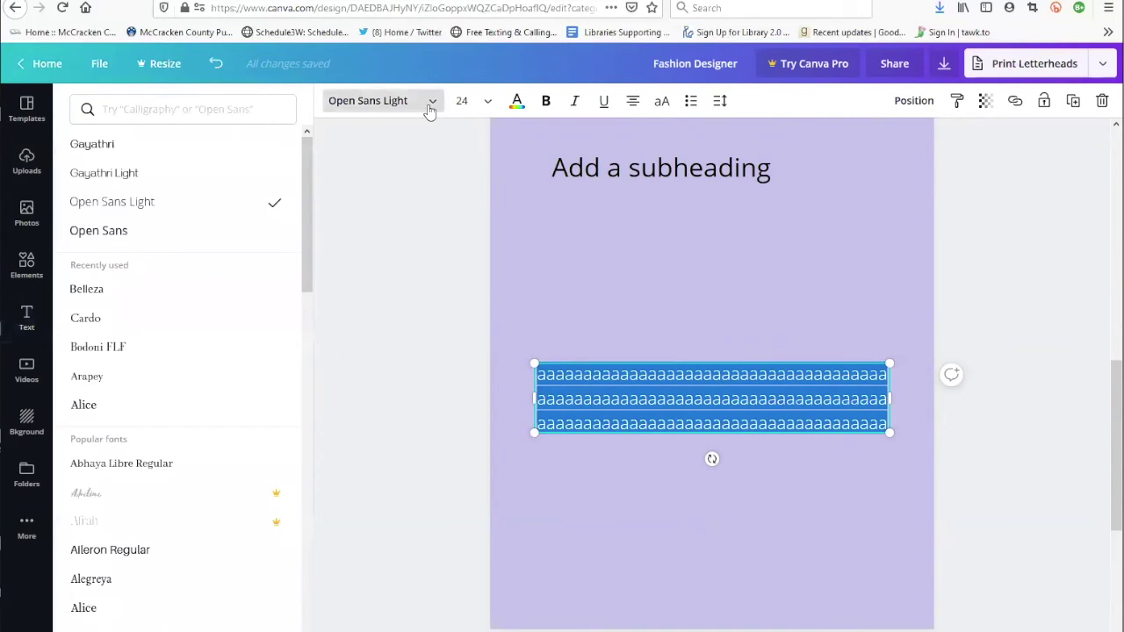
pyautogui.click(96, 145)
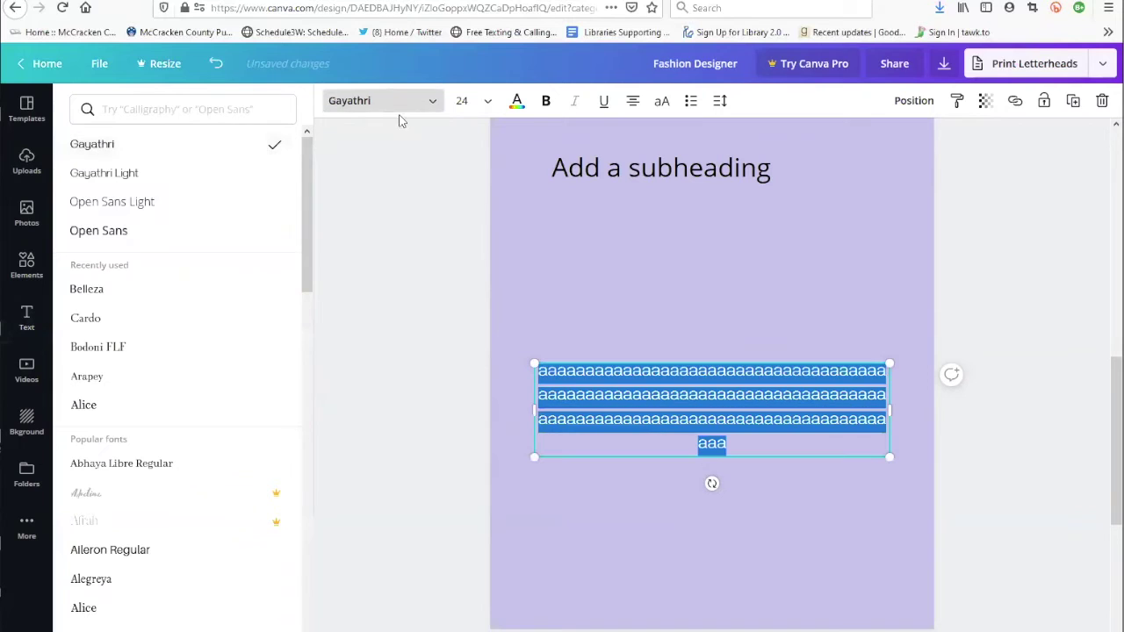
pyautogui.click(487, 101)
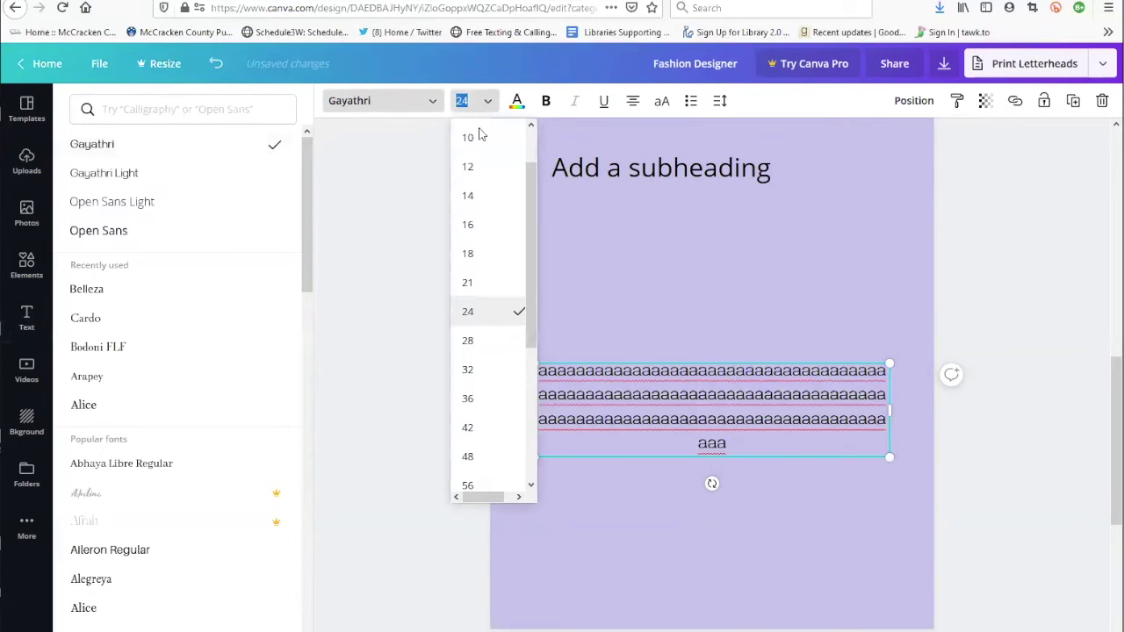
pyautogui.click(468, 195)
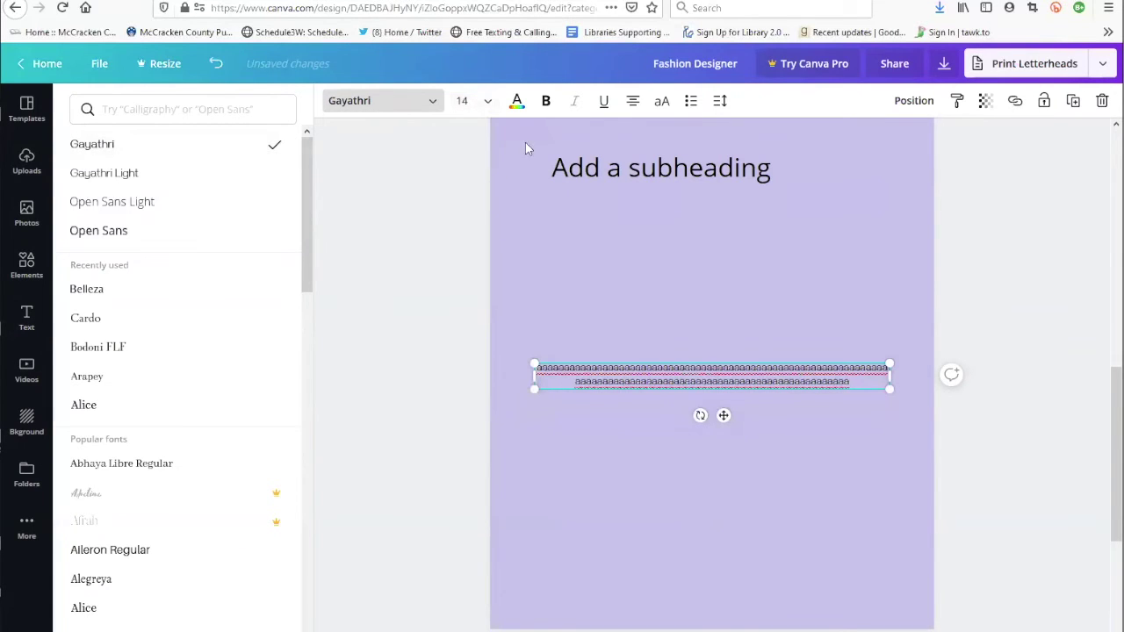
# Step: Left-align the body text on page 2 and try uppercase on it, returning it to lowercase
pyautogui.click(632, 101)
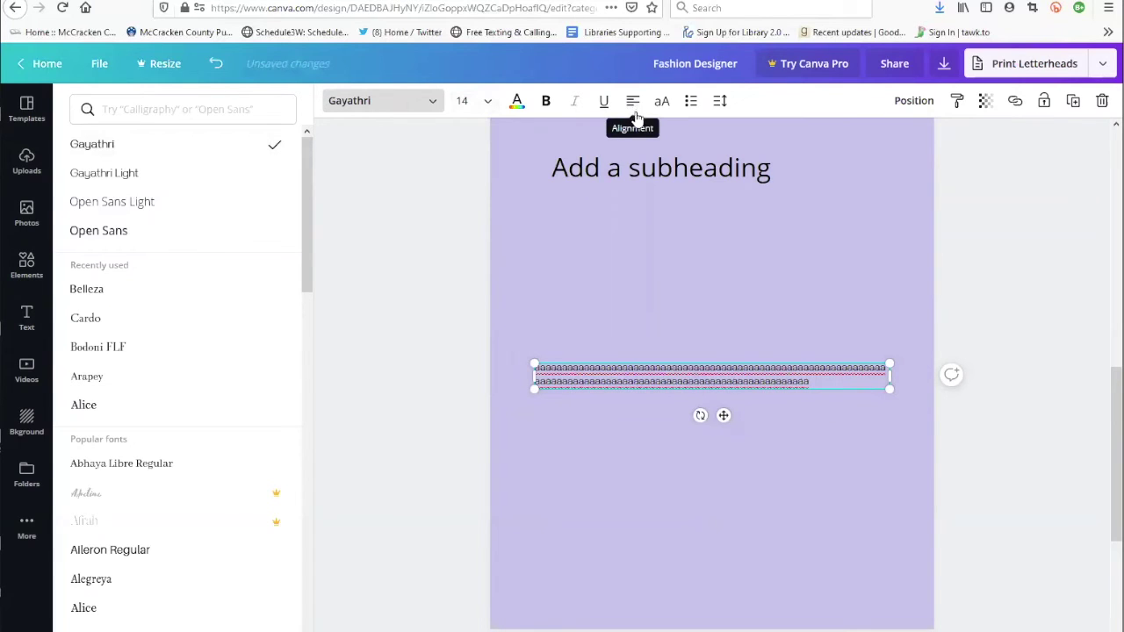
pyautogui.click(634, 104)
pyautogui.click(633, 103)
pyautogui.click(634, 103)
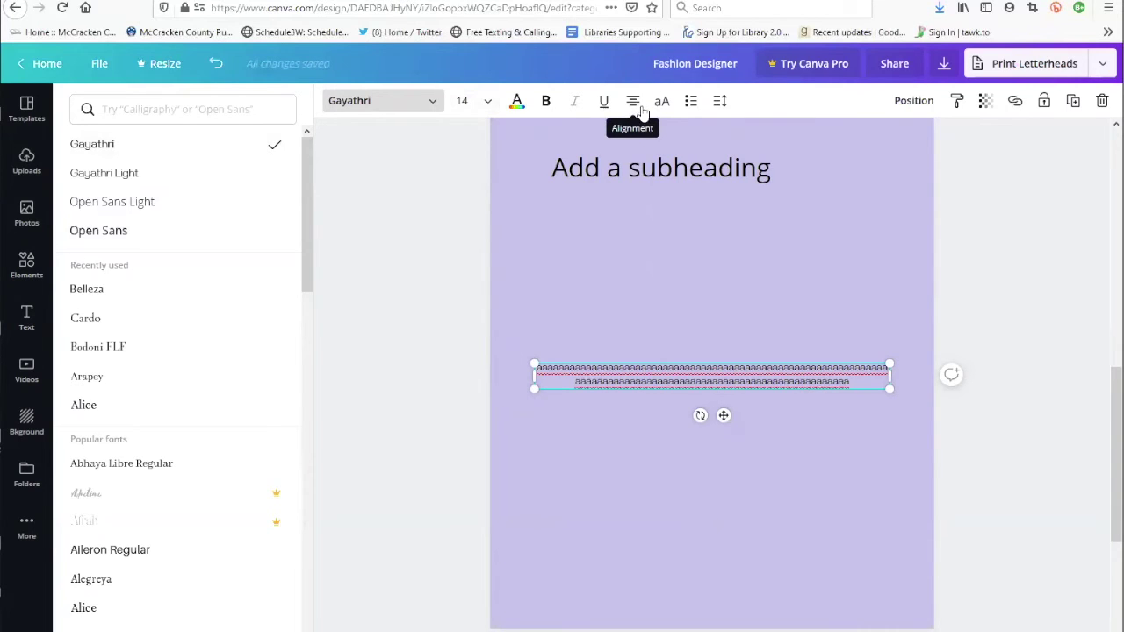
pyautogui.click(633, 104)
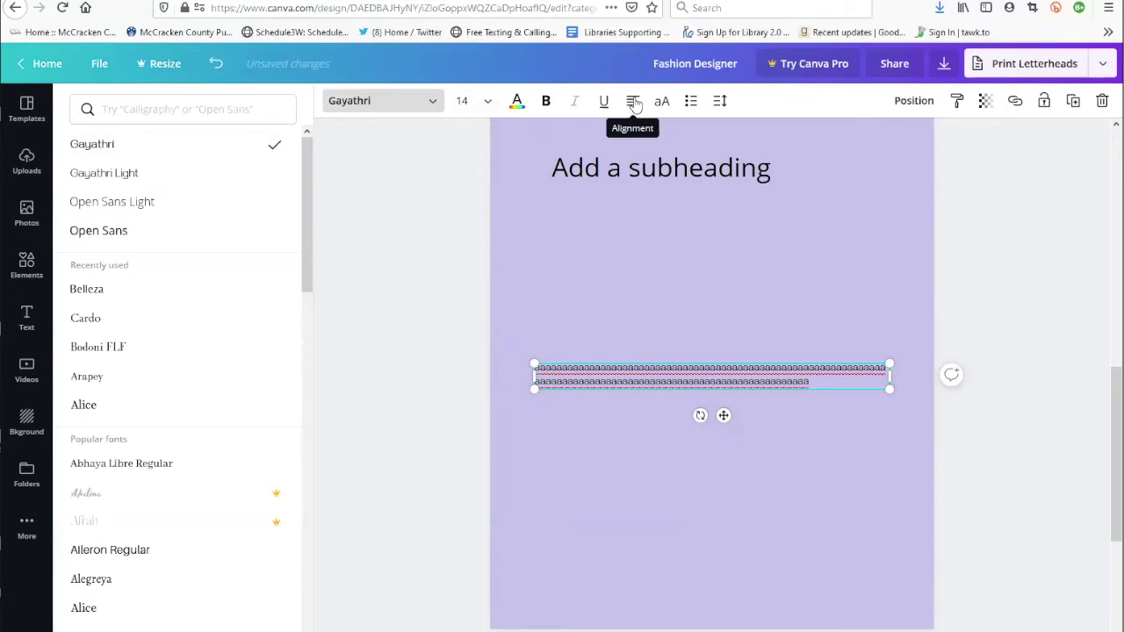
pyautogui.click(633, 104)
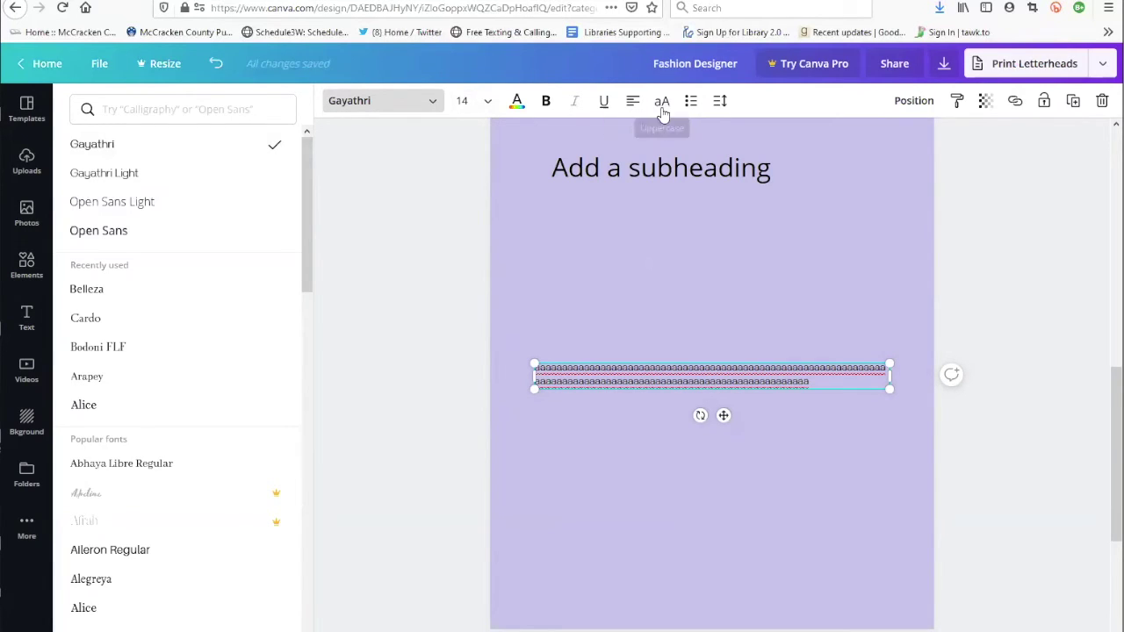
pyautogui.click(663, 103)
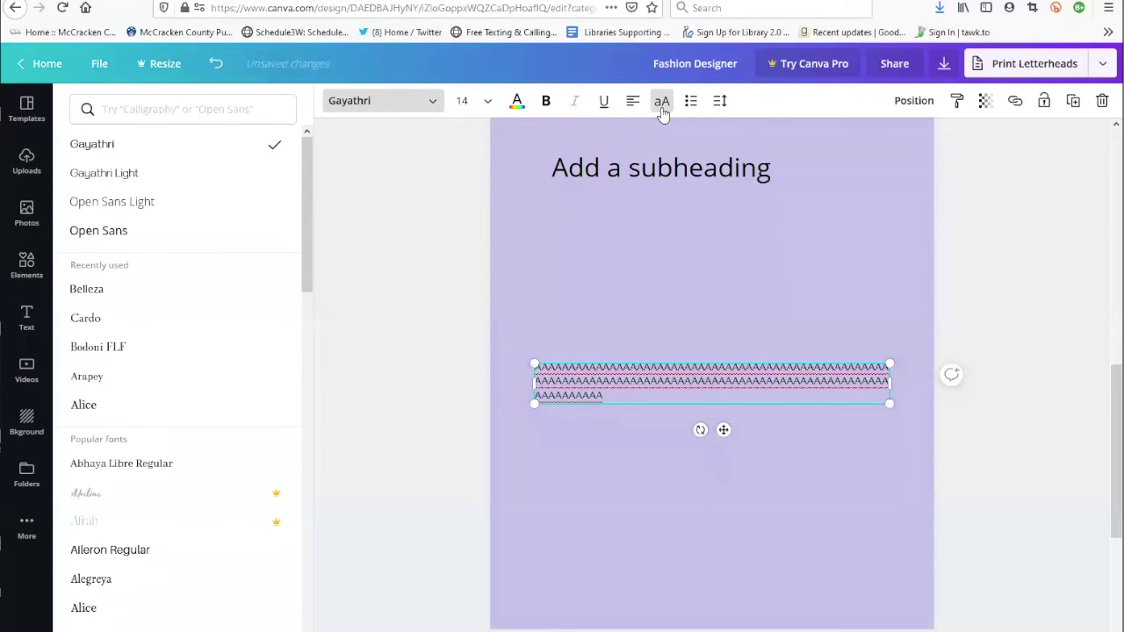
pyautogui.click(663, 104)
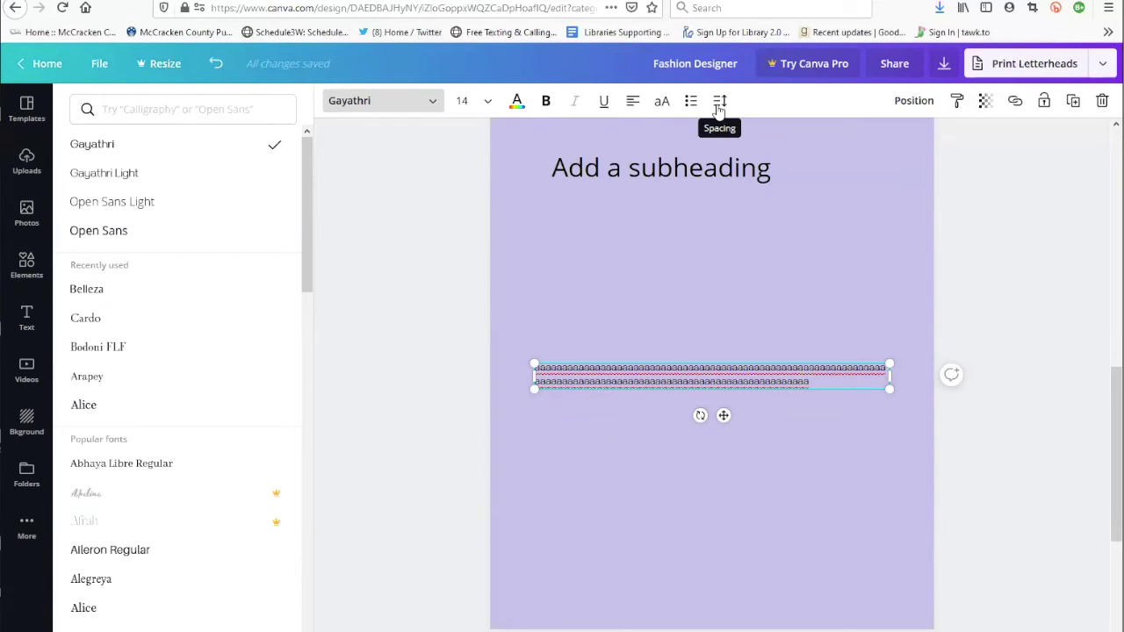
# Step: Color the body text on page 2 dark purple and move it up to just below the subheading
pyautogui.click(517, 102)
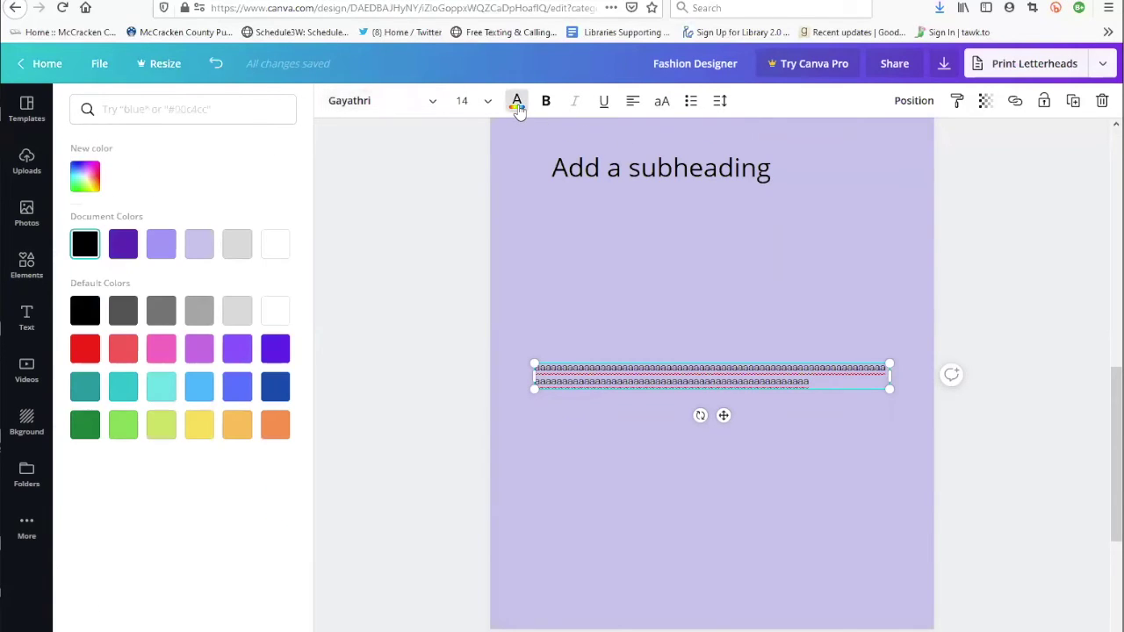
pyautogui.click(123, 244)
pyautogui.click(696, 442)
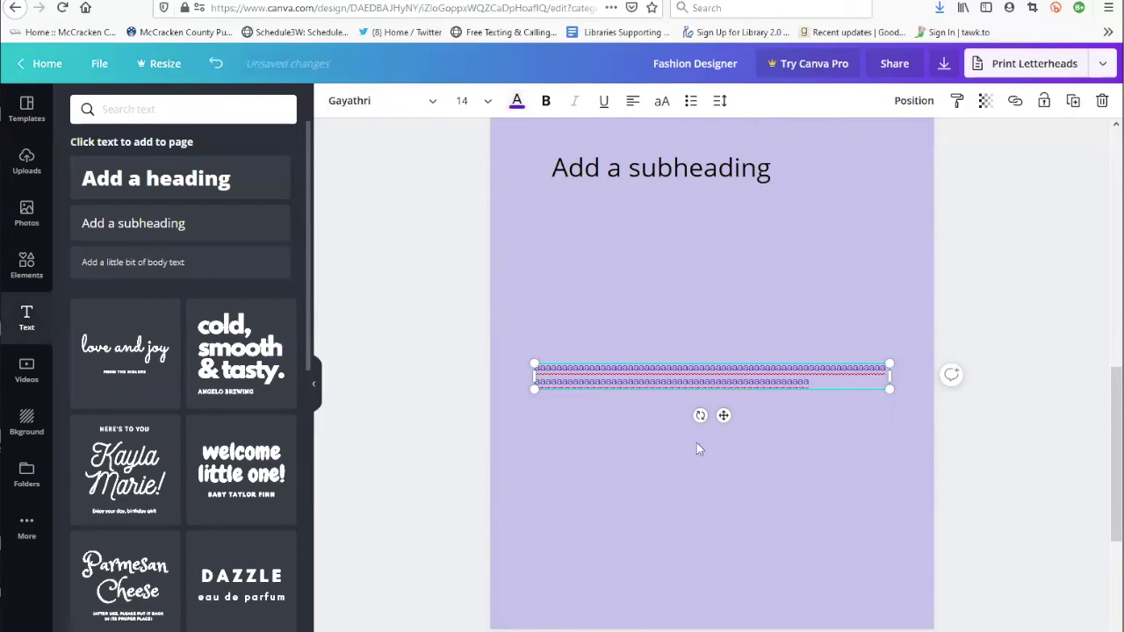
pyautogui.moveTo(724, 398); pyautogui.dragTo(724, 275)
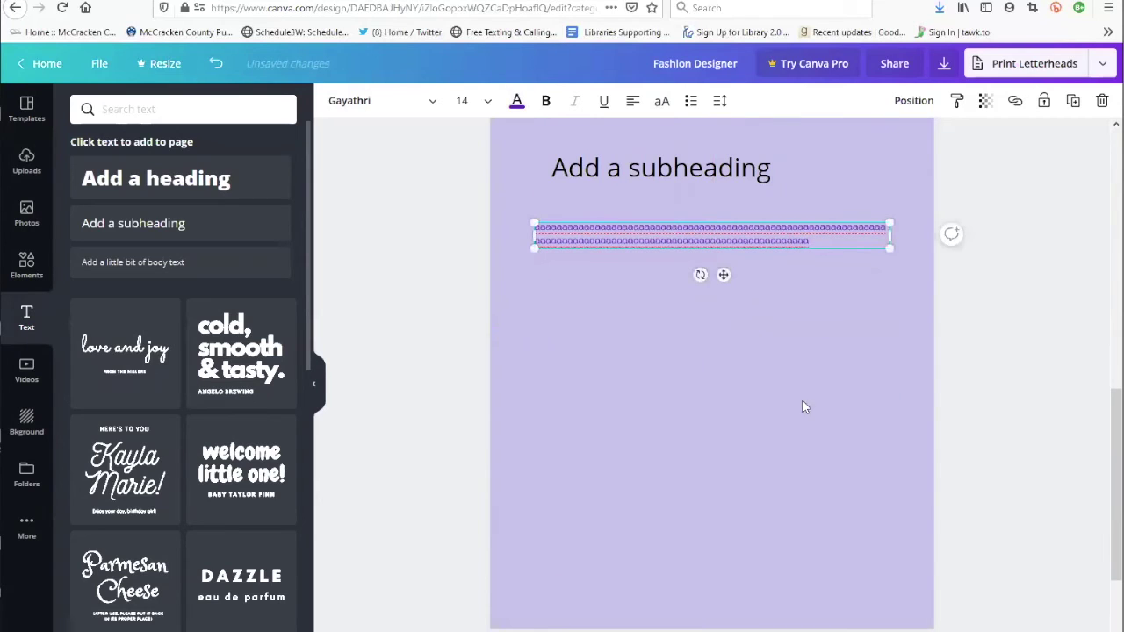
# Step: Change the page 2 background to the custom light lavender color #ebeafa
pyautogui.click(924, 344)
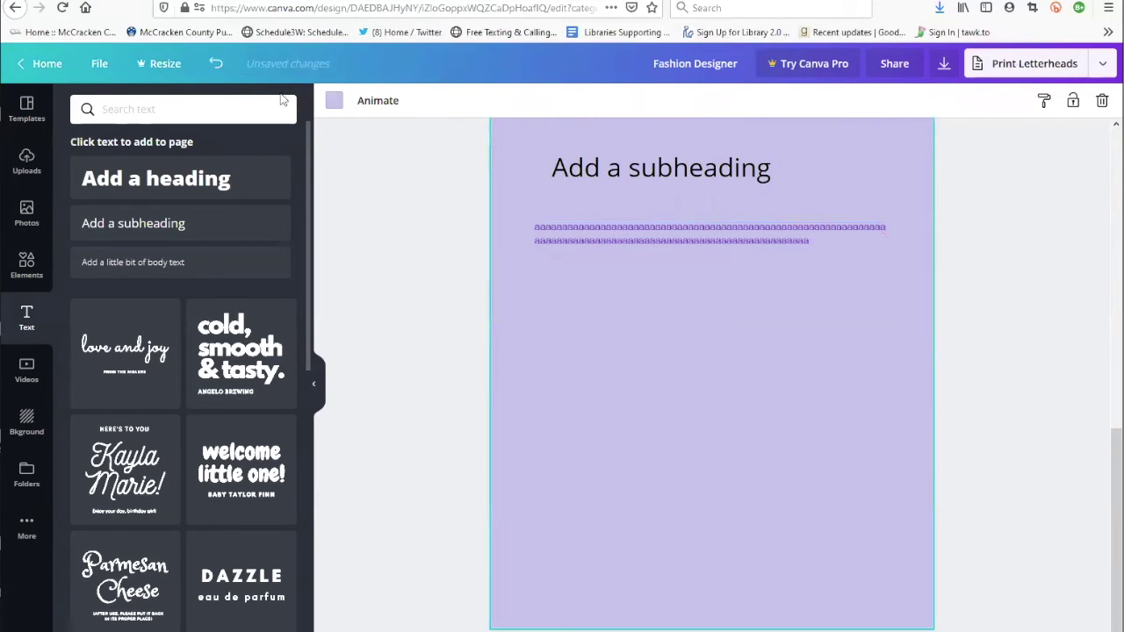
pyautogui.click(334, 100)
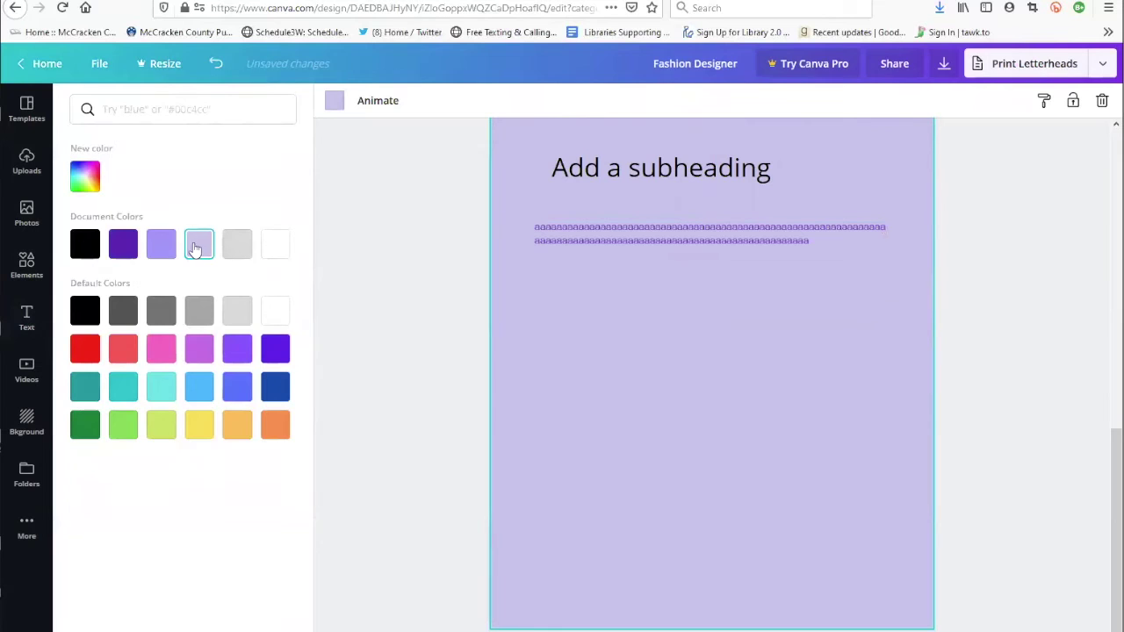
pyautogui.click(86, 180)
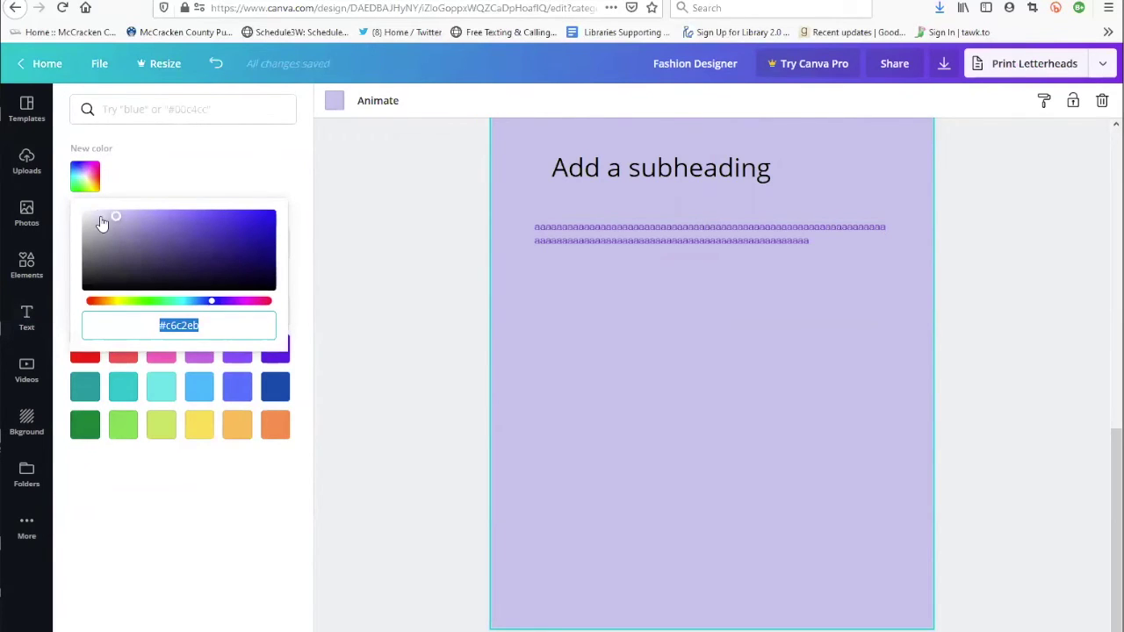
pyautogui.moveTo(112, 223); pyautogui.dragTo(94, 214)
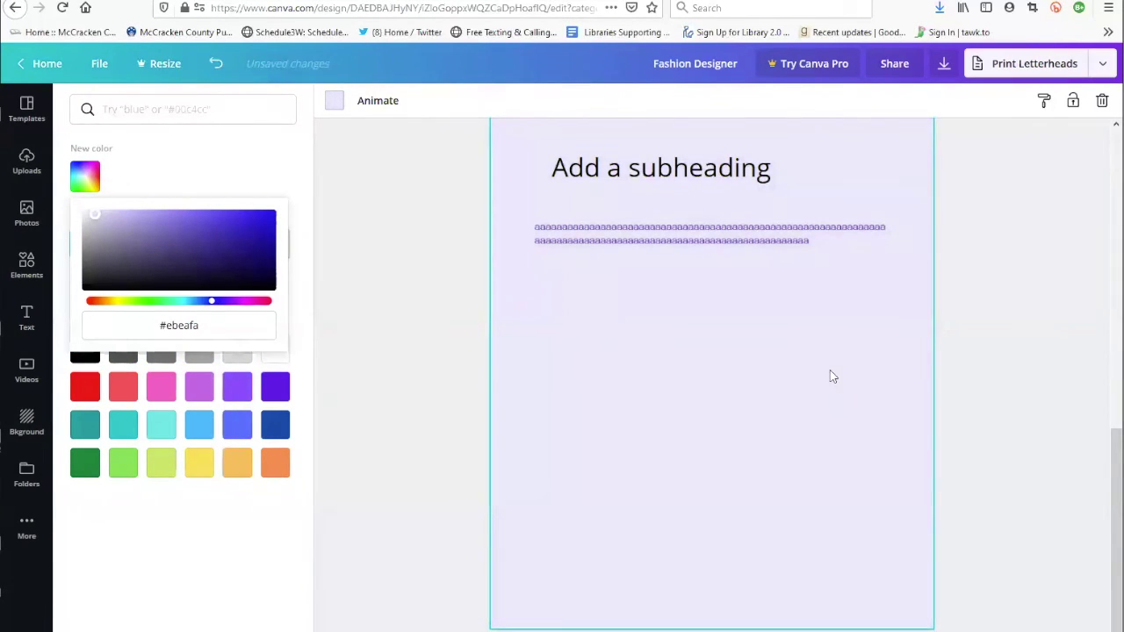
pyautogui.click(983, 377)
# Step: Apply the same light lavender document color #ebeafa to the page 1 background
pyautogui.scroll(6, 984, 378)
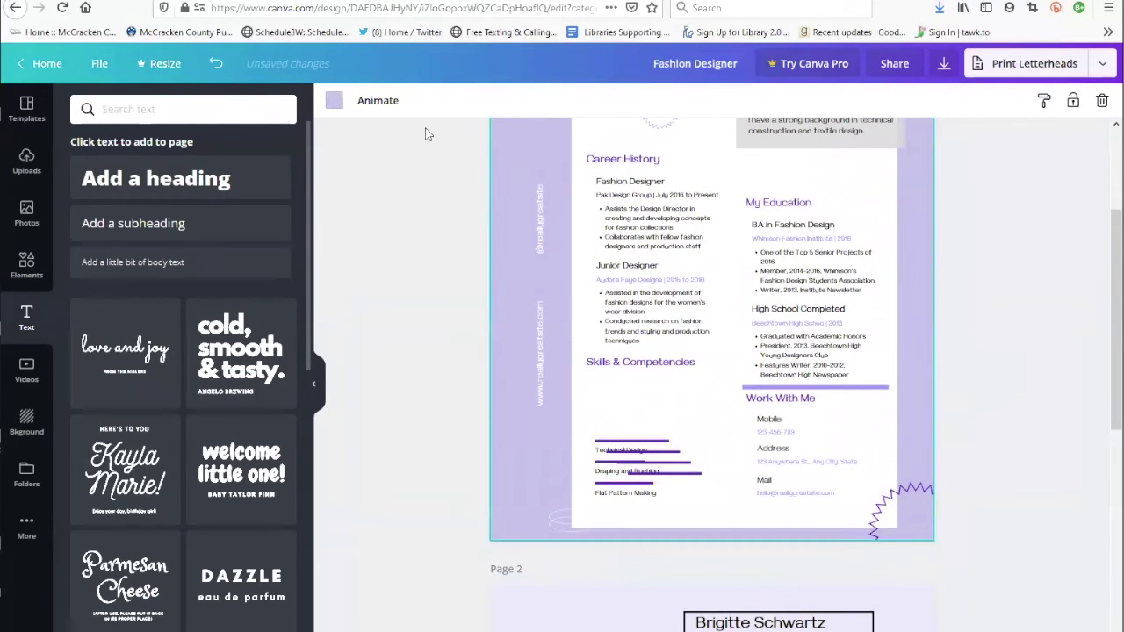
pyautogui.click(334, 102)
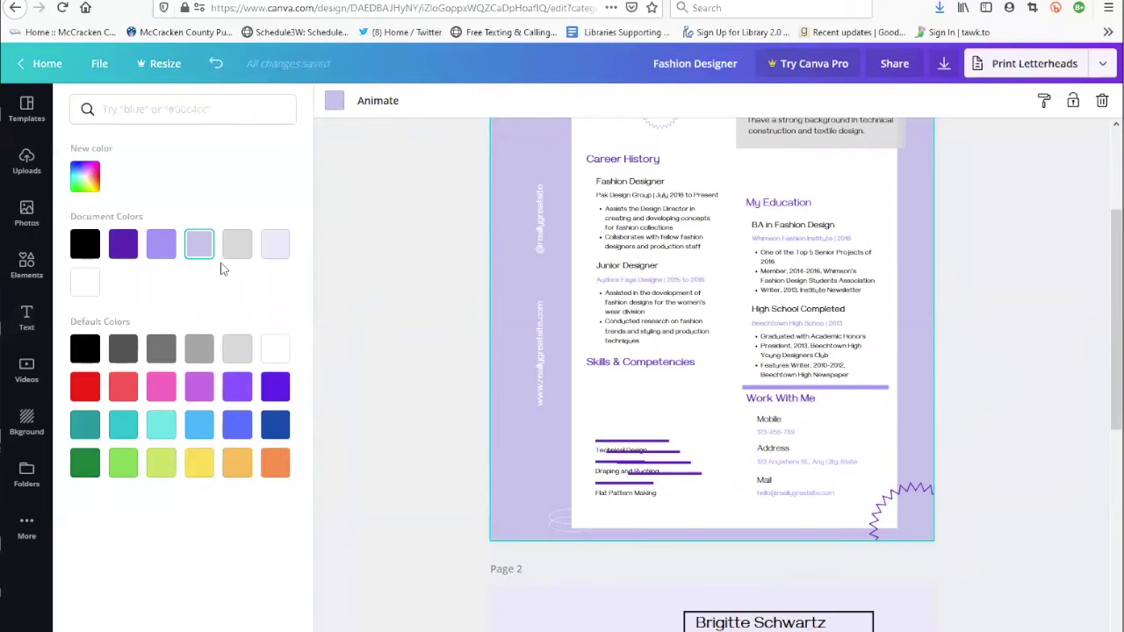
pyautogui.click(275, 245)
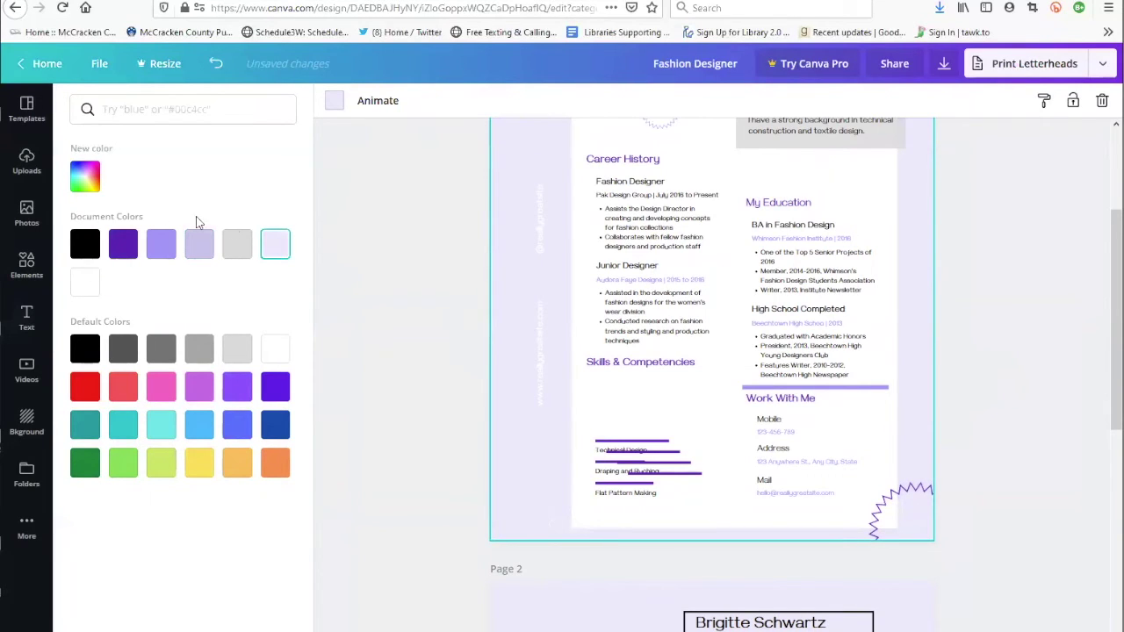
# Step: Recolor the vertical website address and the vertical social handle on page 1 black
pyautogui.click(538, 355)
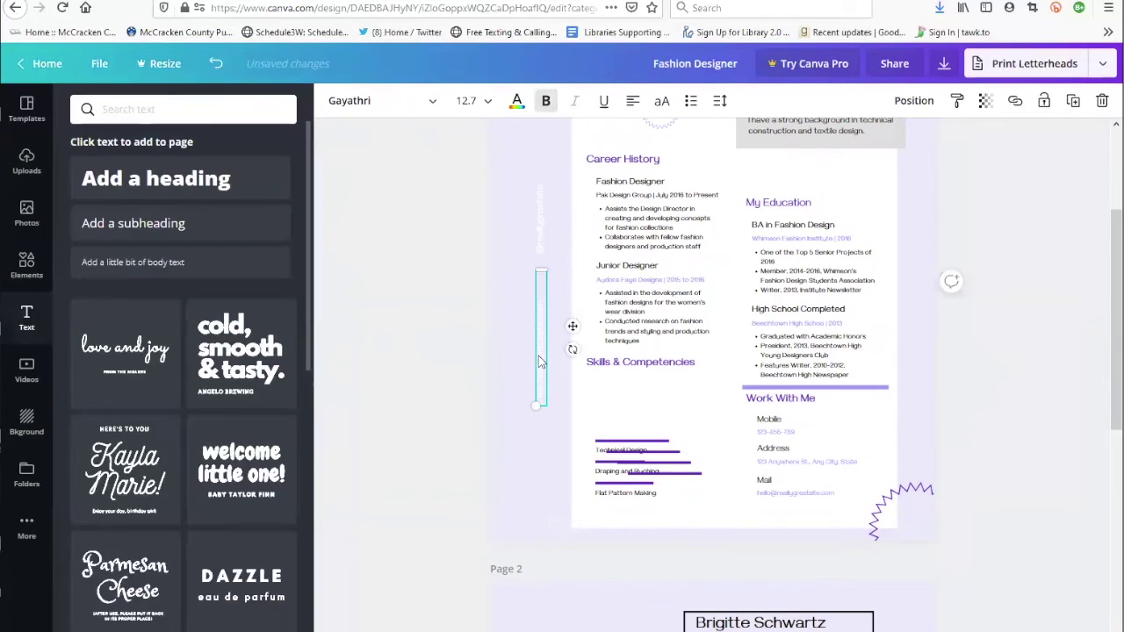
pyautogui.click(518, 103)
pyautogui.click(85, 243)
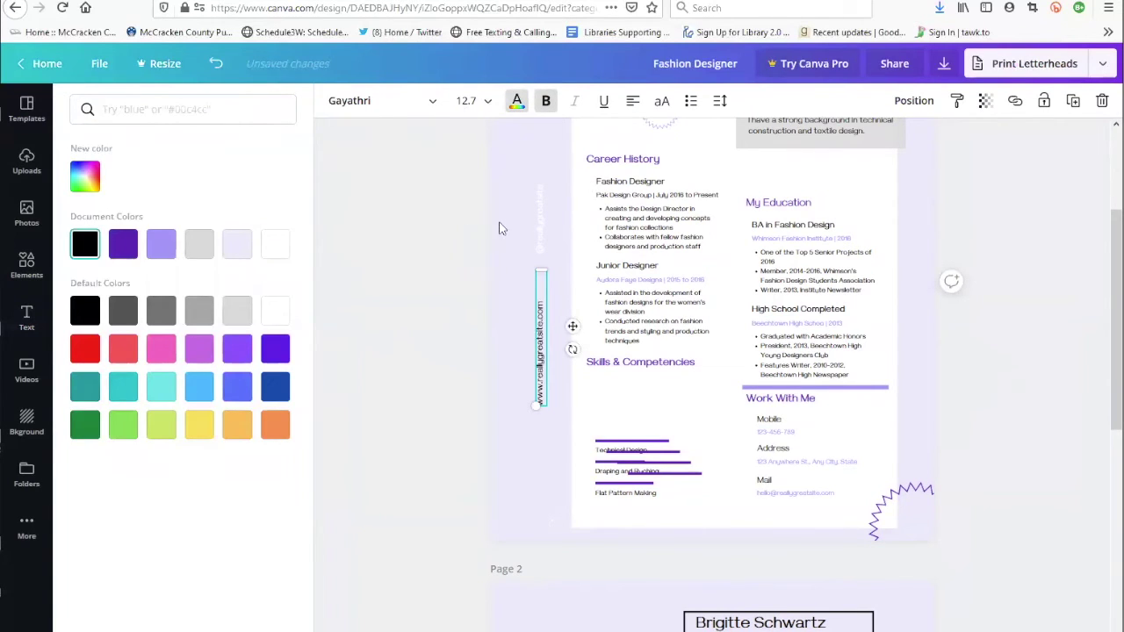
pyautogui.click(543, 214)
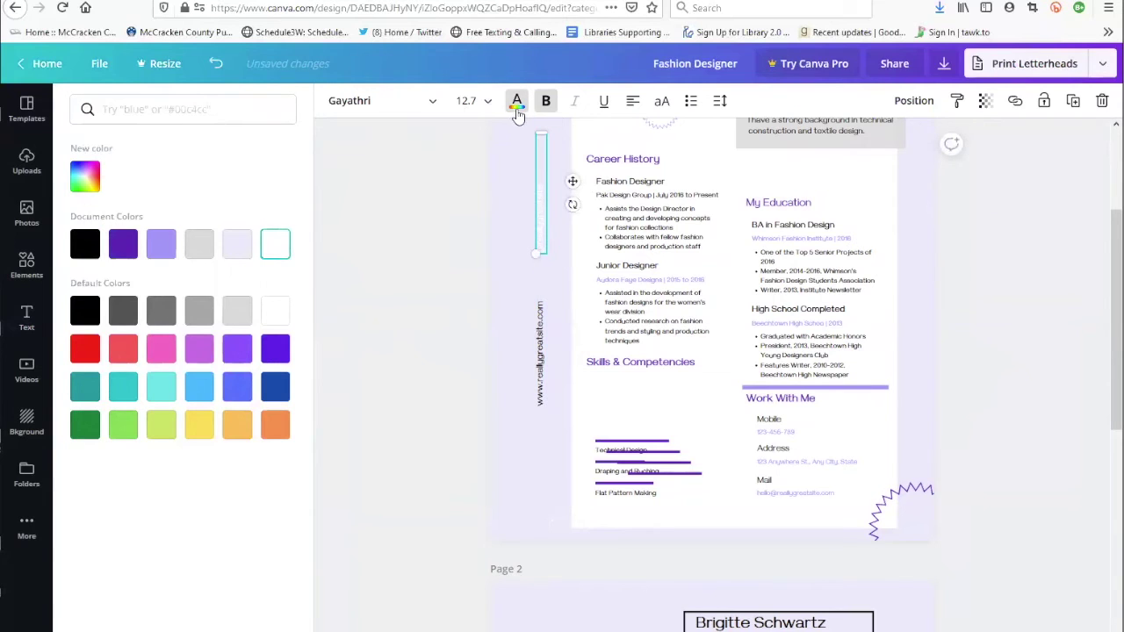
pyautogui.click(517, 103)
pyautogui.click(517, 103)
pyautogui.click(85, 243)
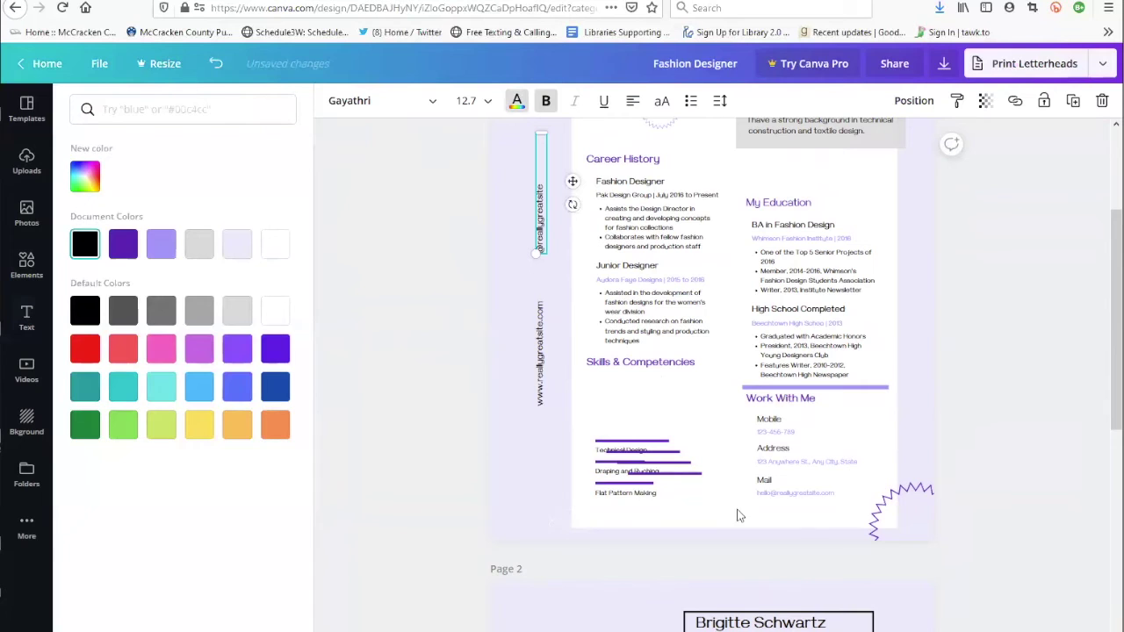
# Step: Recolor both overlapping ellipse outlines in the lower corner of page 1 dark purple
pyautogui.scroll(1, 938, 415)
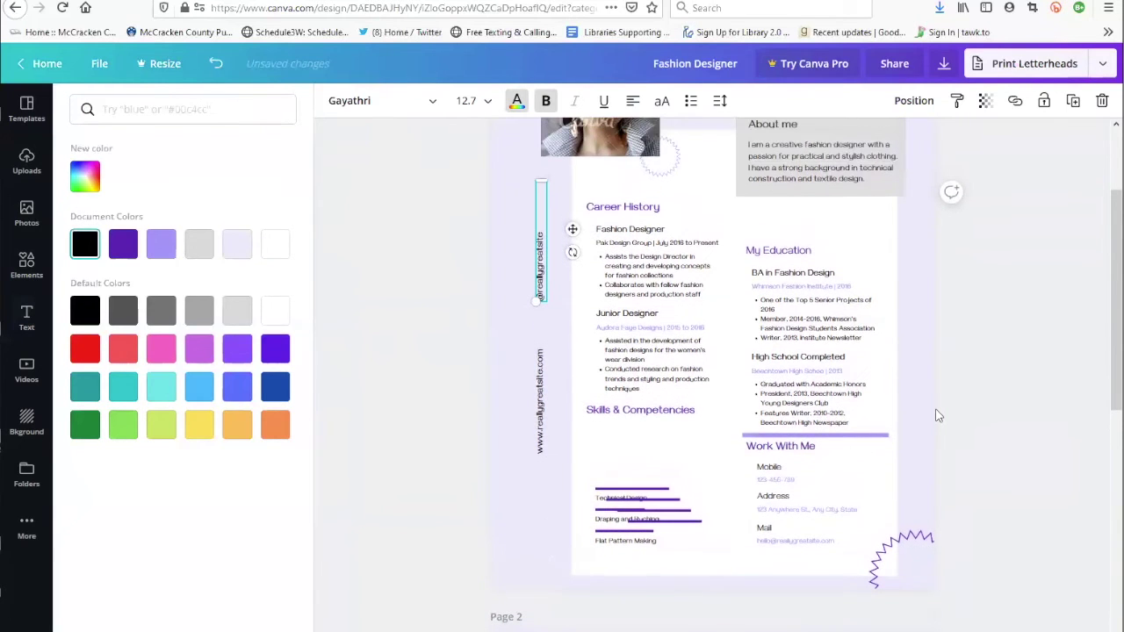
pyautogui.click(556, 573)
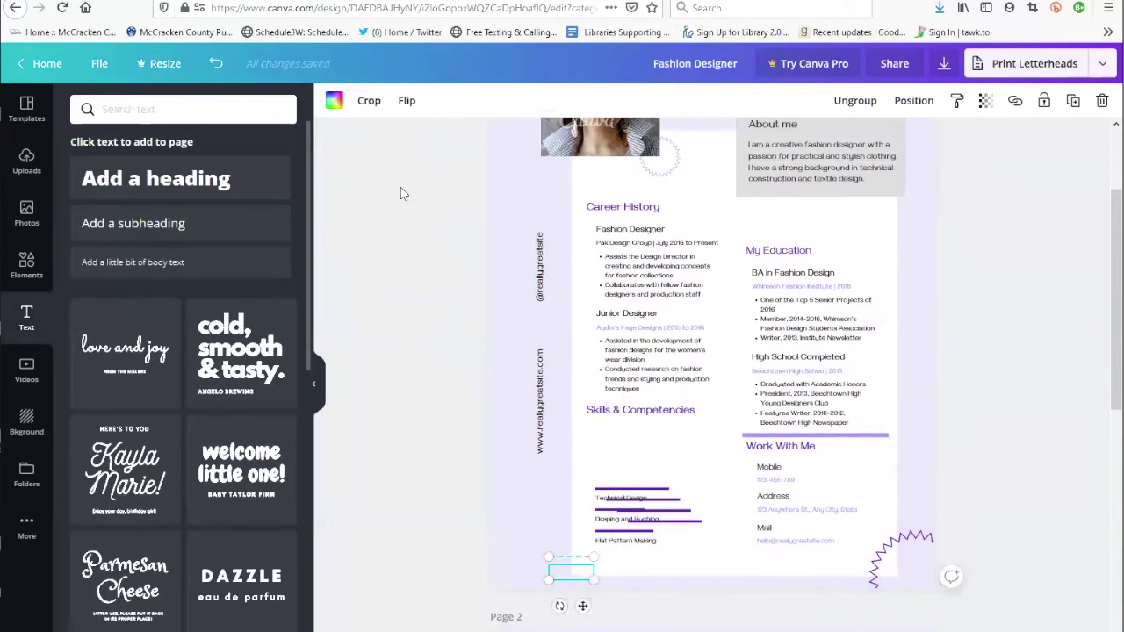
pyautogui.click(333, 104)
pyautogui.click(125, 246)
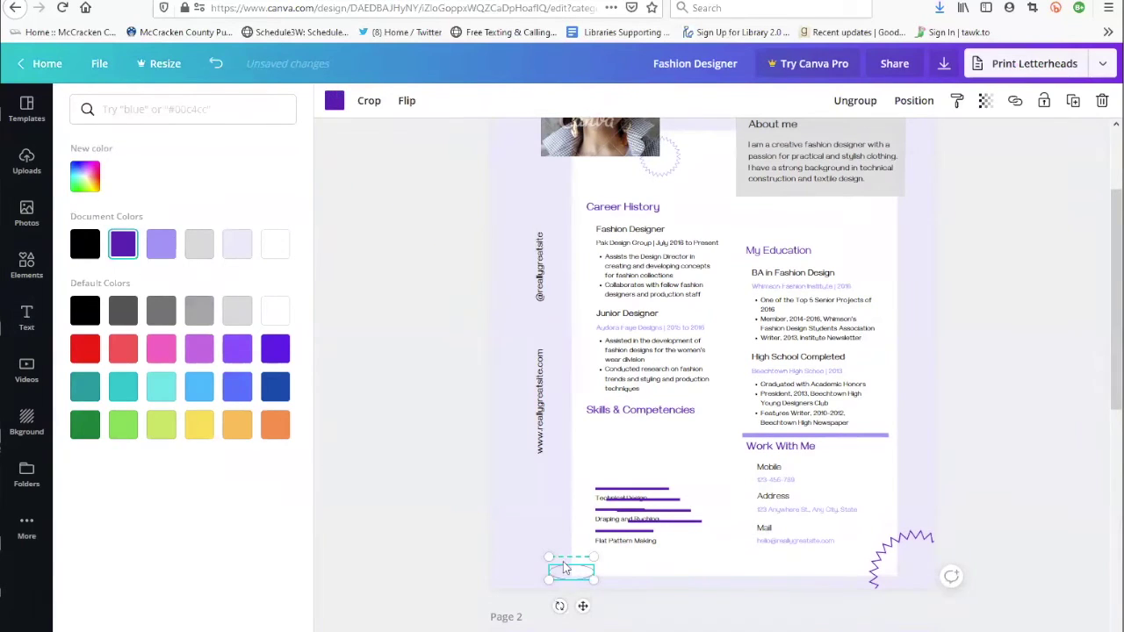
pyautogui.click(567, 549)
pyautogui.click(606, 563)
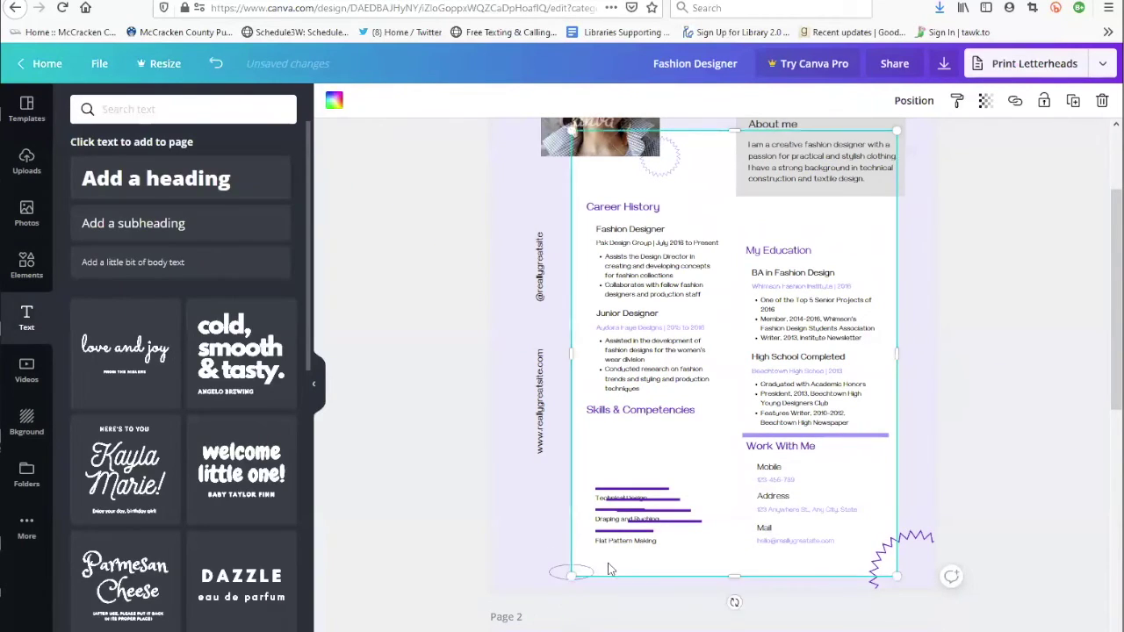
pyautogui.click(570, 566)
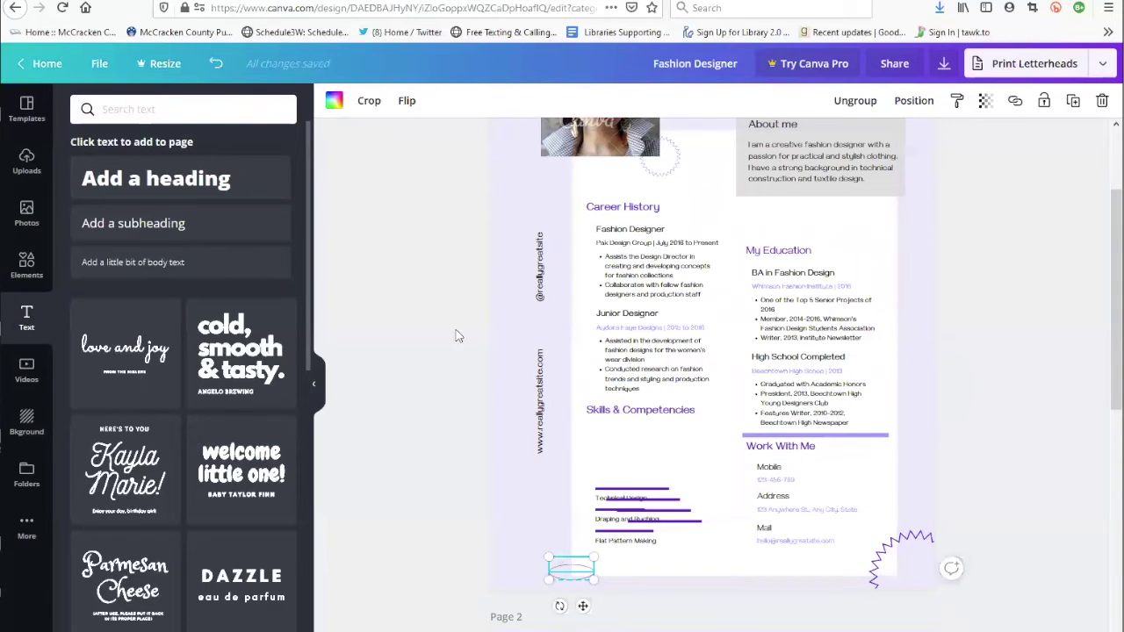
pyautogui.click(334, 104)
pyautogui.click(123, 245)
pyautogui.click(387, 412)
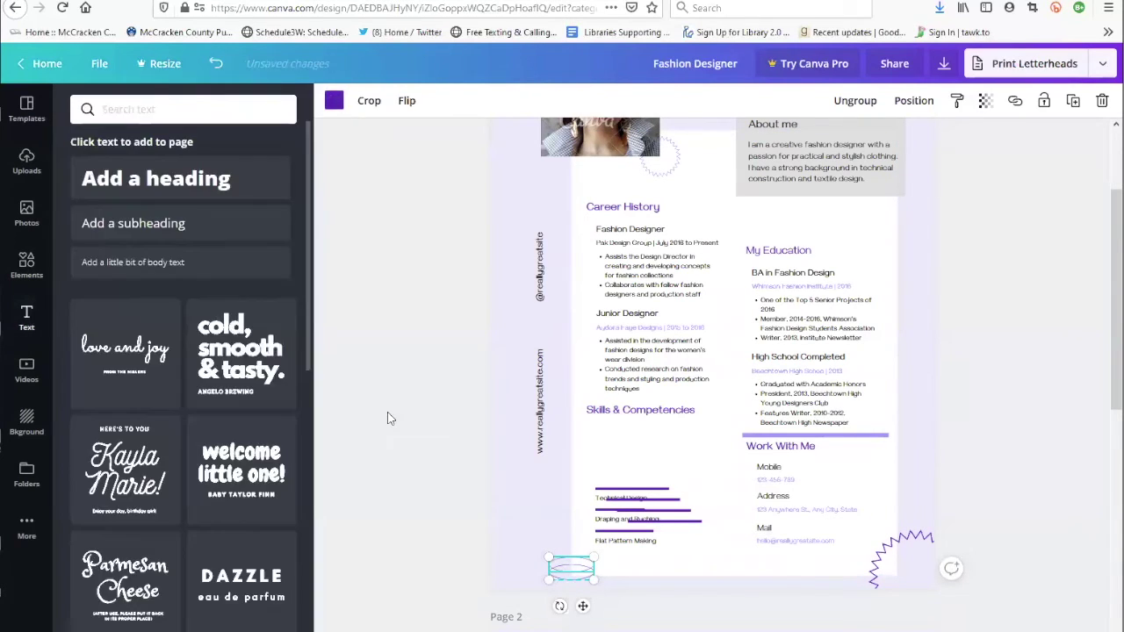
pyautogui.click(509, 514)
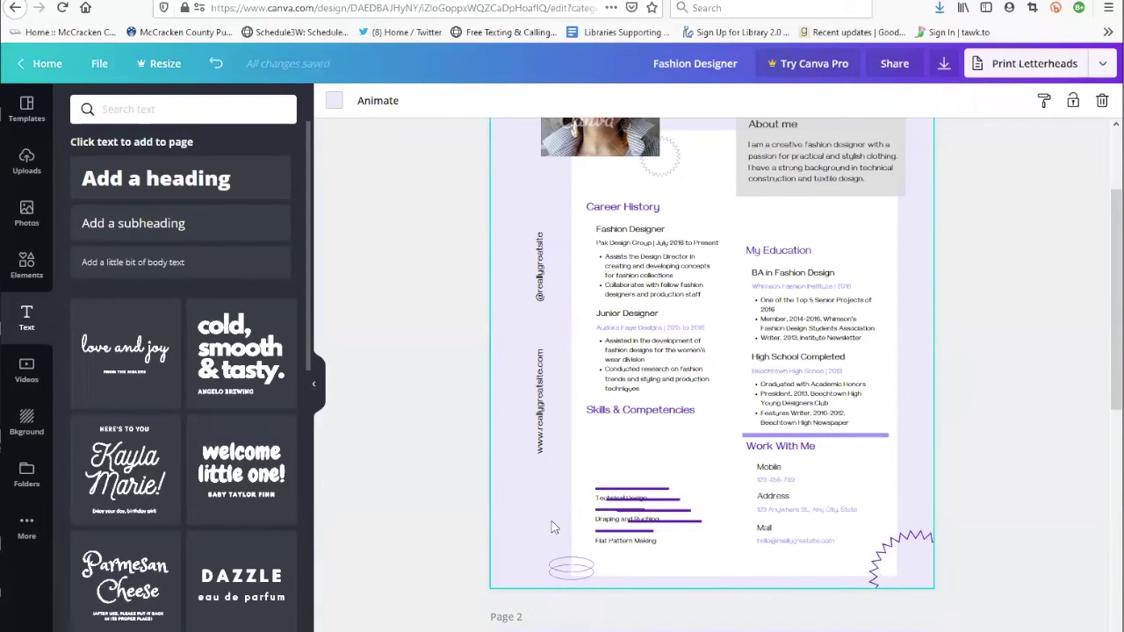
# Step: Delete the Technical Design label and the topmost purple skill bar under Skills & Competencies on page 1
pyautogui.scroll(2, 551, 526)
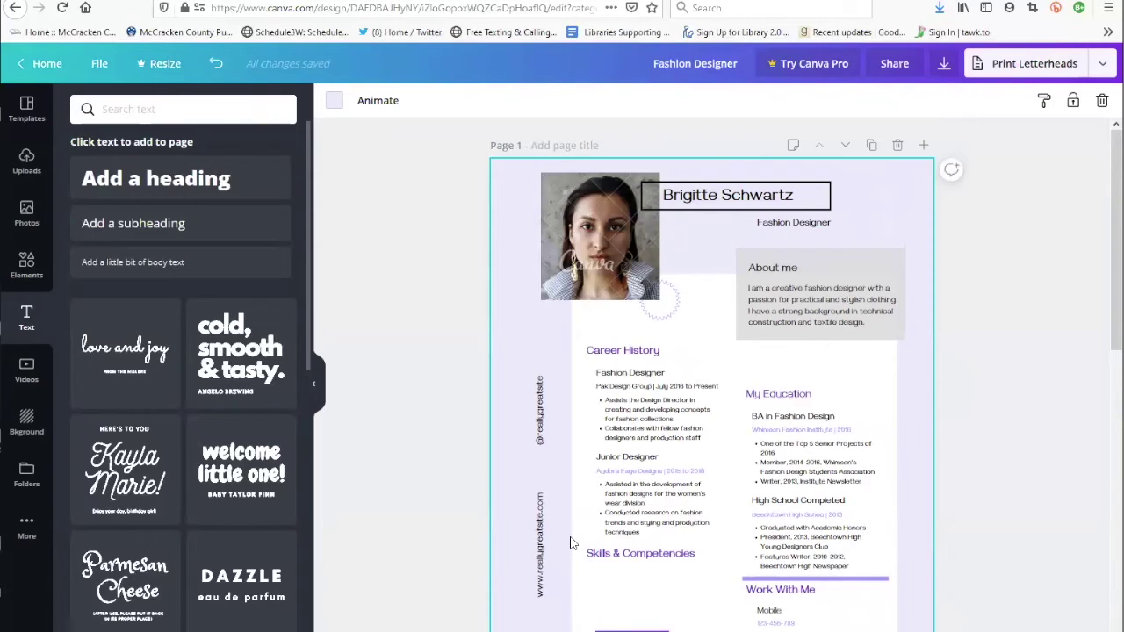
pyautogui.click(617, 630)
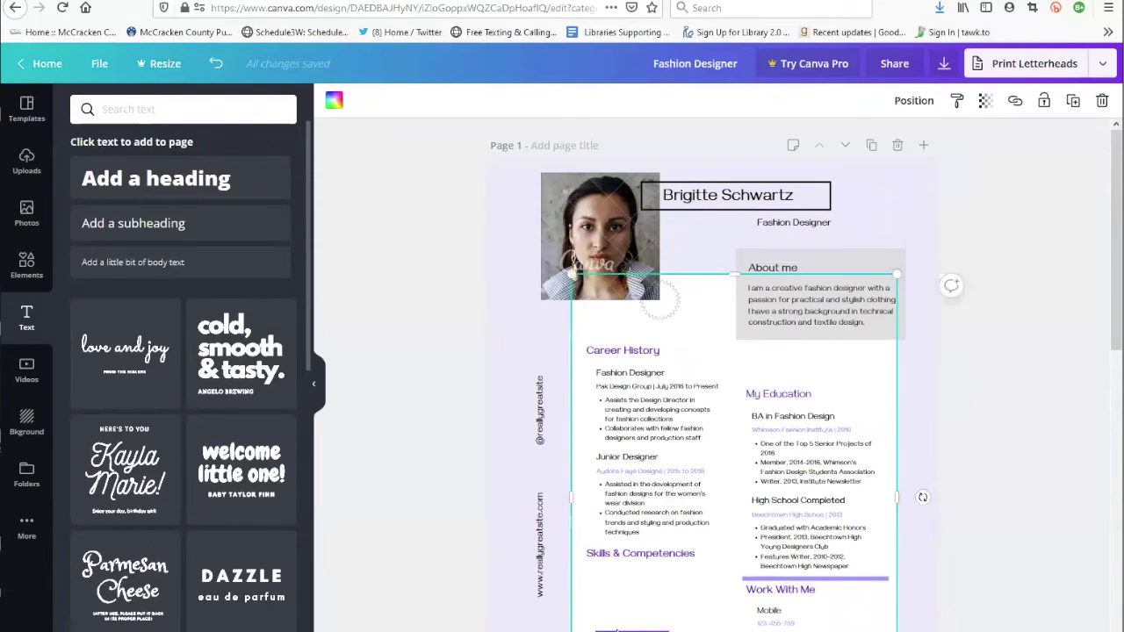
pyautogui.click(632, 630)
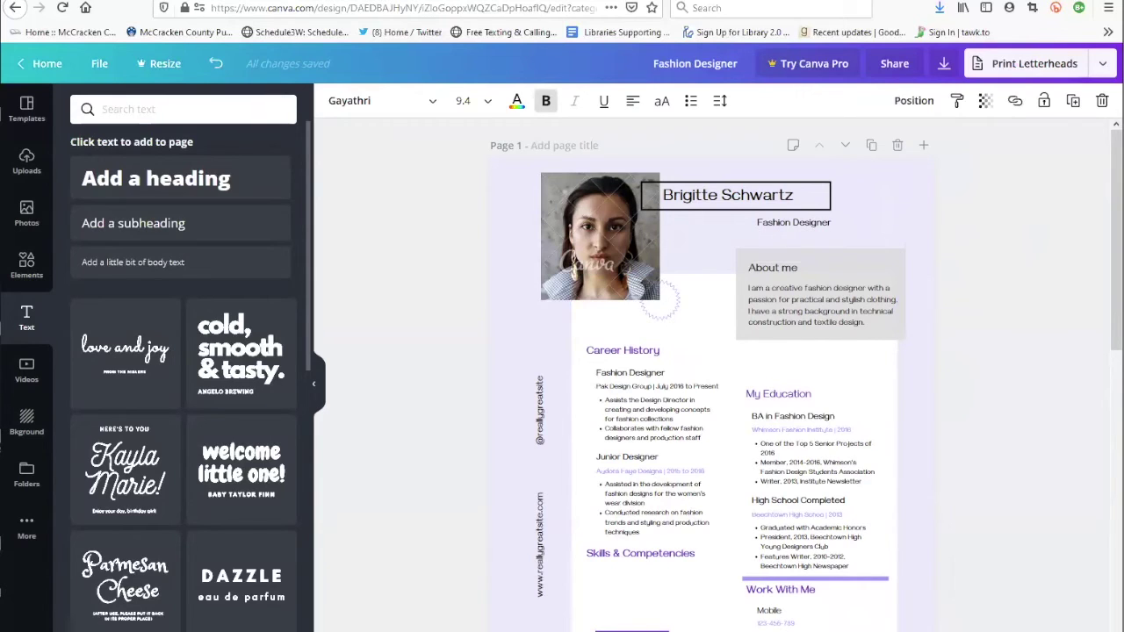
pyautogui.click(1102, 101)
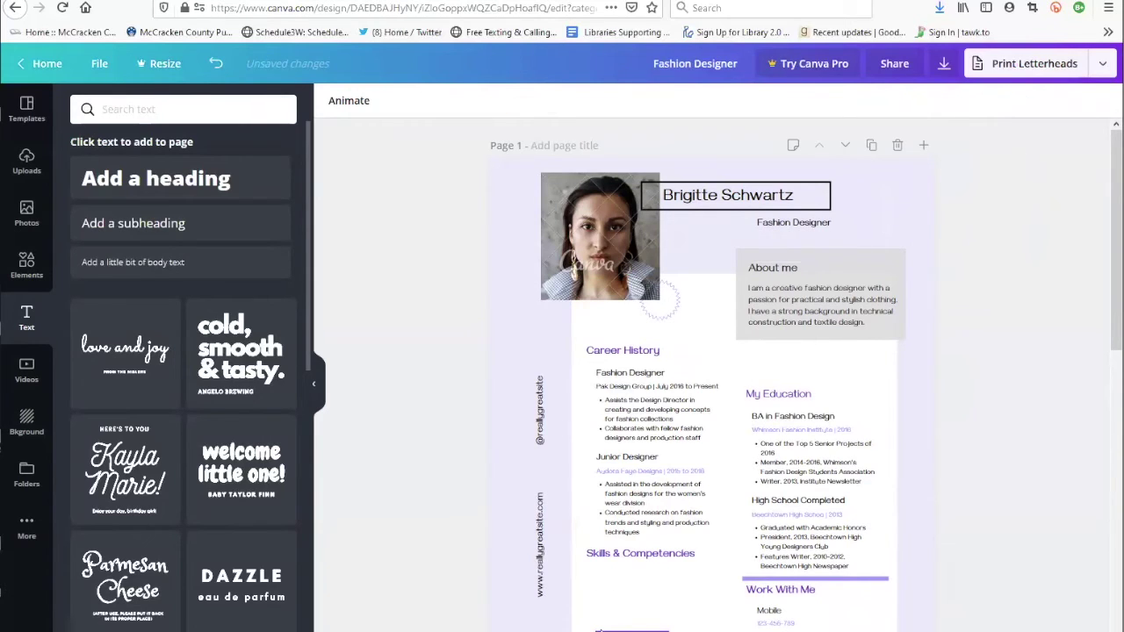
pyautogui.click(601, 629)
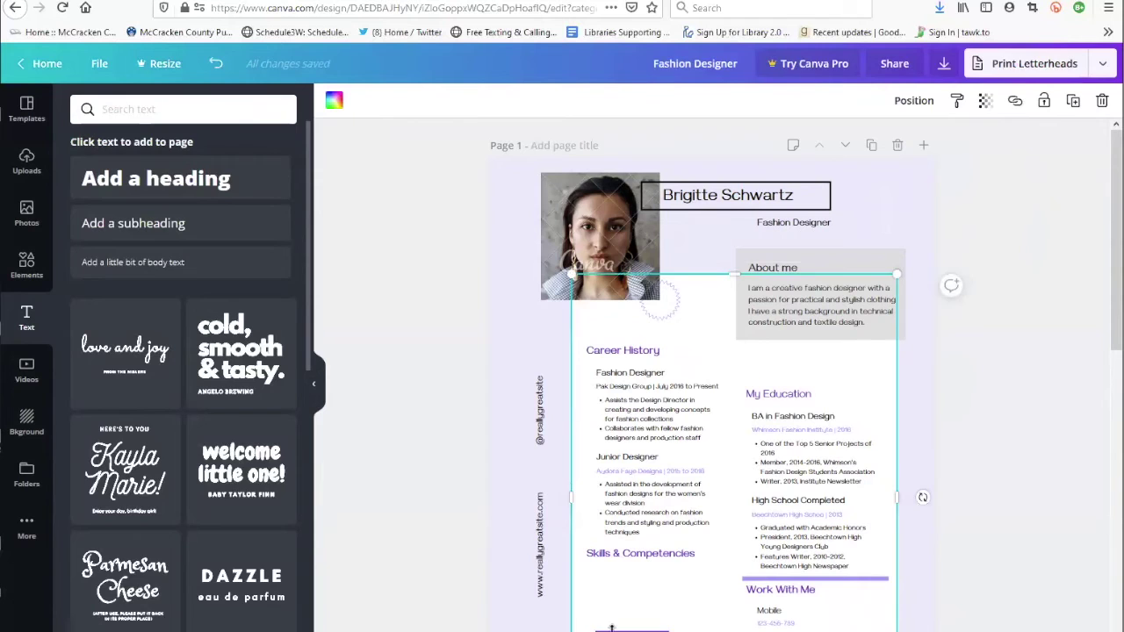
pyautogui.click(1012, 269)
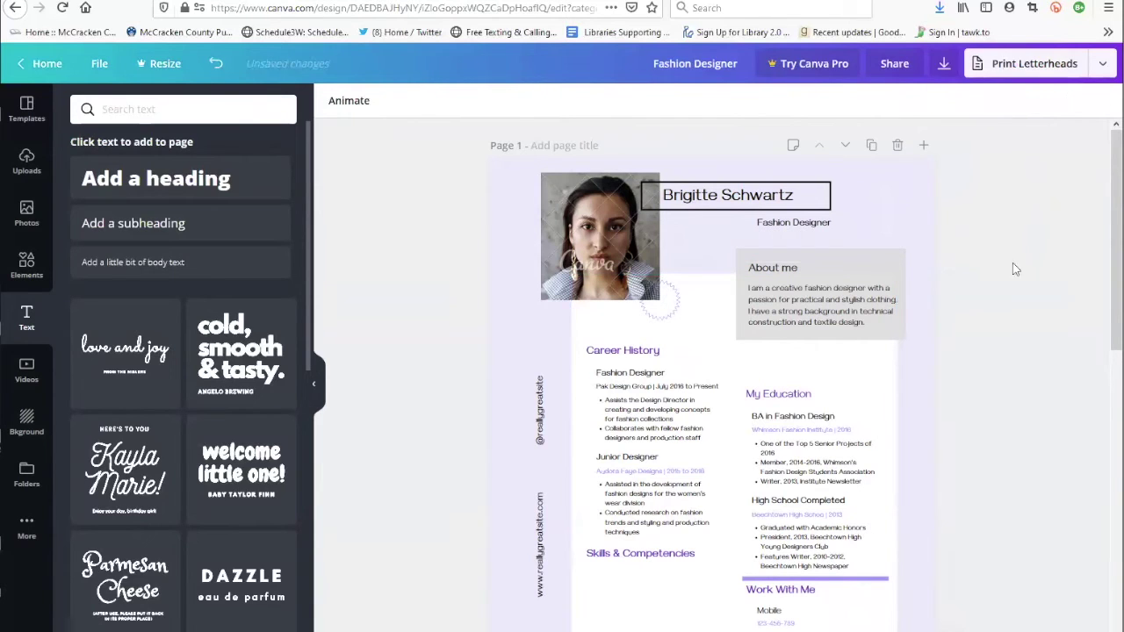
# Step: Add one body text box directly below the Skills & Competencies heading and narrow it to fit the column
pyautogui.scroll(-1, 696, 594)
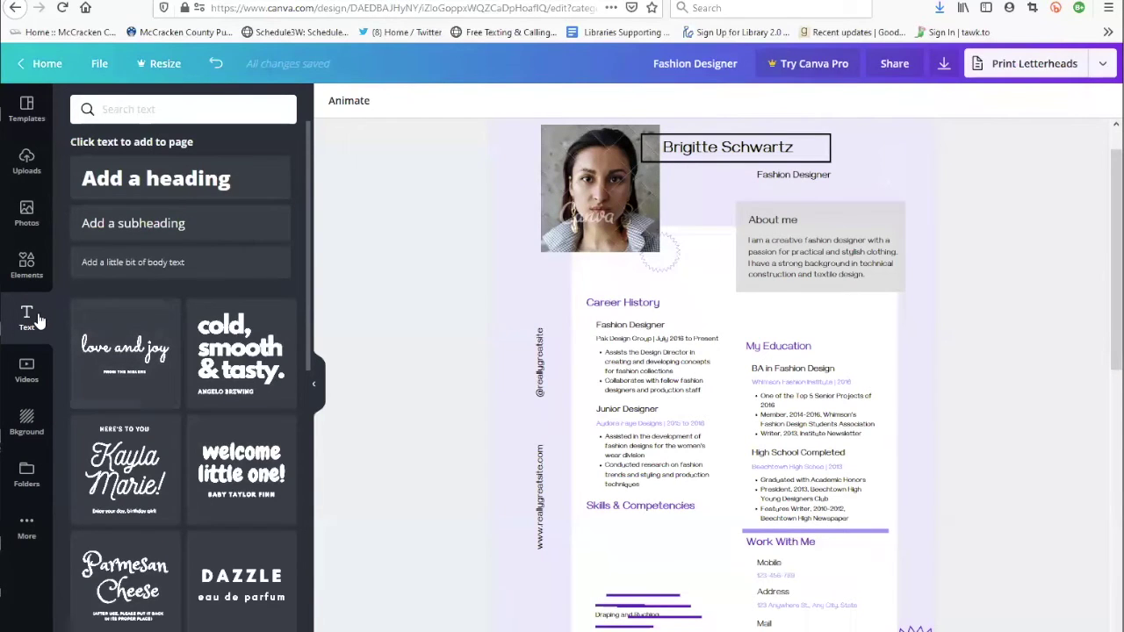
pyautogui.click(109, 263)
pyautogui.click(109, 263)
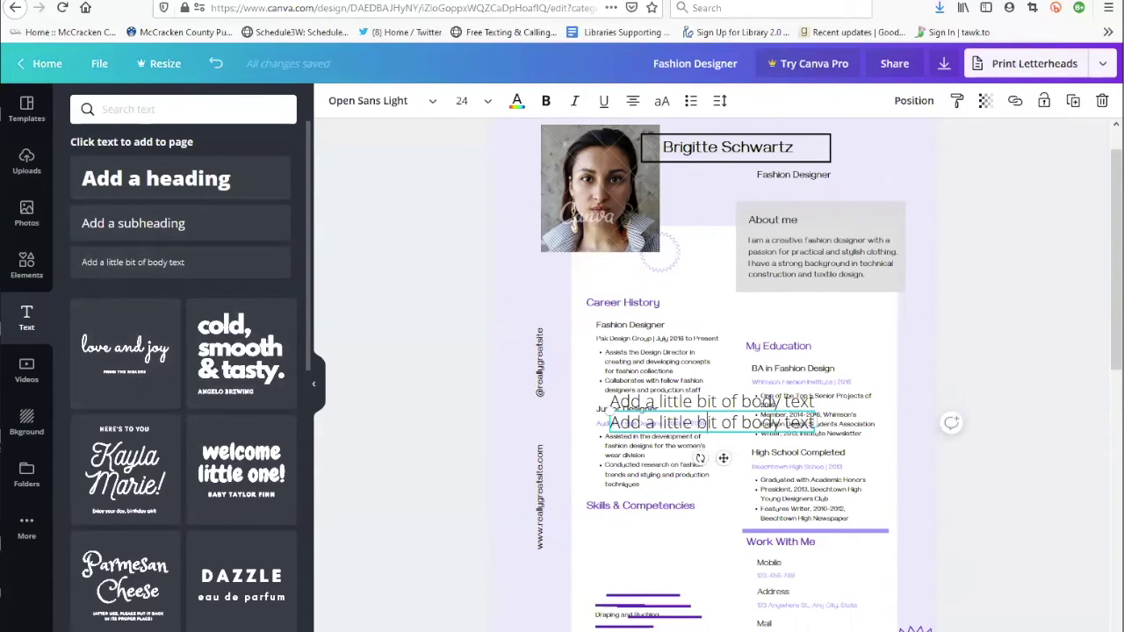
pyautogui.click(1102, 100)
pyautogui.click(720, 414)
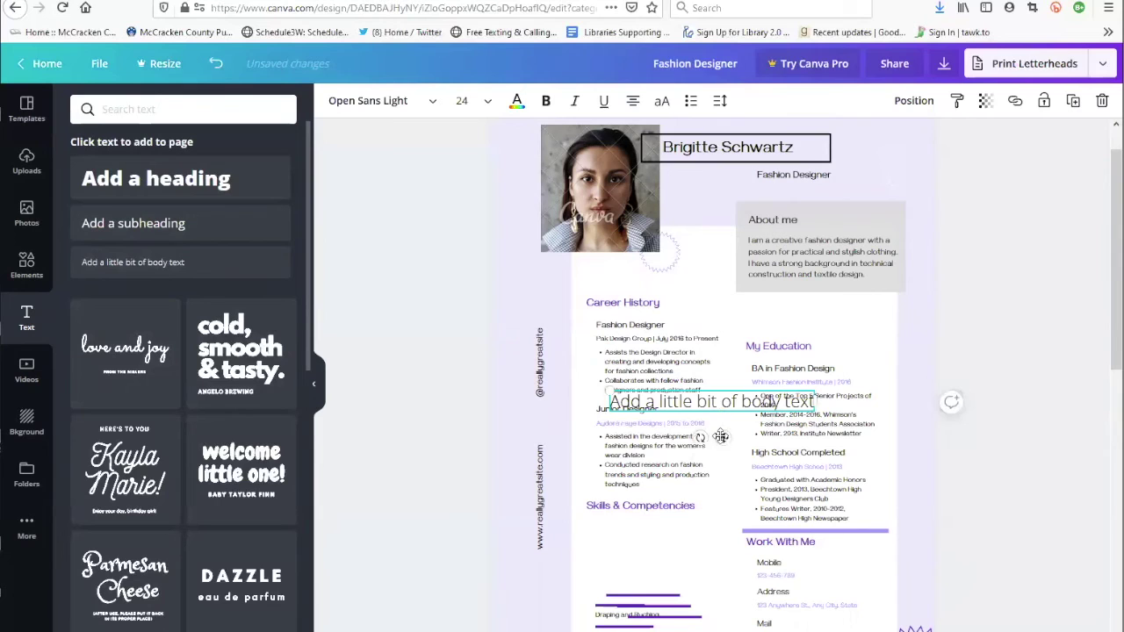
pyautogui.moveTo(720, 442); pyautogui.dragTo(698, 581)
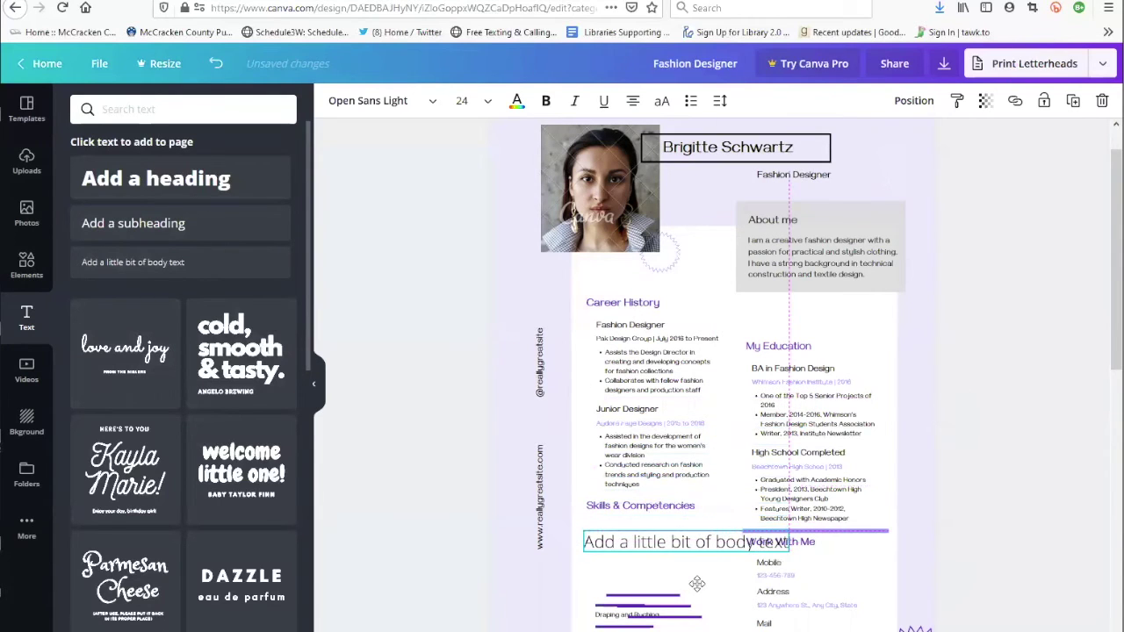
pyautogui.moveTo(789, 541); pyautogui.dragTo(733, 542)
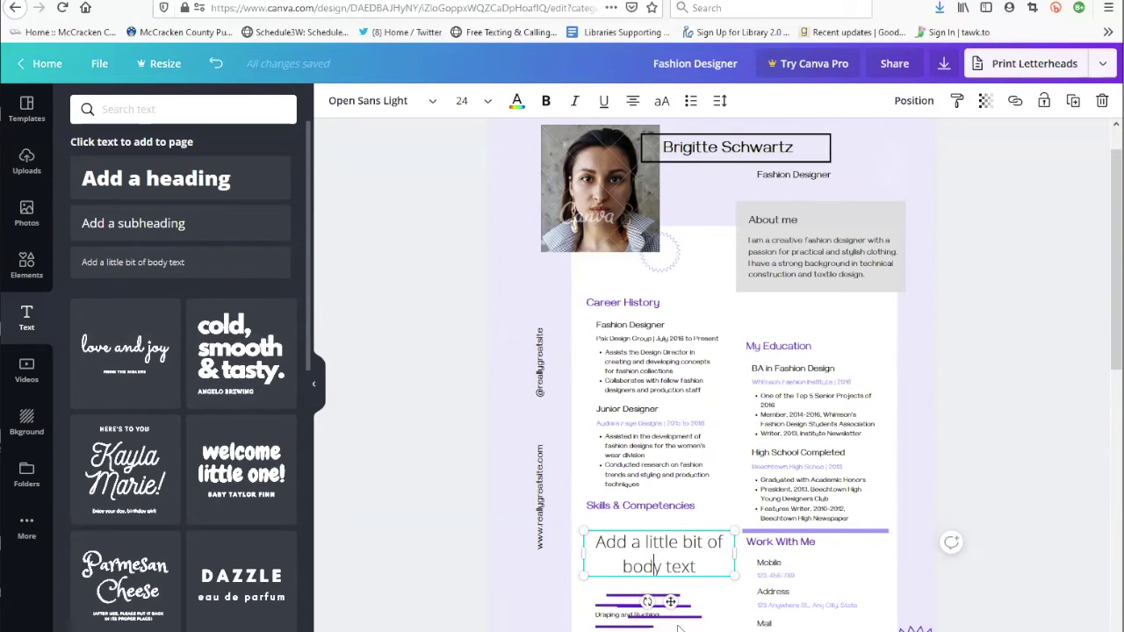
# Step: Insert the mountain graphic from the Camping Rustic Drawing elements, shrink it and place it below the new body text on page 1
pyautogui.click(26, 262)
pyautogui.scroll(-5, 115, 251)
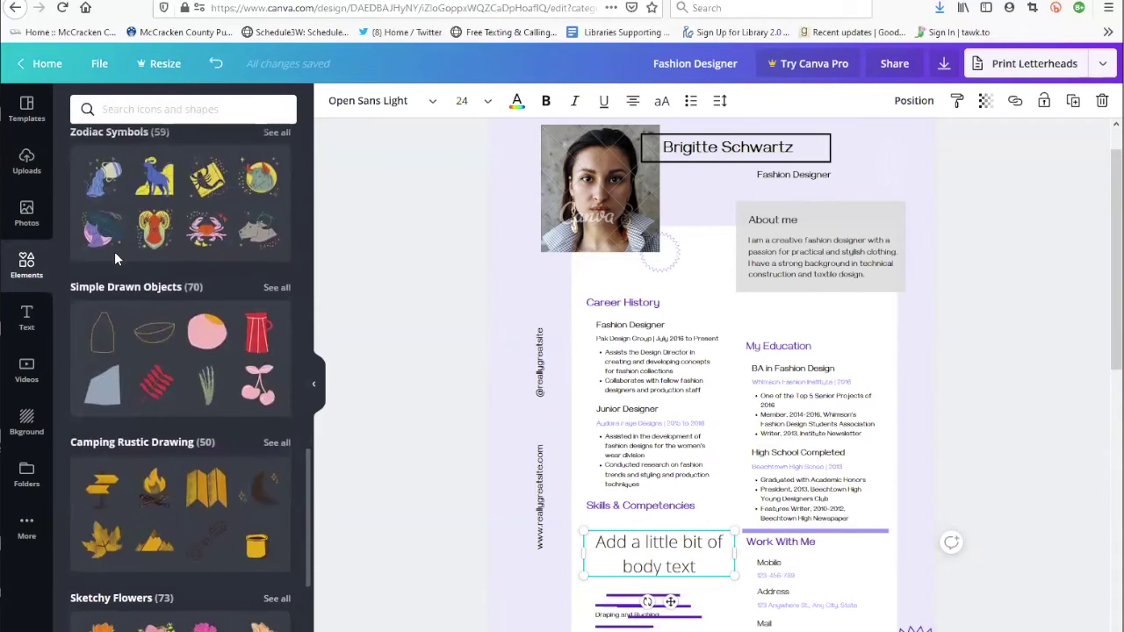
pyautogui.scroll(-2, 178, 377)
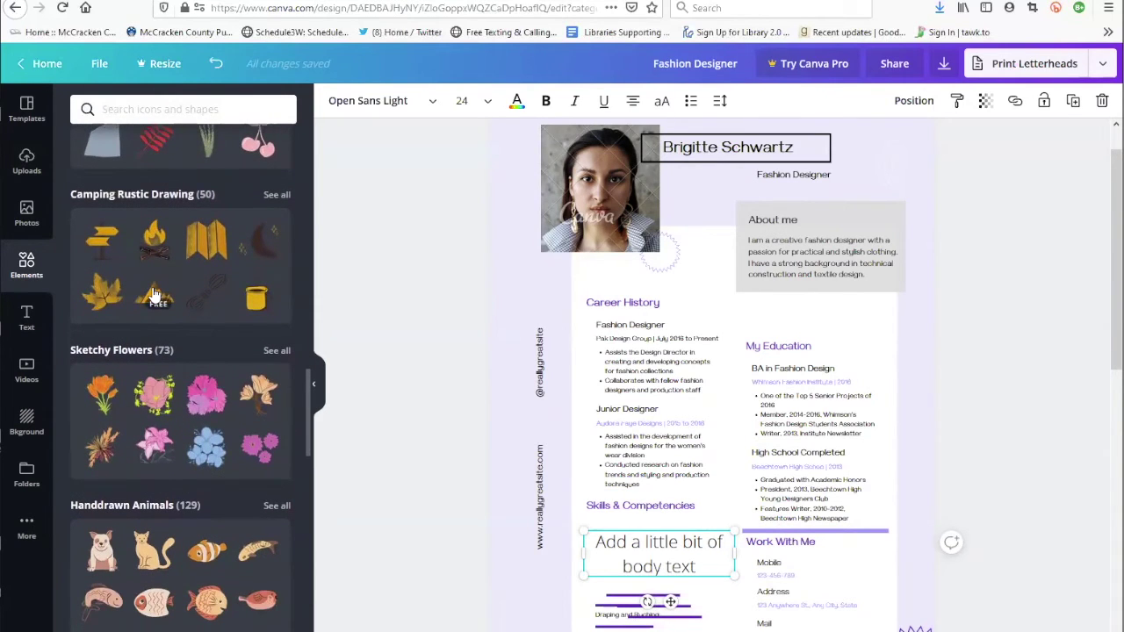
pyautogui.click(158, 292)
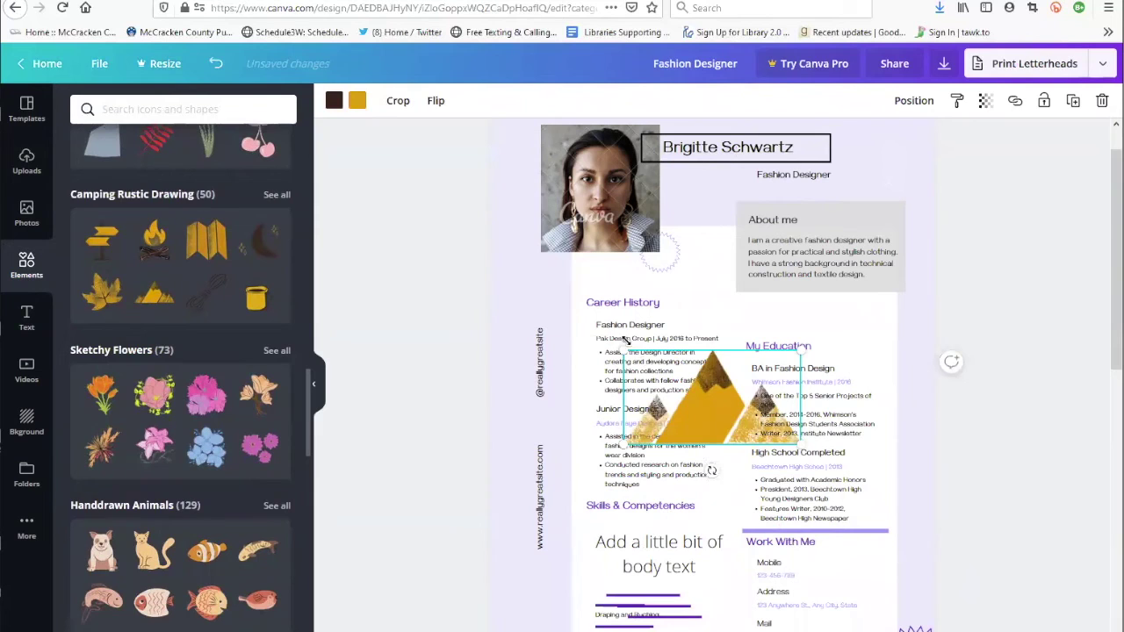
pyautogui.moveTo(623, 353)
pyautogui.mouseDown()
pyautogui.moveTo(724, 452)
pyautogui.moveTo(683, 631)
pyautogui.mouseUp()
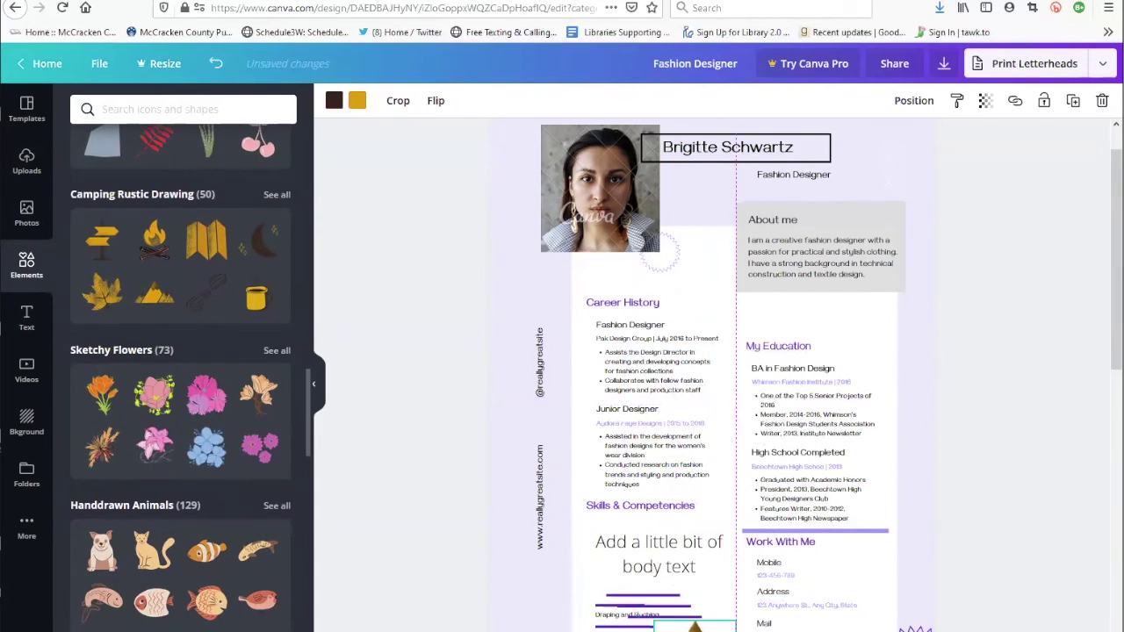
# Step: Recolor the yellow part of the mountain graphic with the light purple document color
pyautogui.click(358, 102)
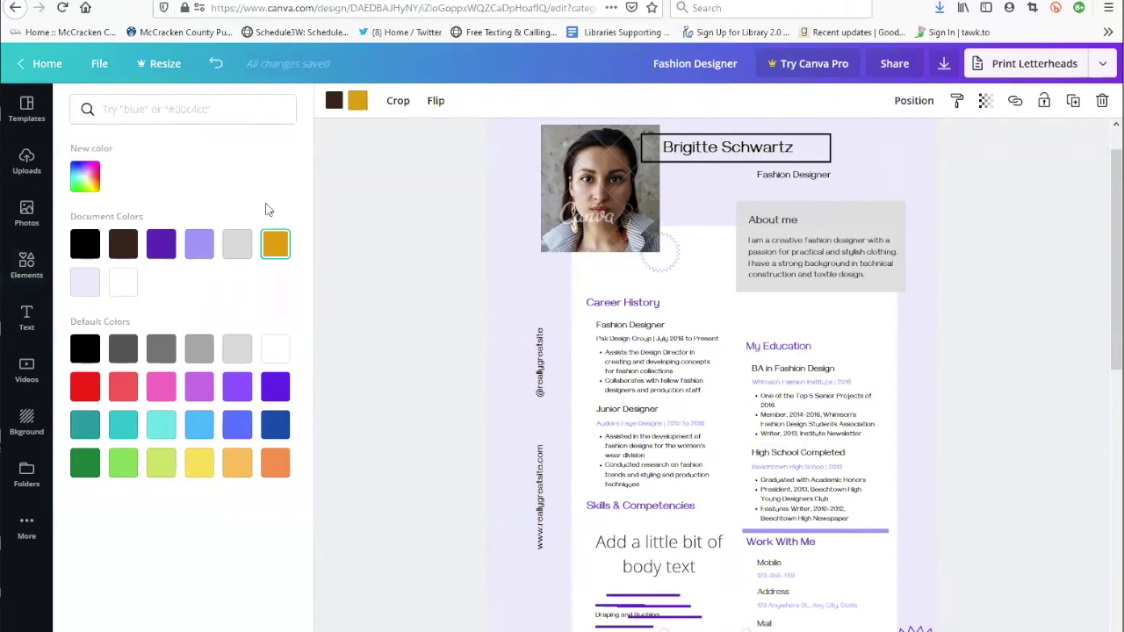
pyautogui.click(202, 248)
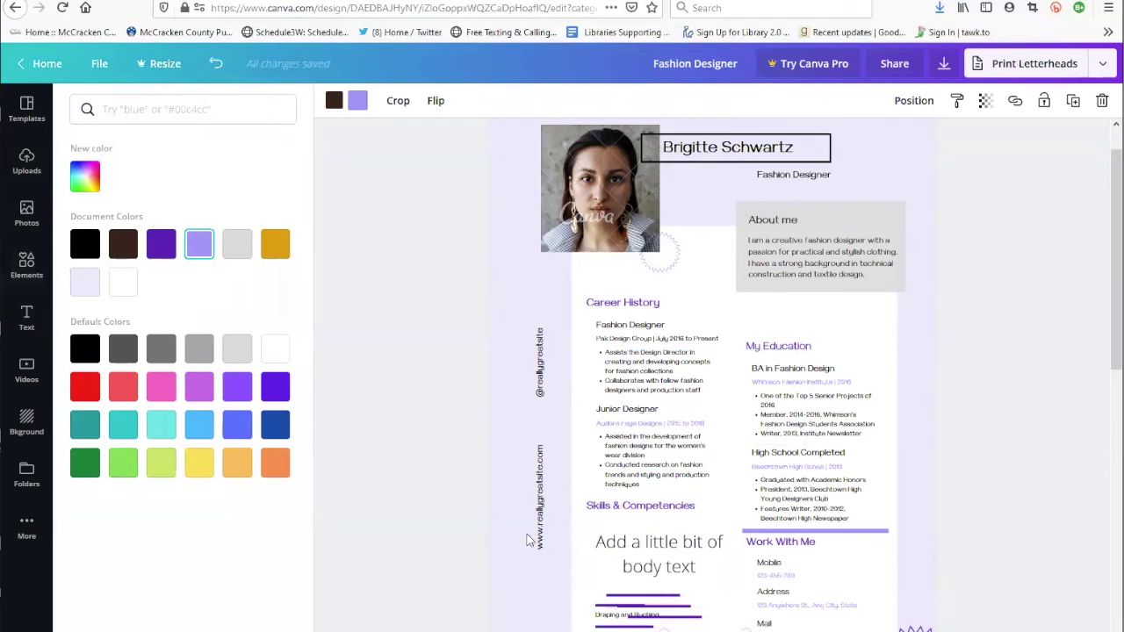
pyautogui.click(518, 569)
pyautogui.click(484, 474)
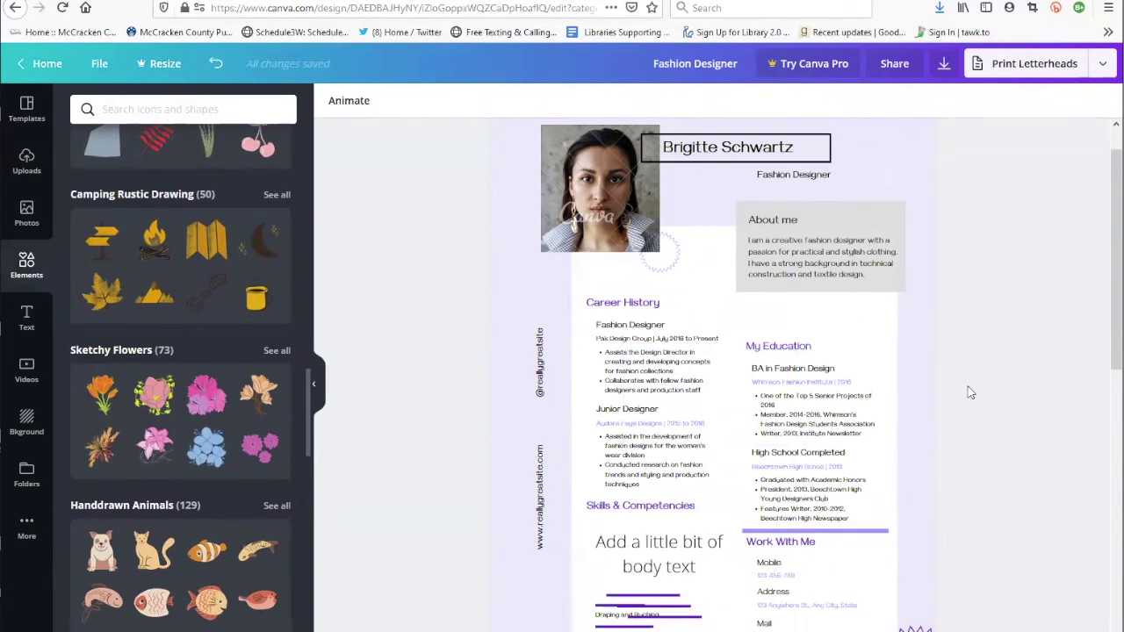
pyautogui.scroll(1, 969, 393)
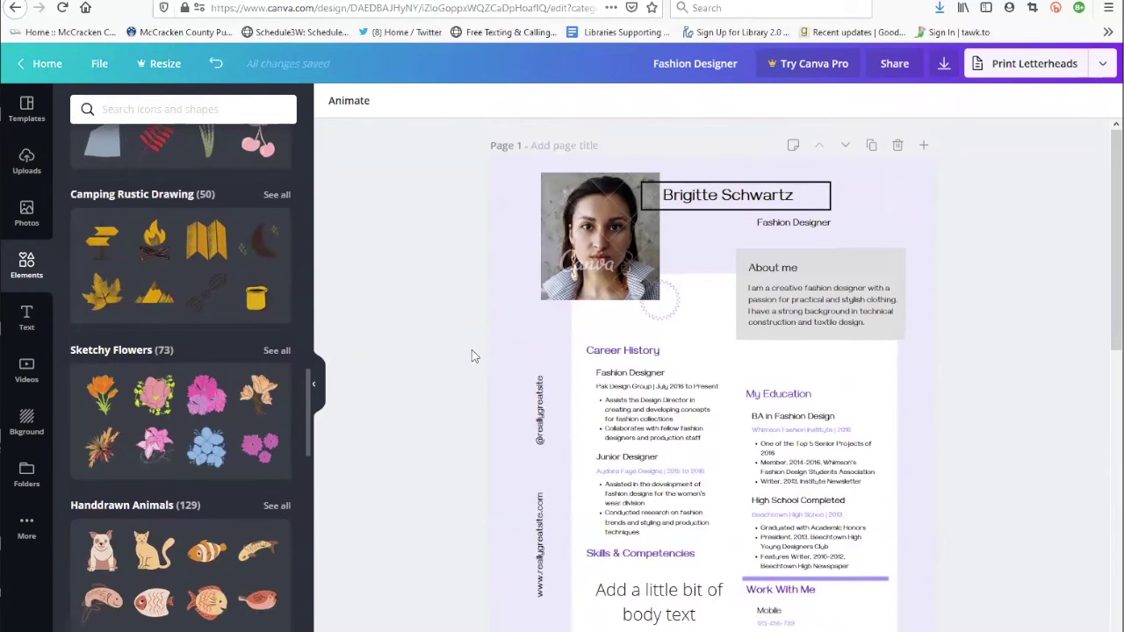
# Step: Return to the Canva home page and browse the saved resumes among Your designs
pyautogui.click(47, 64)
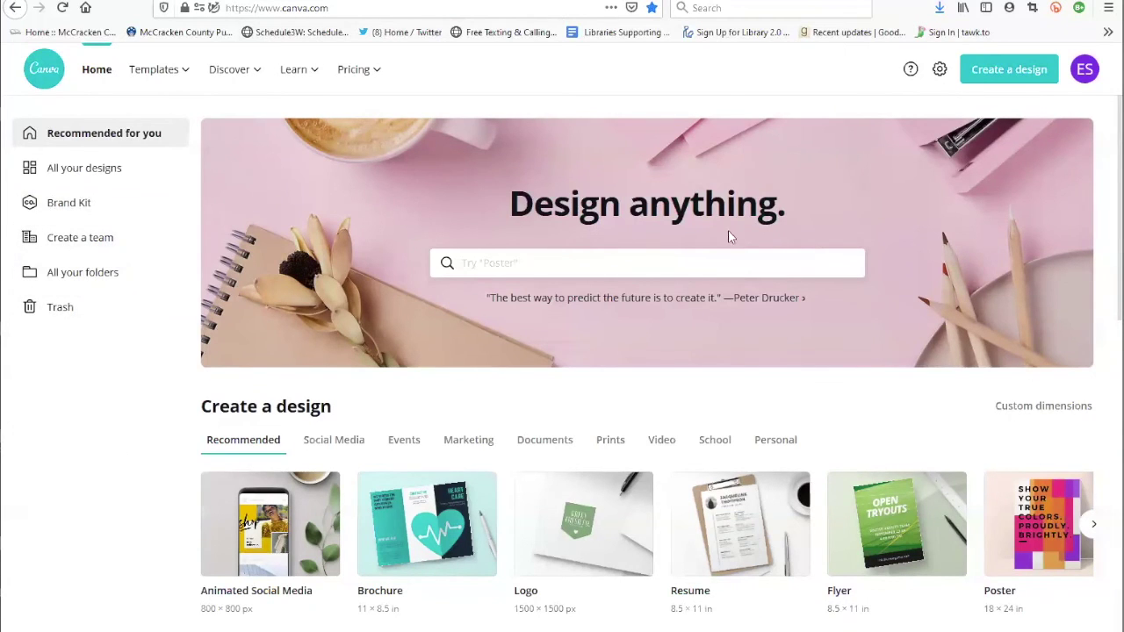
pyautogui.scroll(-1, 203, 472)
pyautogui.scroll(-3, 204, 473)
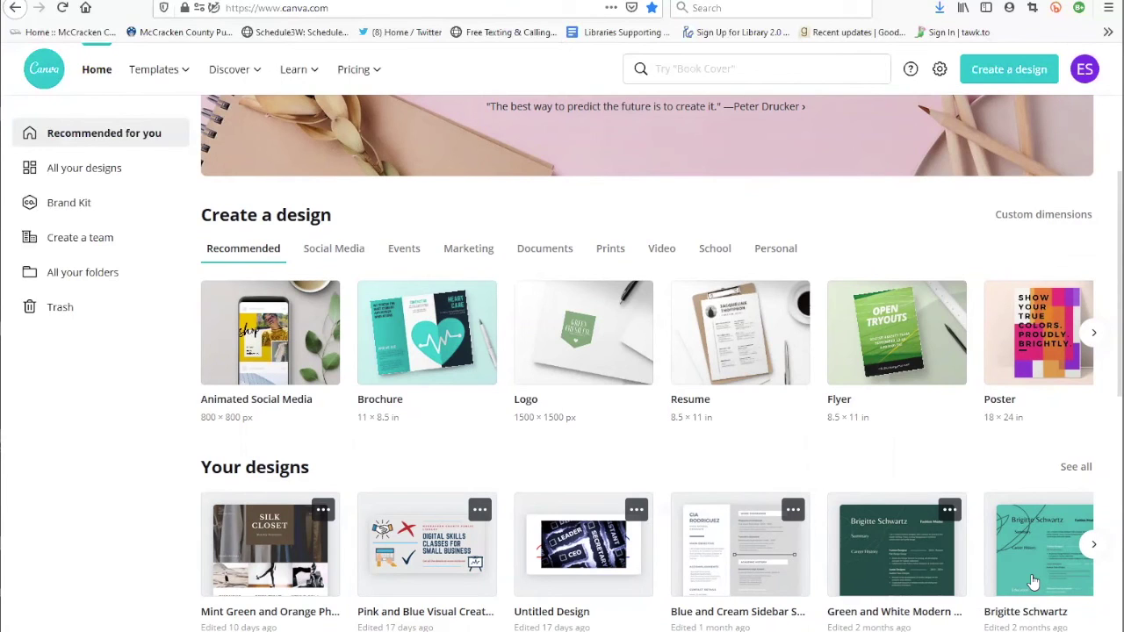
pyautogui.click(1092, 544)
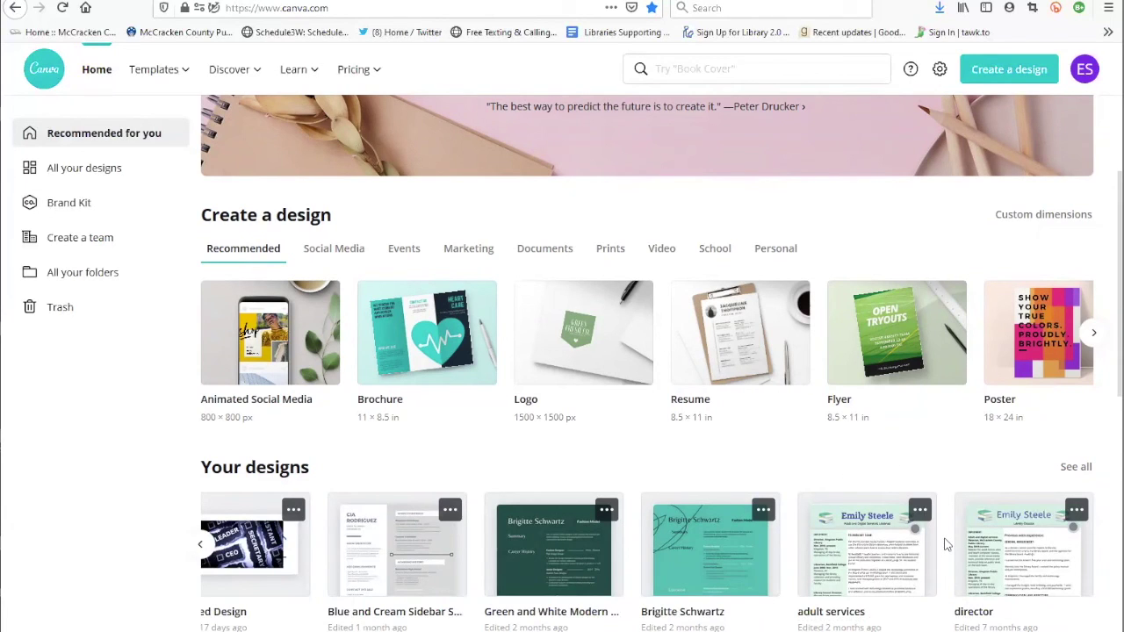
pyautogui.scroll(-1, 939, 547)
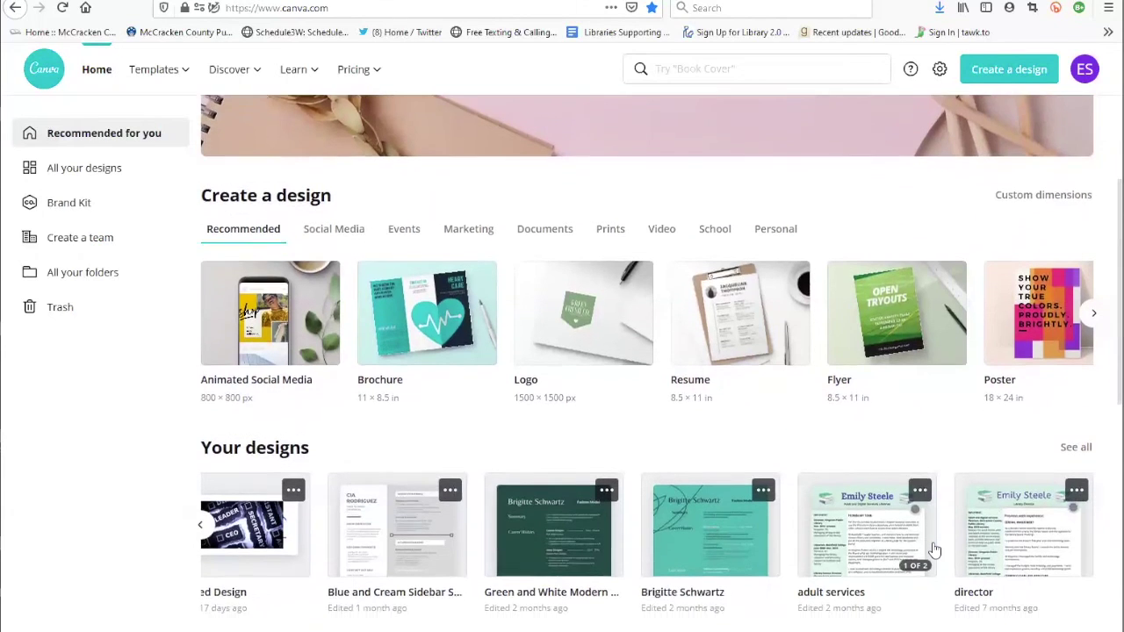
pyautogui.scroll(2, 918, 538)
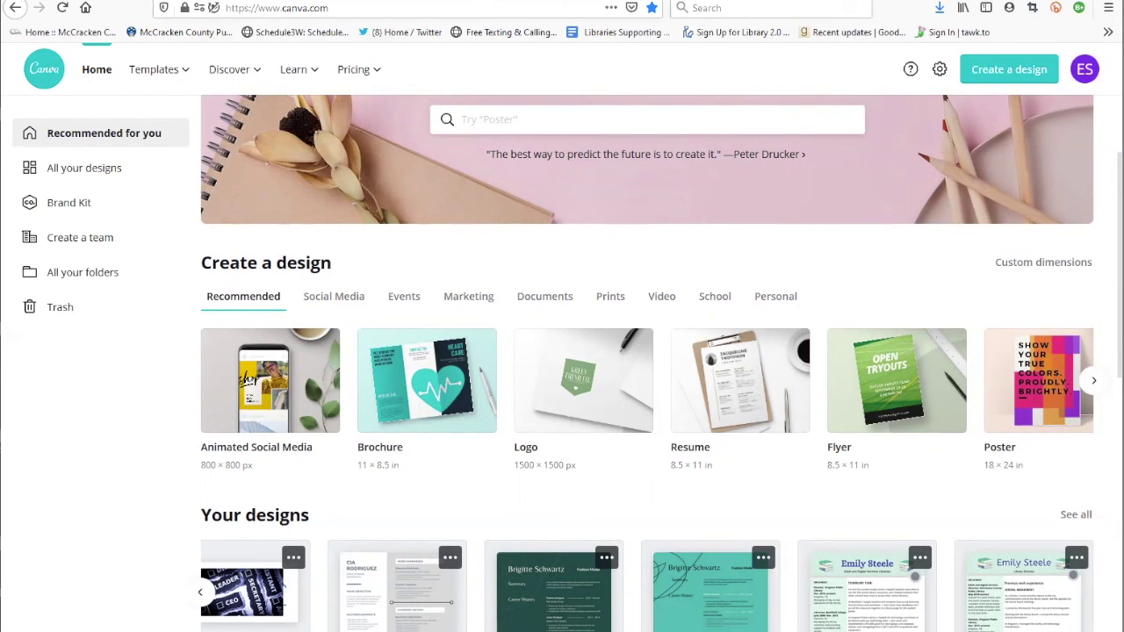
# Step: Switch to the "contact and survey" presentation in Google Slides and show the contact slide and the Thanks! survey slide
pyautogui.hotkey('ctrl', 'Tab')
pyautogui.click(85, 180)
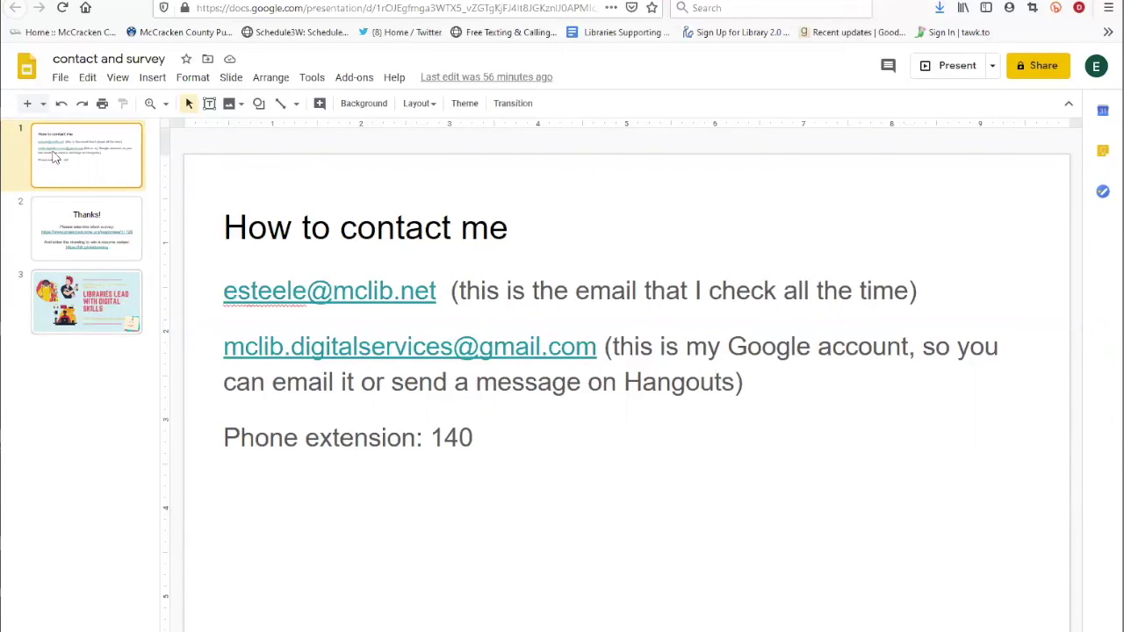
pyautogui.click(46, 212)
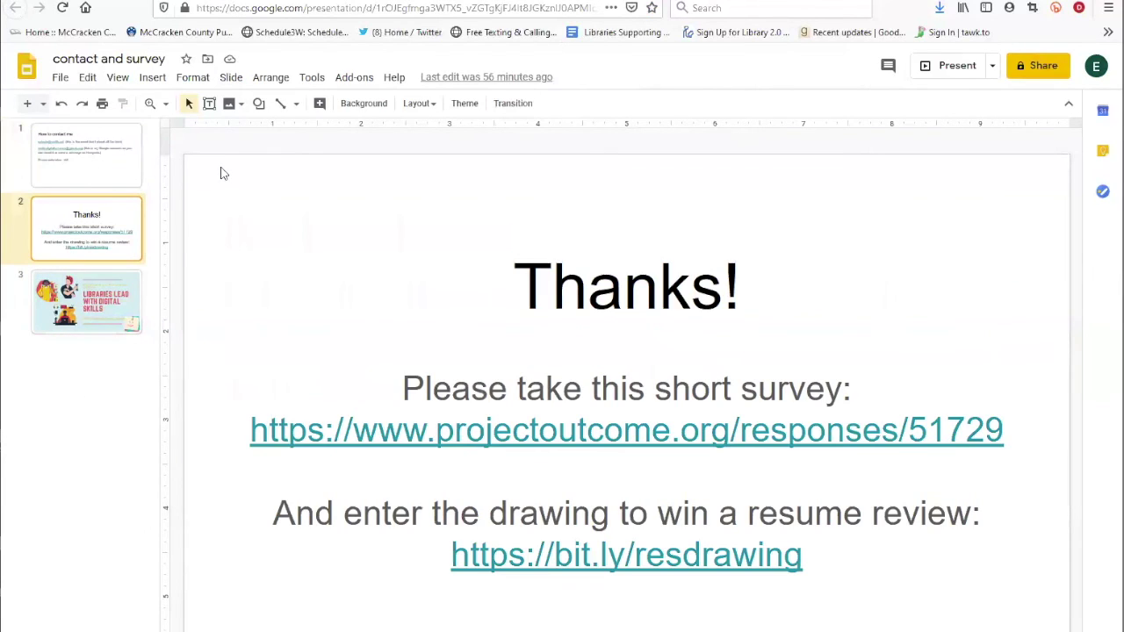